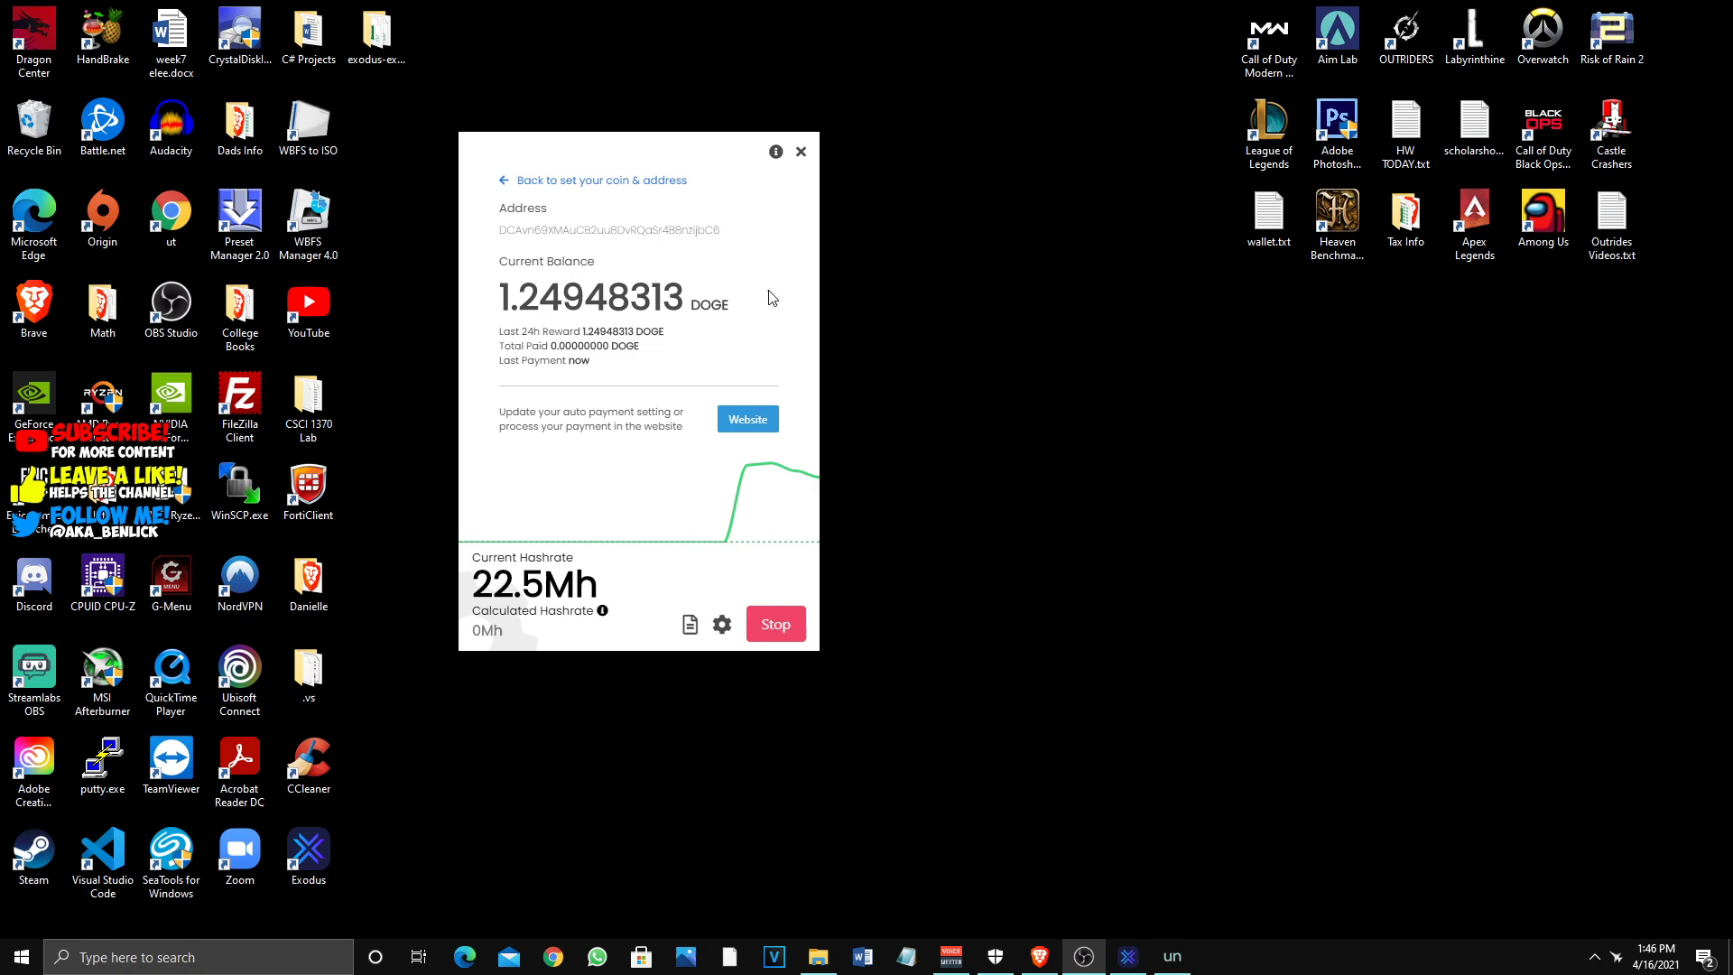
- Open the unMineable miner download link in a new browser tab
left_click(1039, 956)
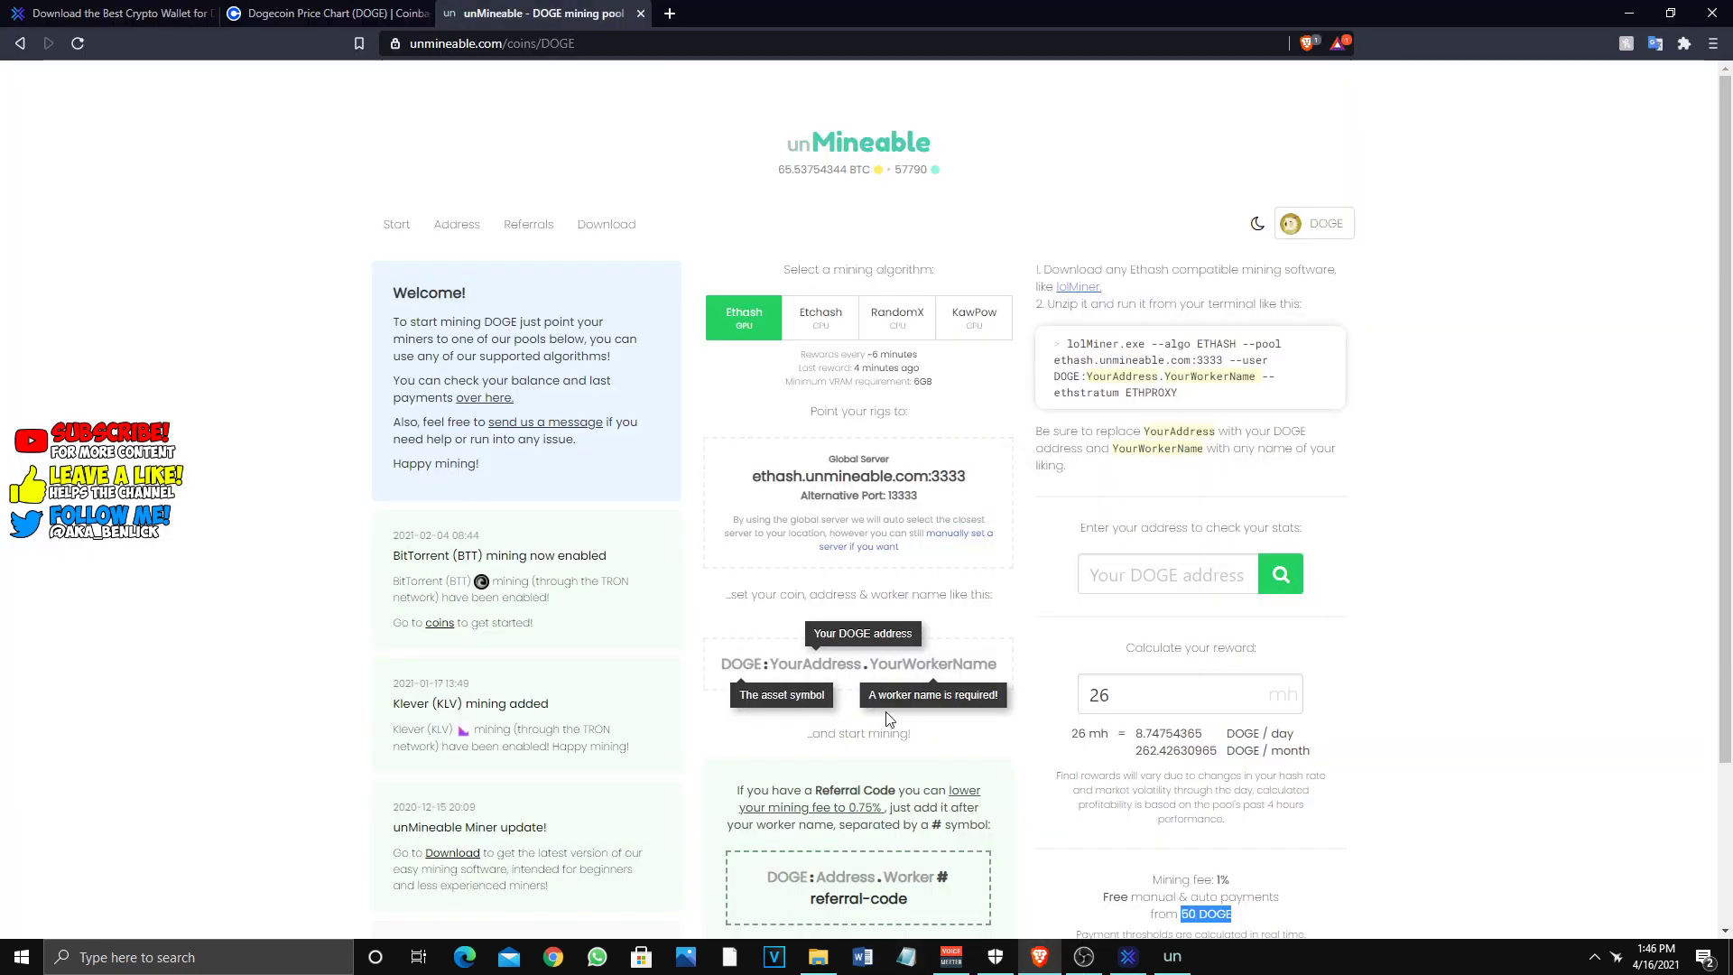
left_click(117, 13)
left_click(541, 13)
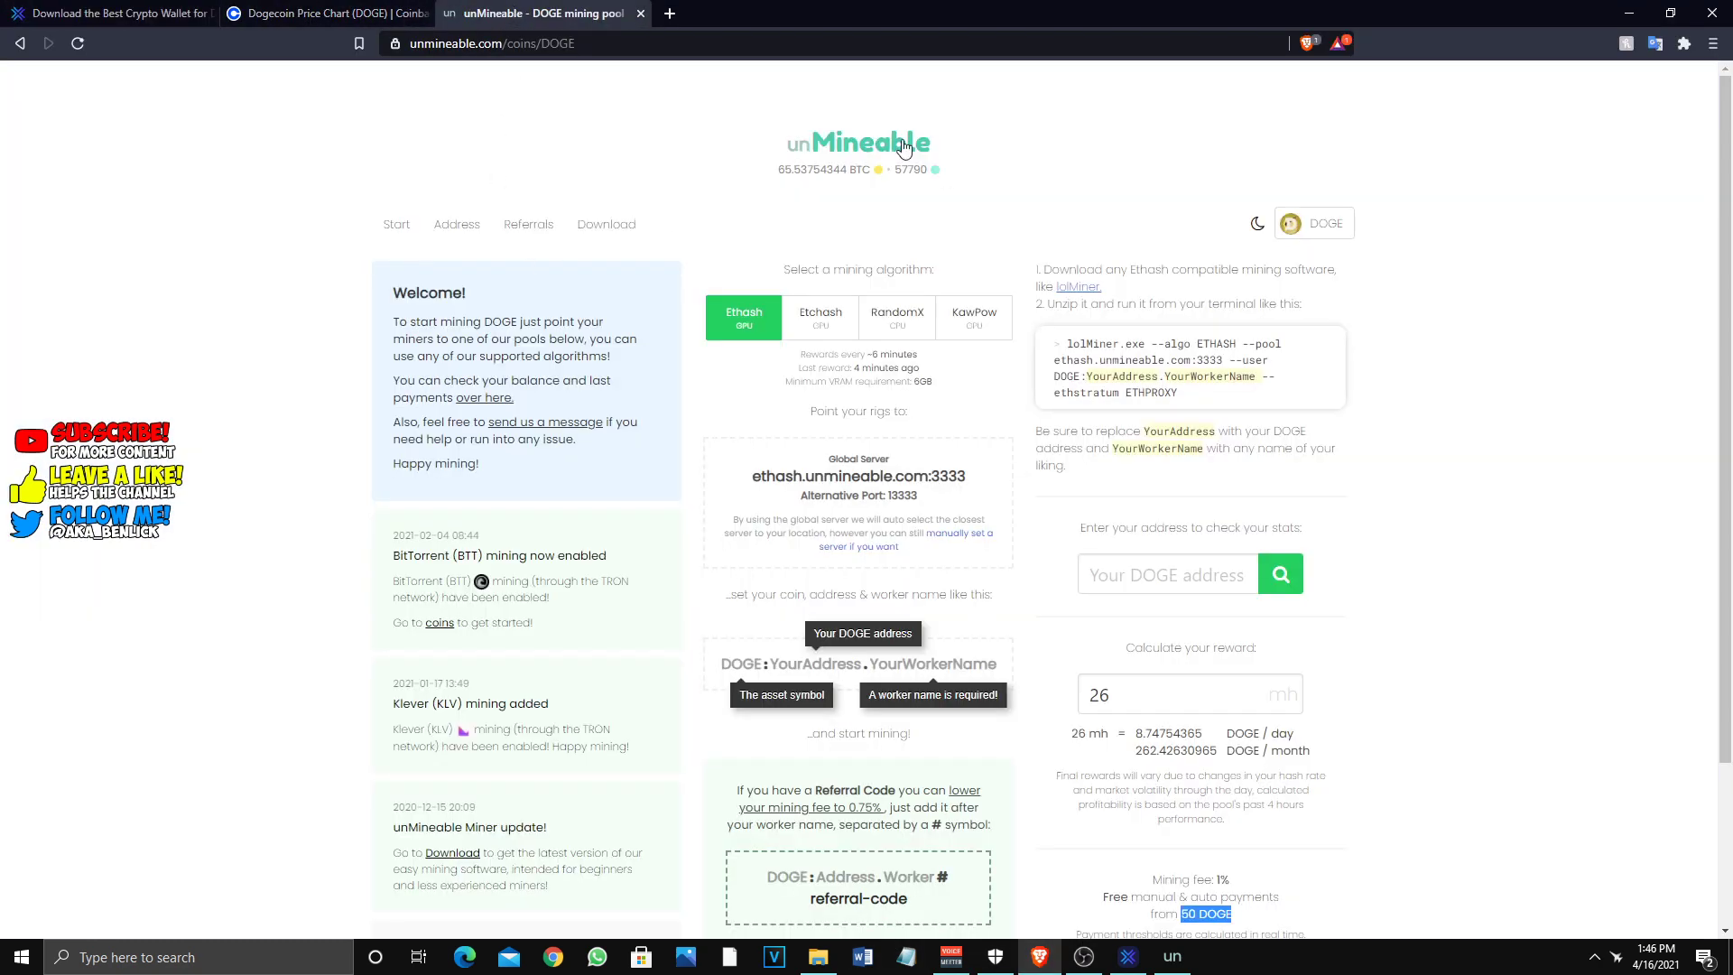
right_click(606, 224)
left_click(668, 234)
- On the download page, start saving the packed Windows zip unMineable_Miner_1.0.1-beta-packed.zip
left_click(758, 13)
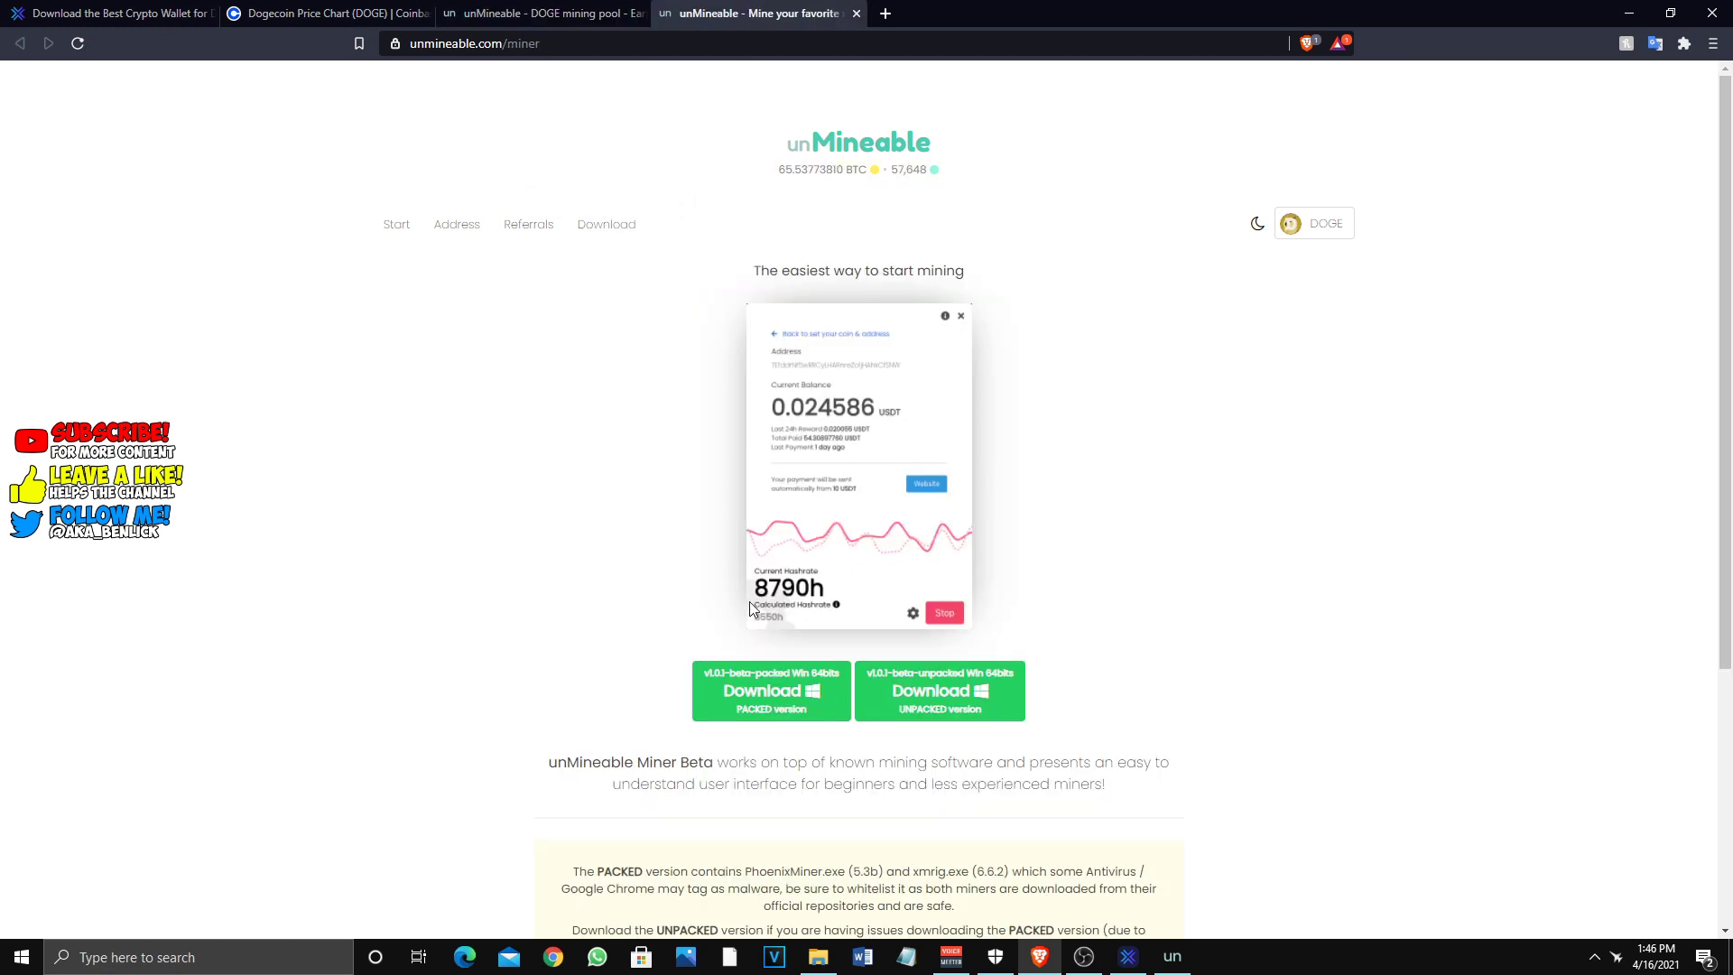
right_click(740, 695)
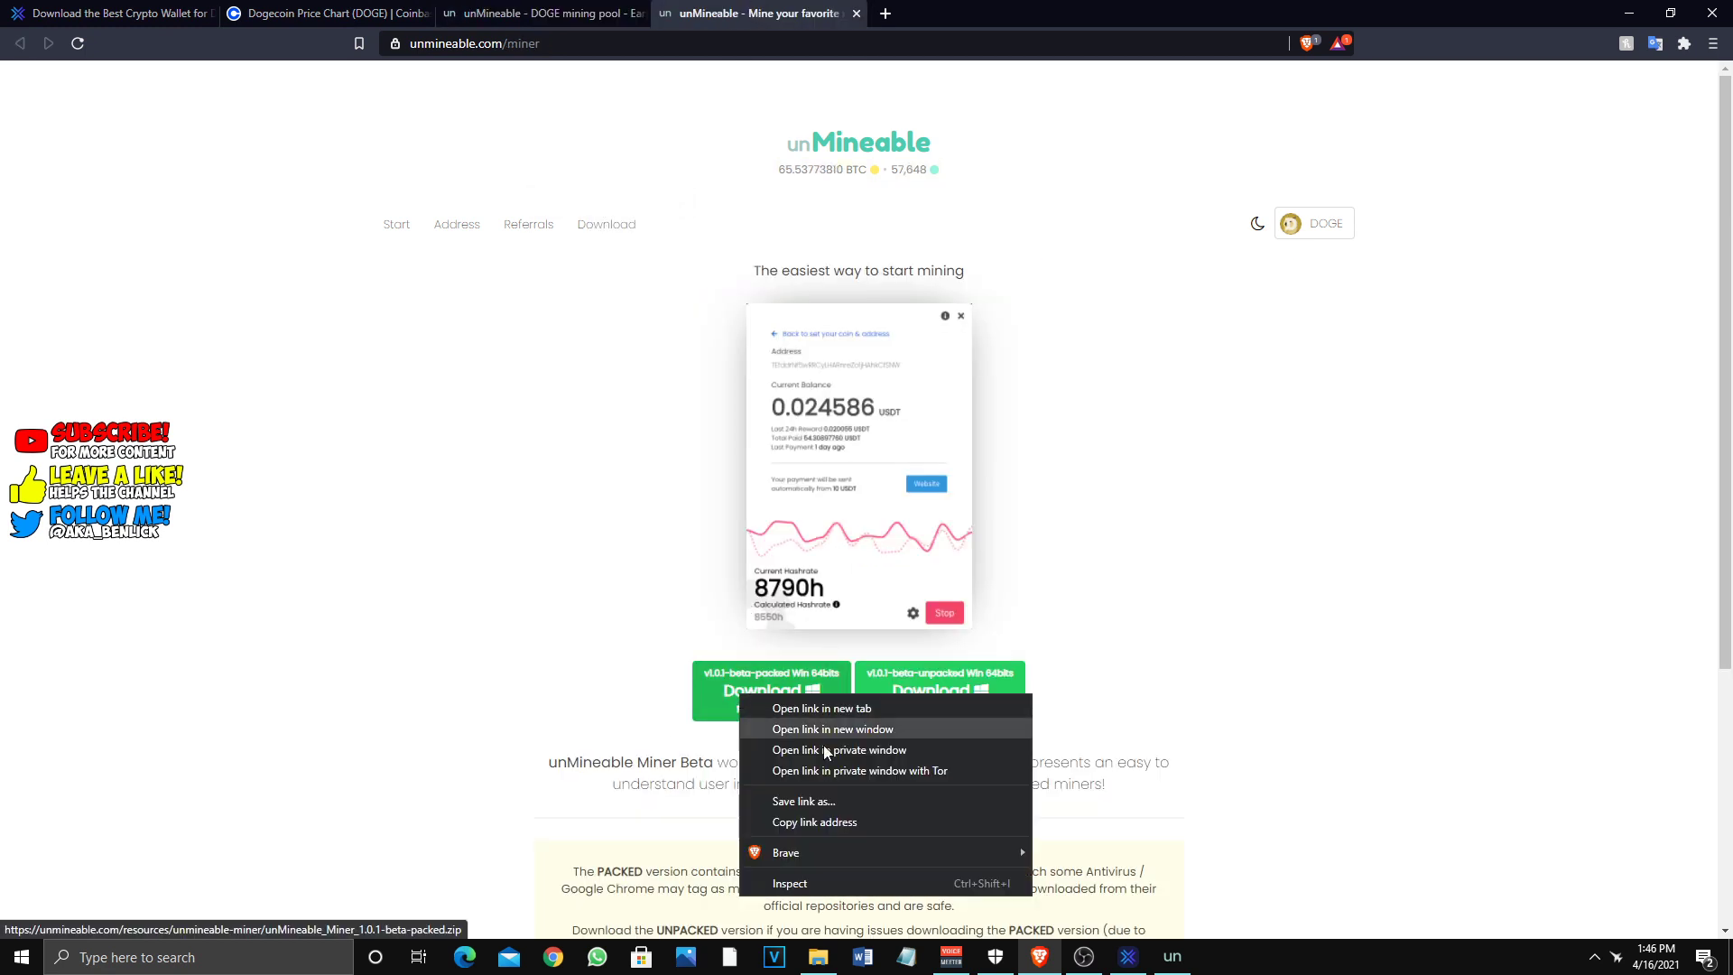
left_click(884, 804)
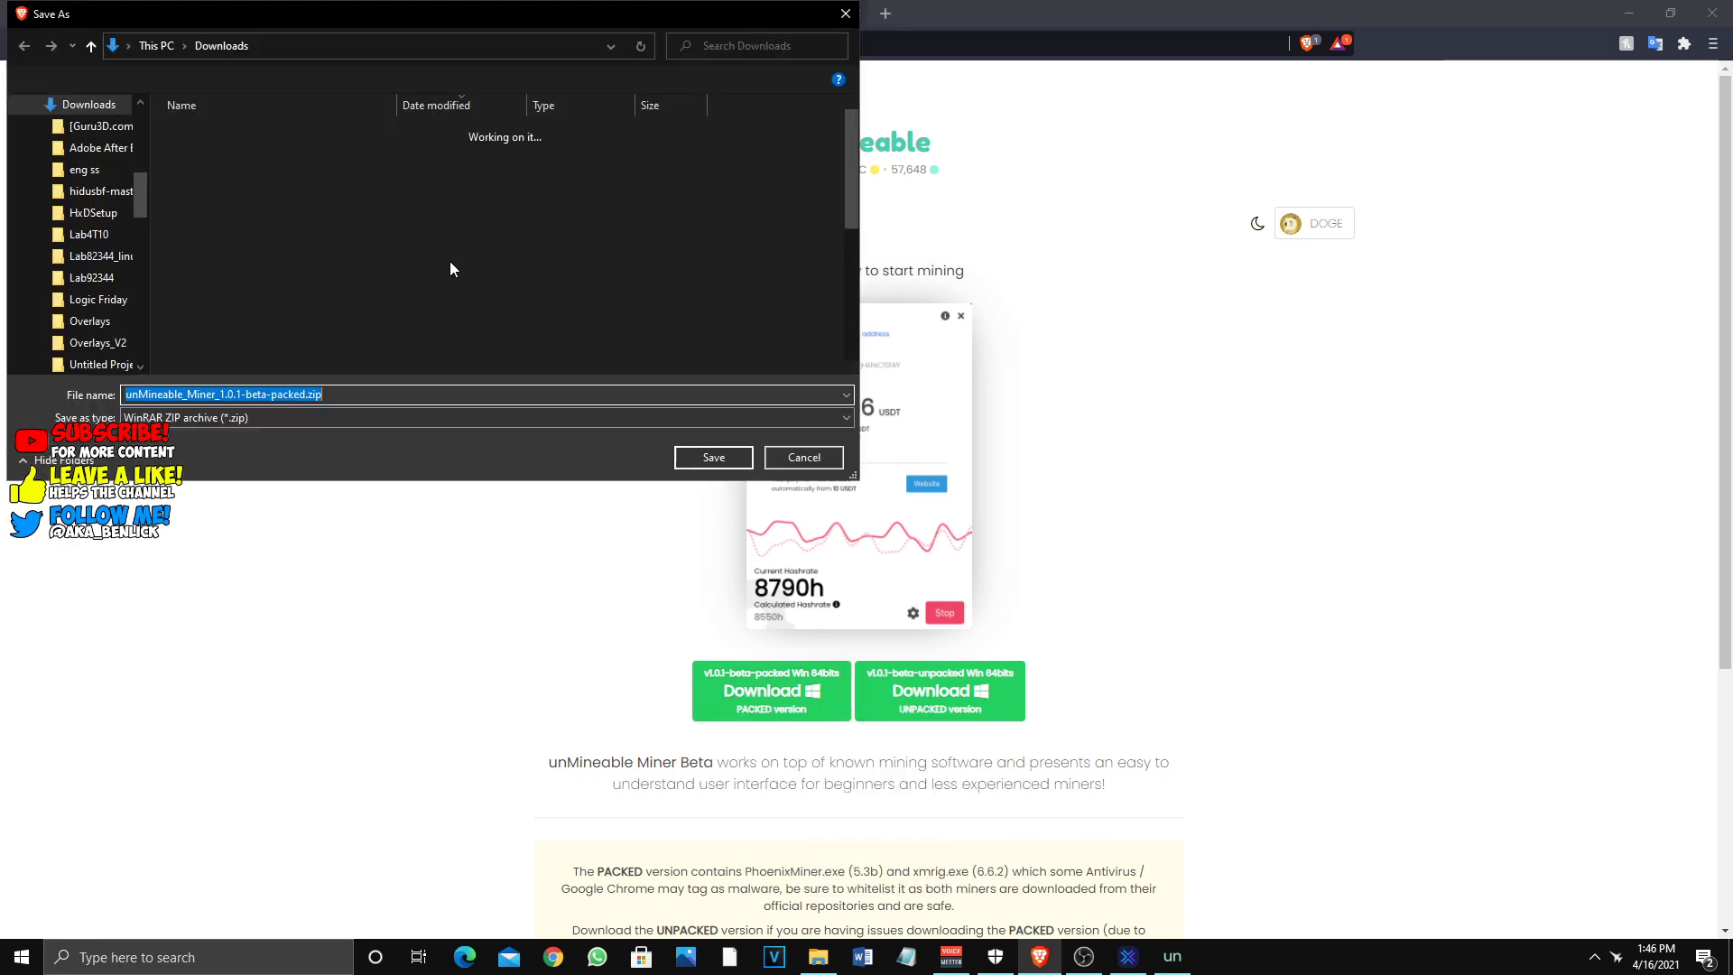
- Cancel the zip save and browse File Explorer to the Code folder on NVME (N:)
left_click(808, 456)
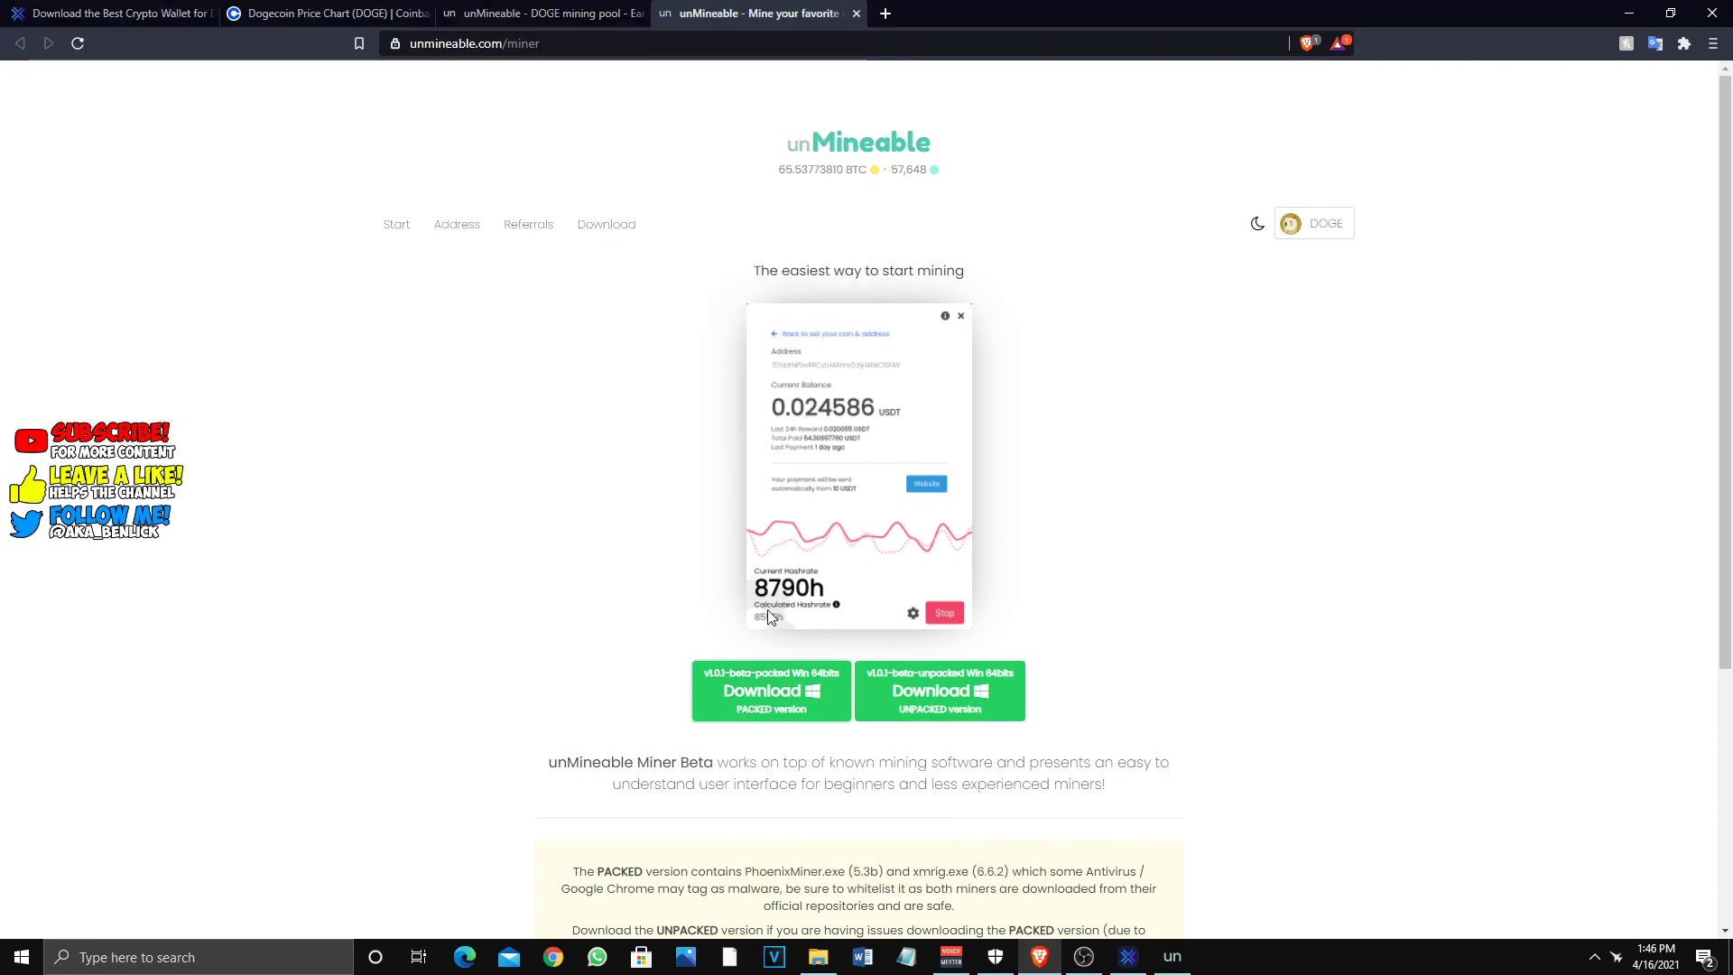
left_click(818, 958)
scroll(445, 658, "up", 2)
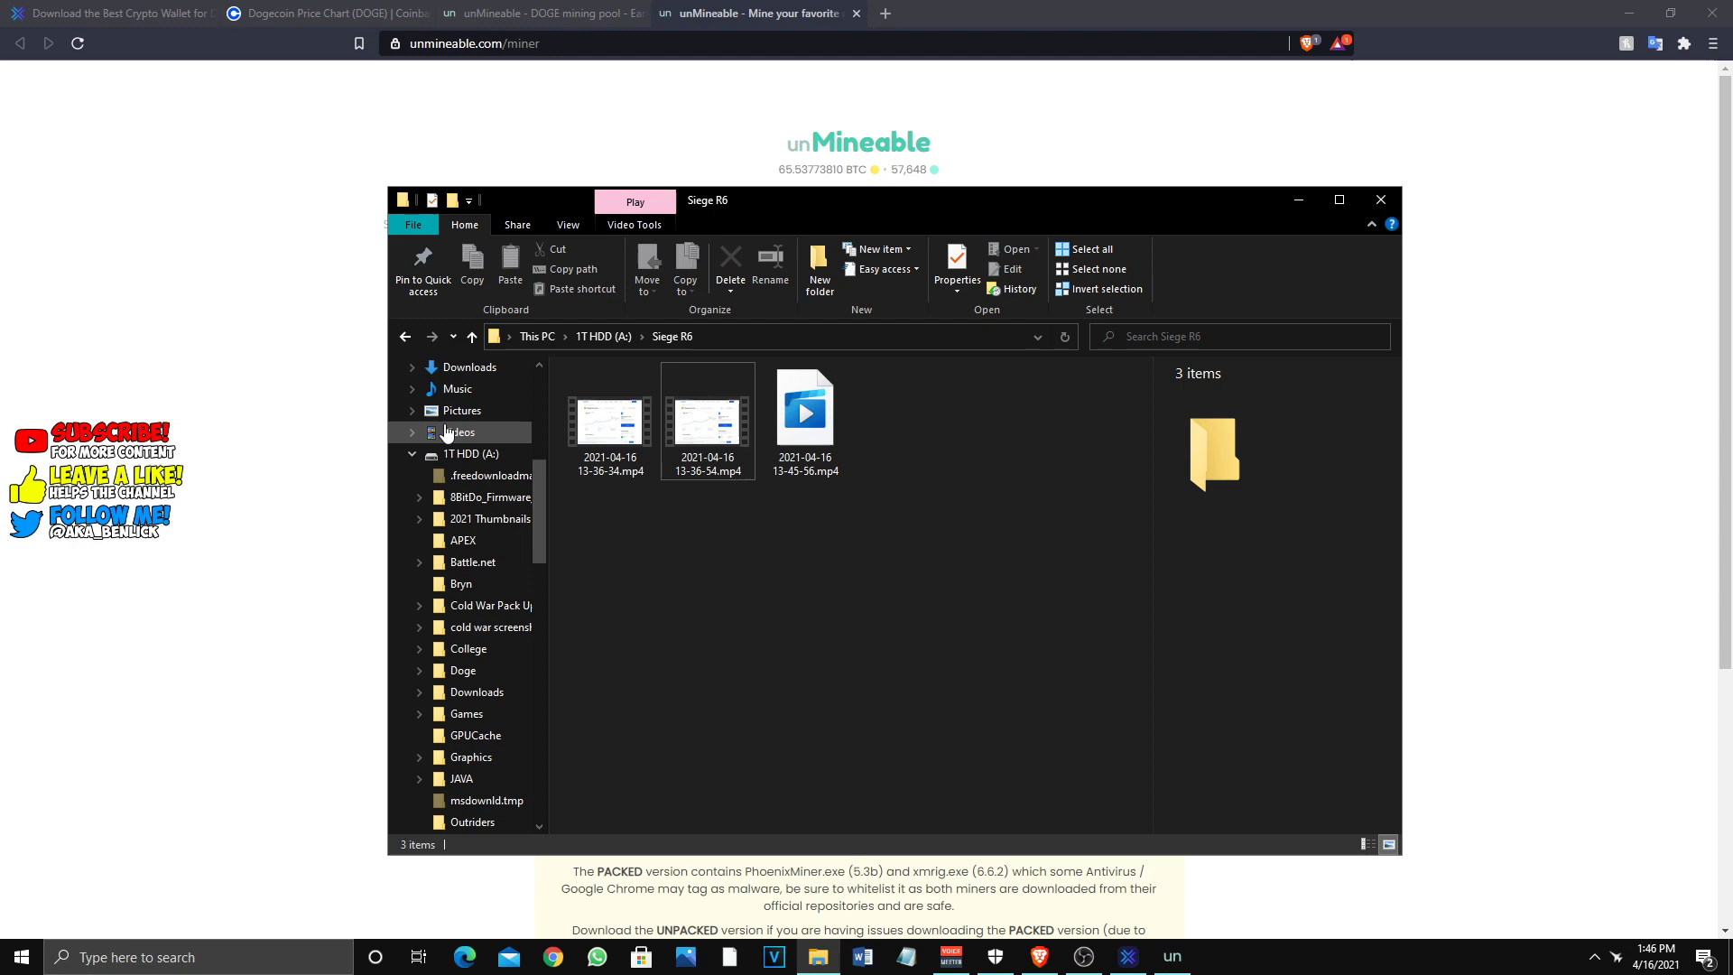
scroll(430, 397, "up", 2)
left_click(453, 389)
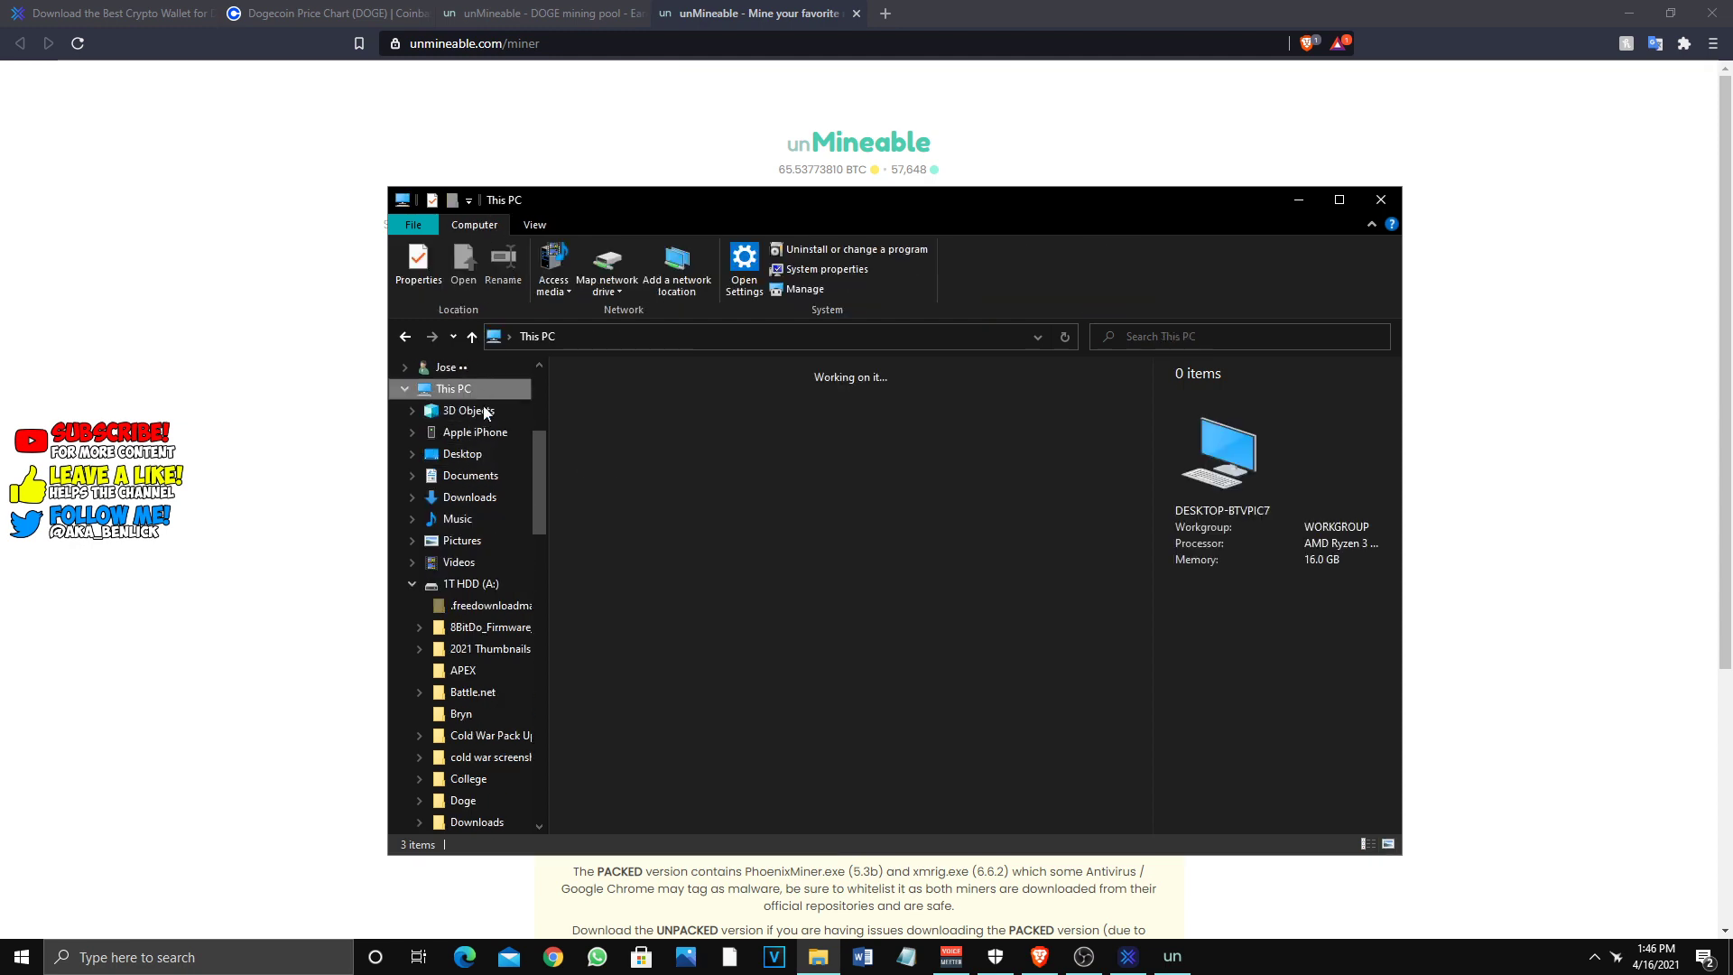
double_click(866, 686)
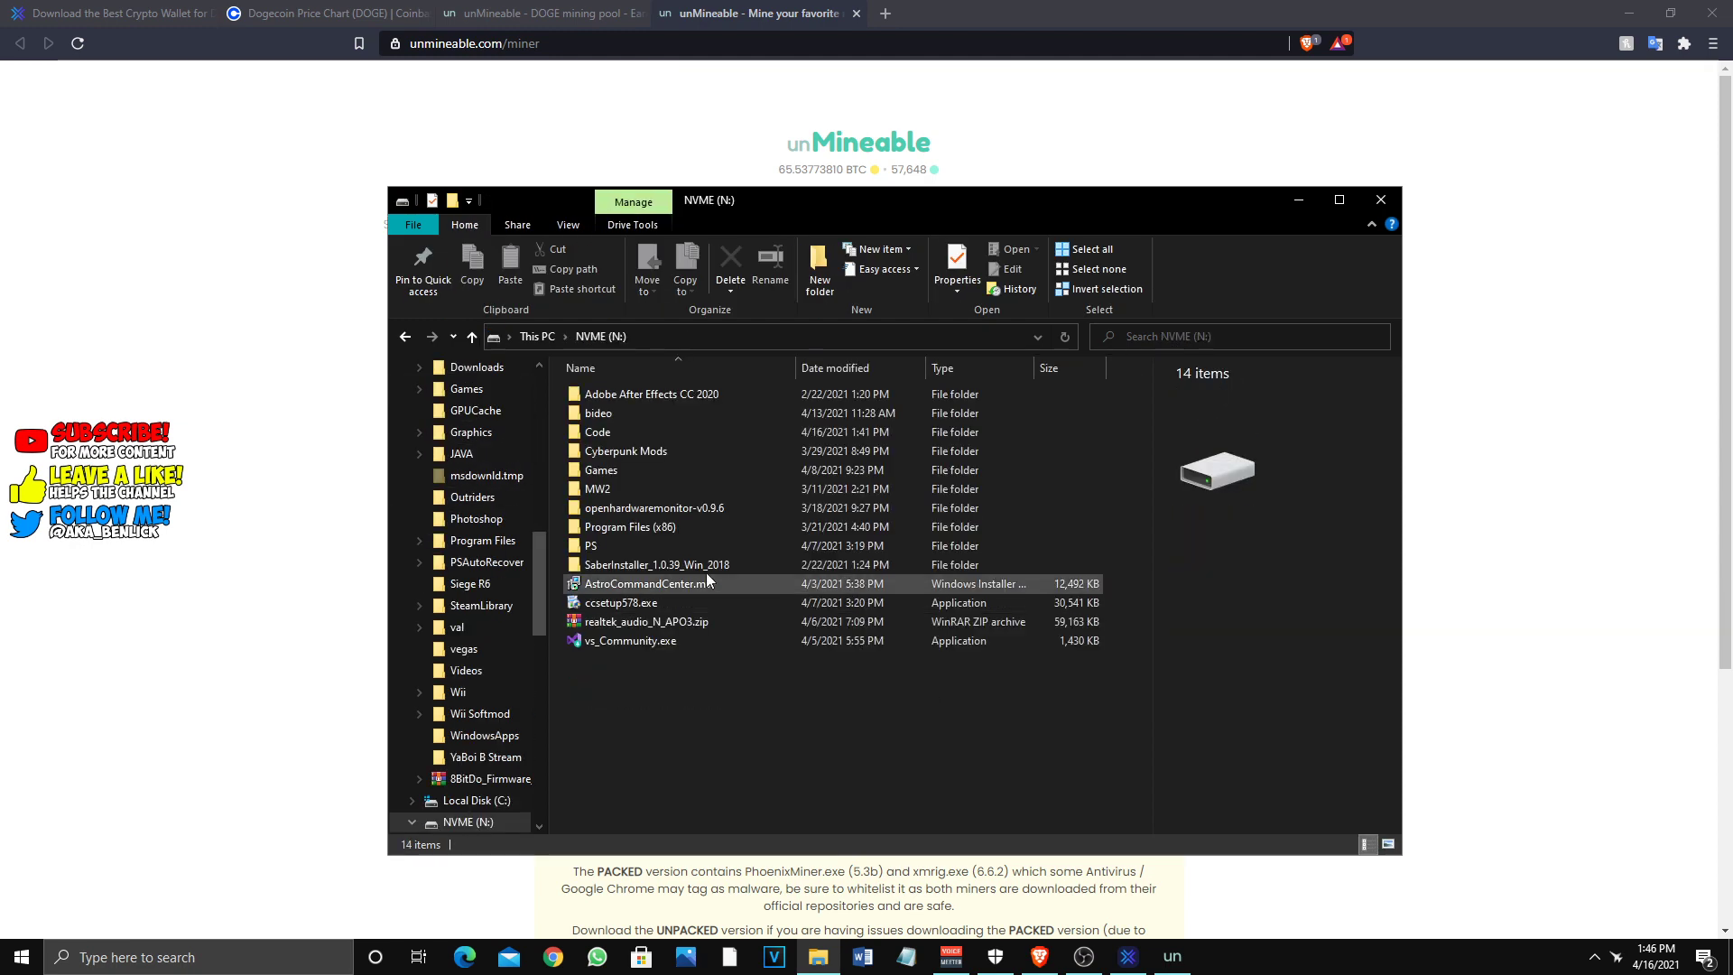
double_click(648, 432)
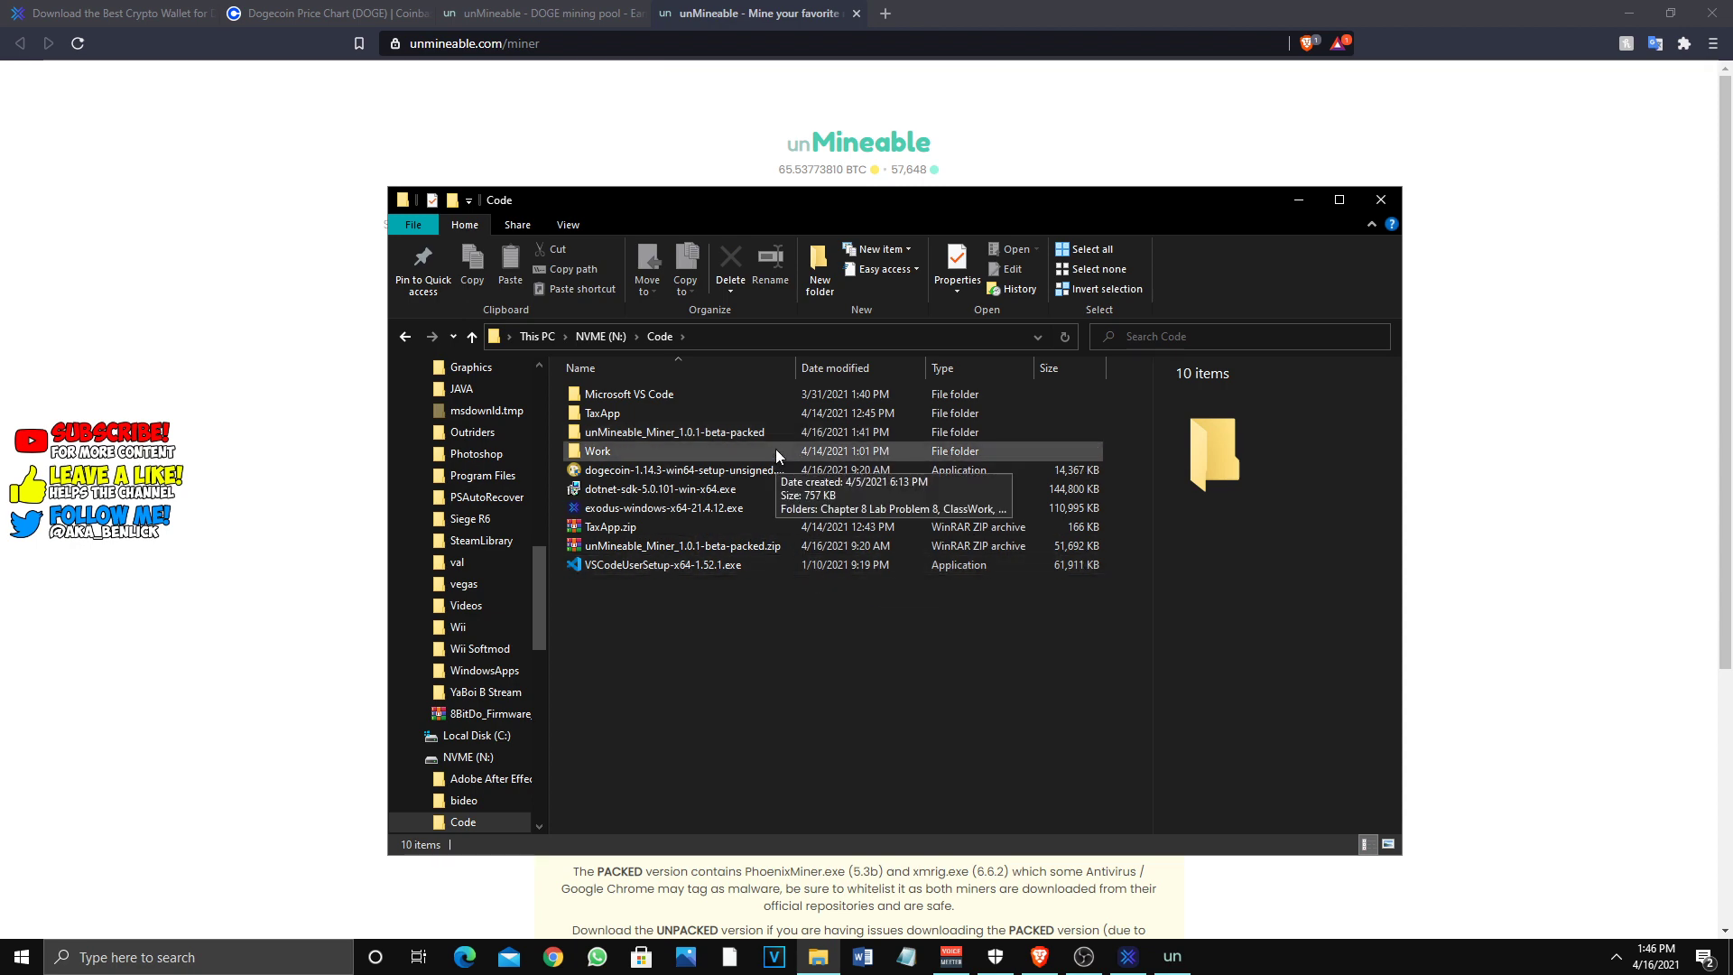
- Confirm real-time protection is off, then minimize Windows Security and the Code folder window
left_click(996, 957)
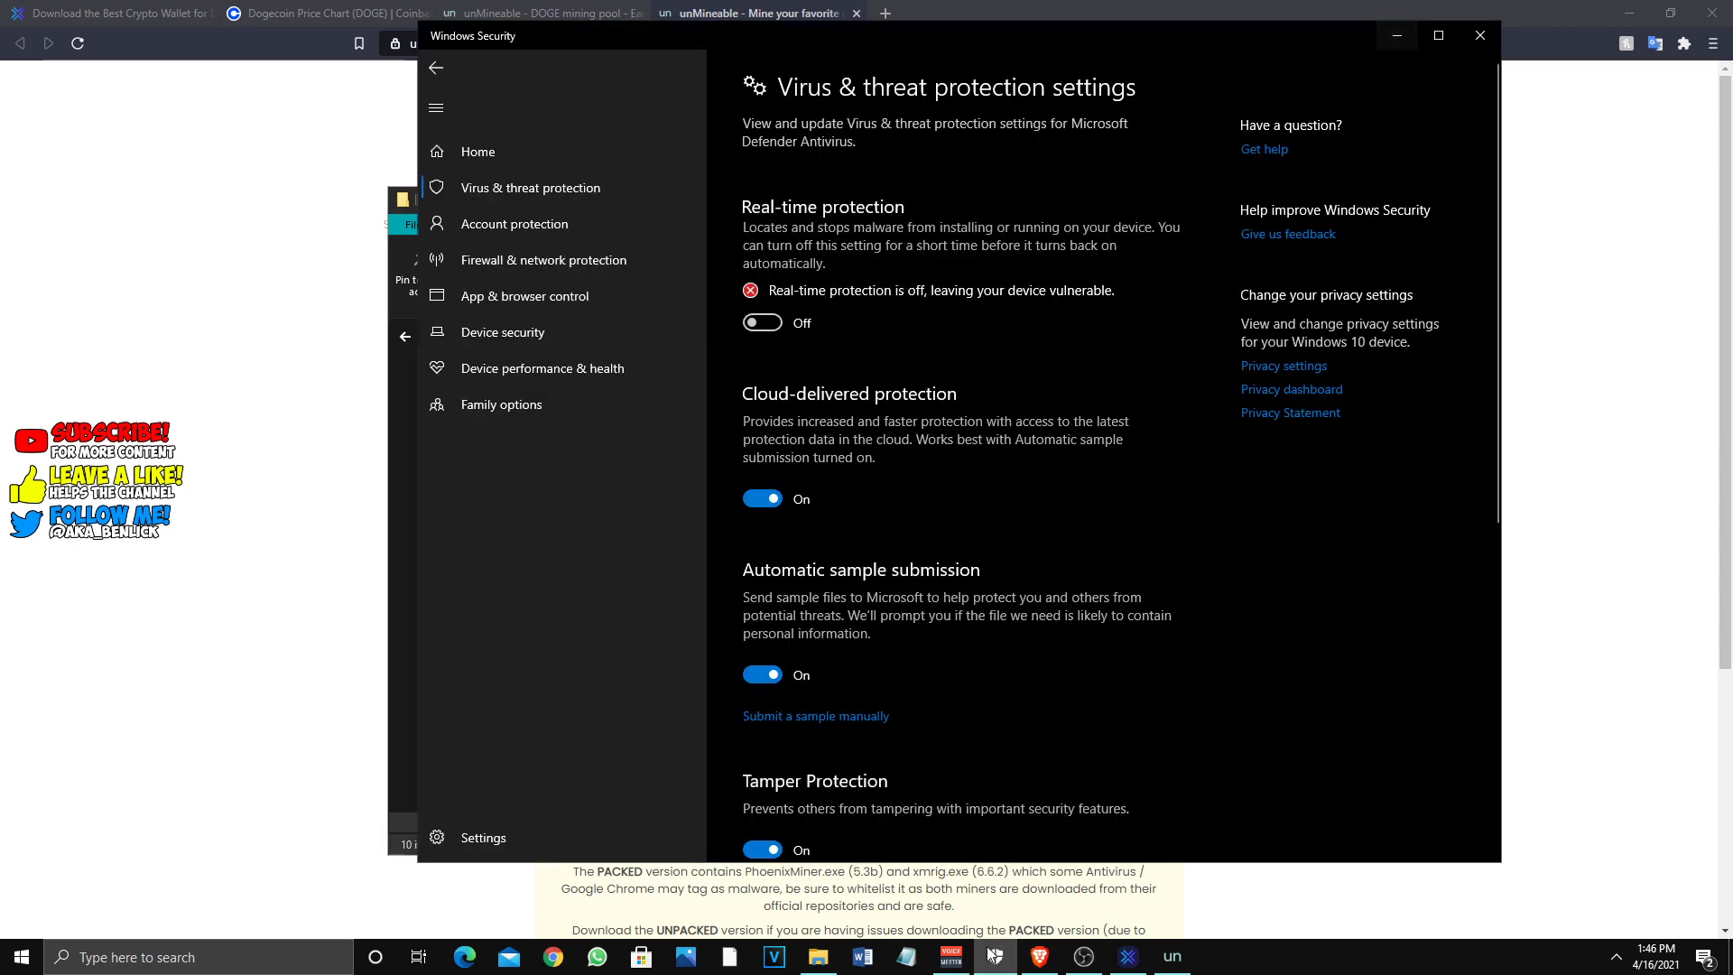
left_click(1410, 36)
left_click(1297, 200)
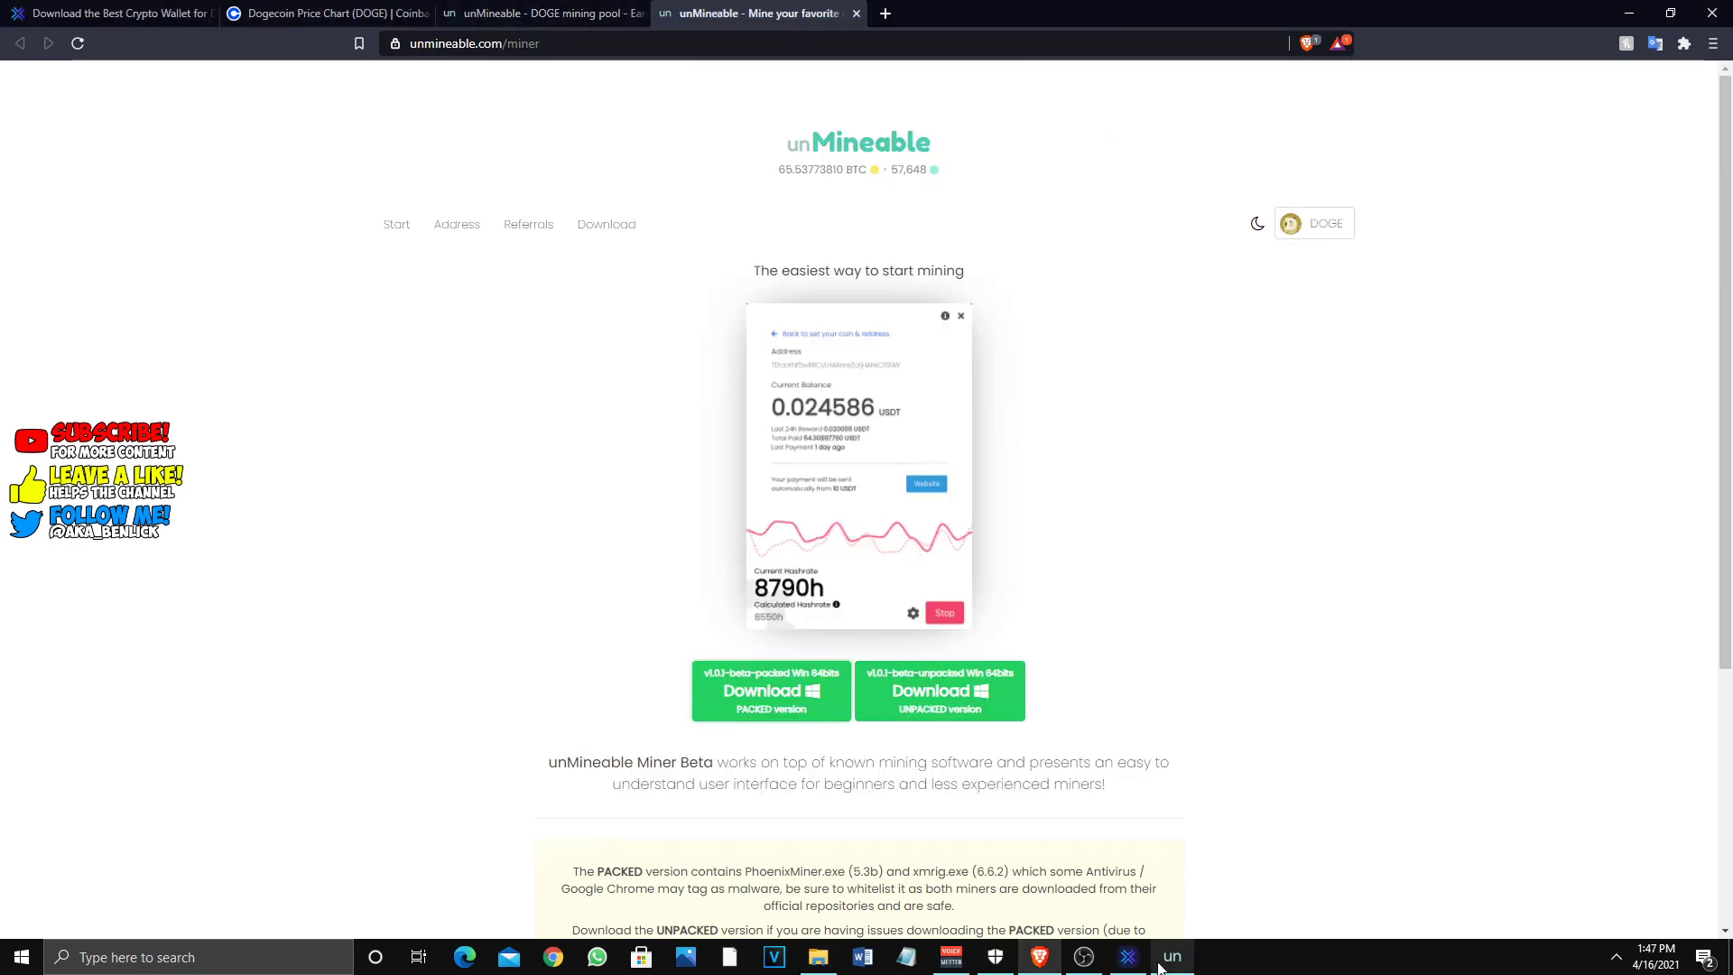
- Step back in the miner setup, pick CPU as mining hardware, and continue to the Dogecoin address form
left_click(1128, 958)
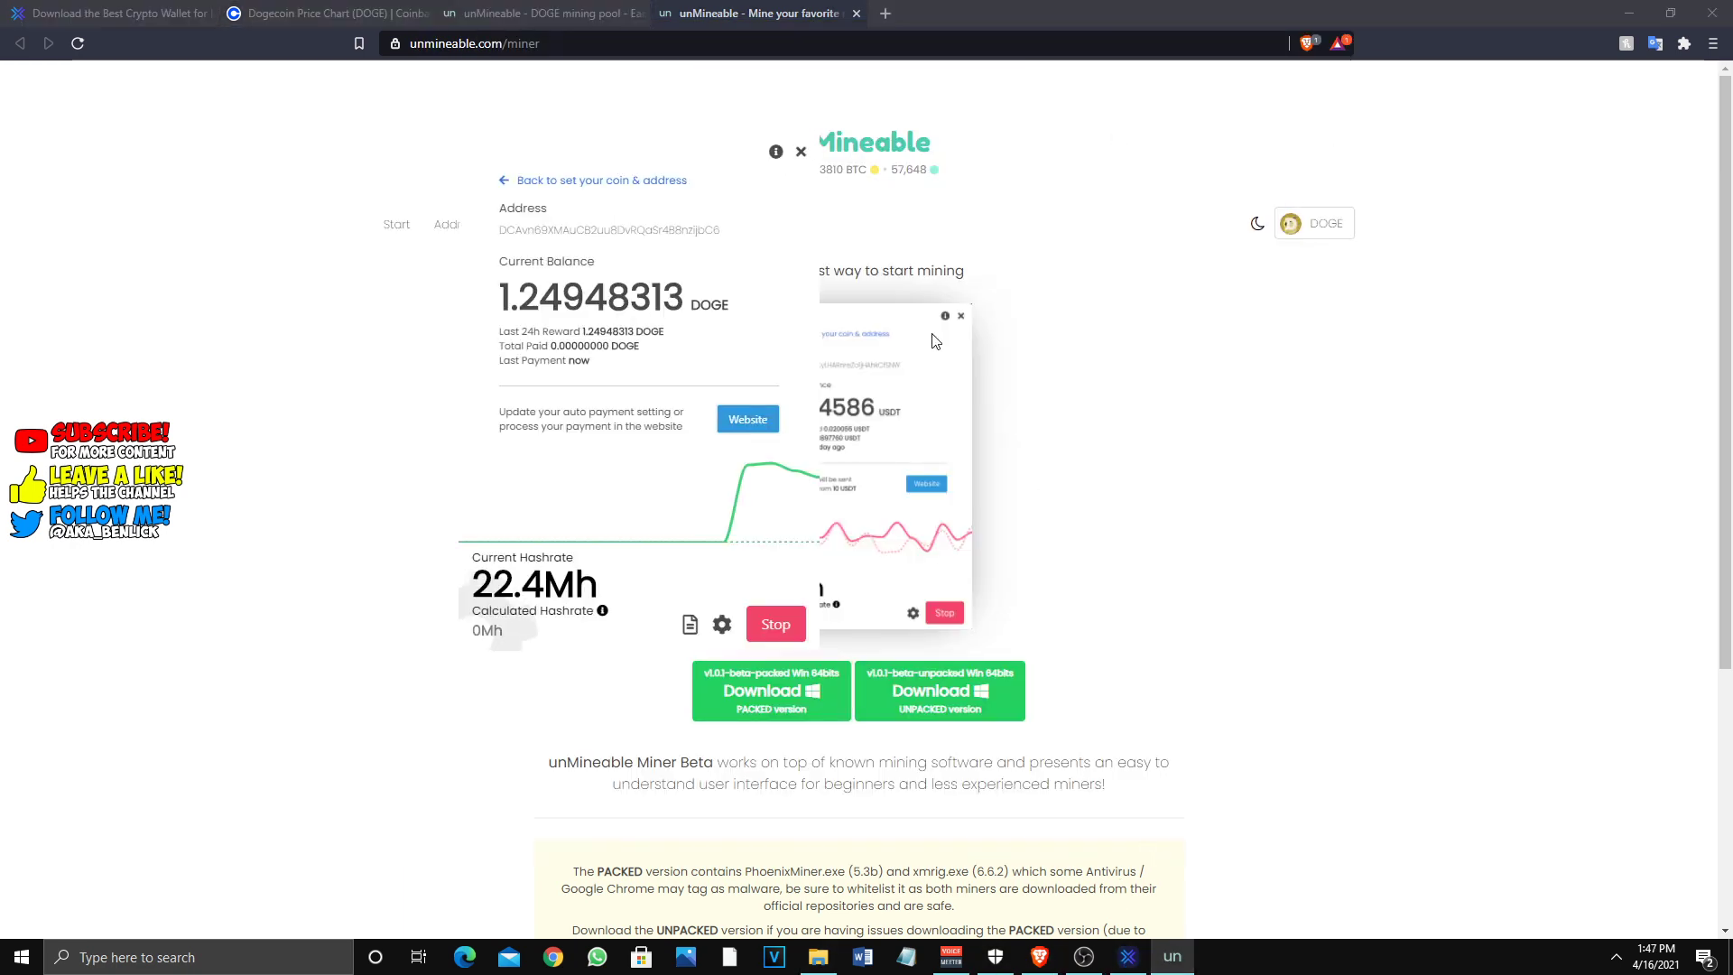
left_click(537, 186)
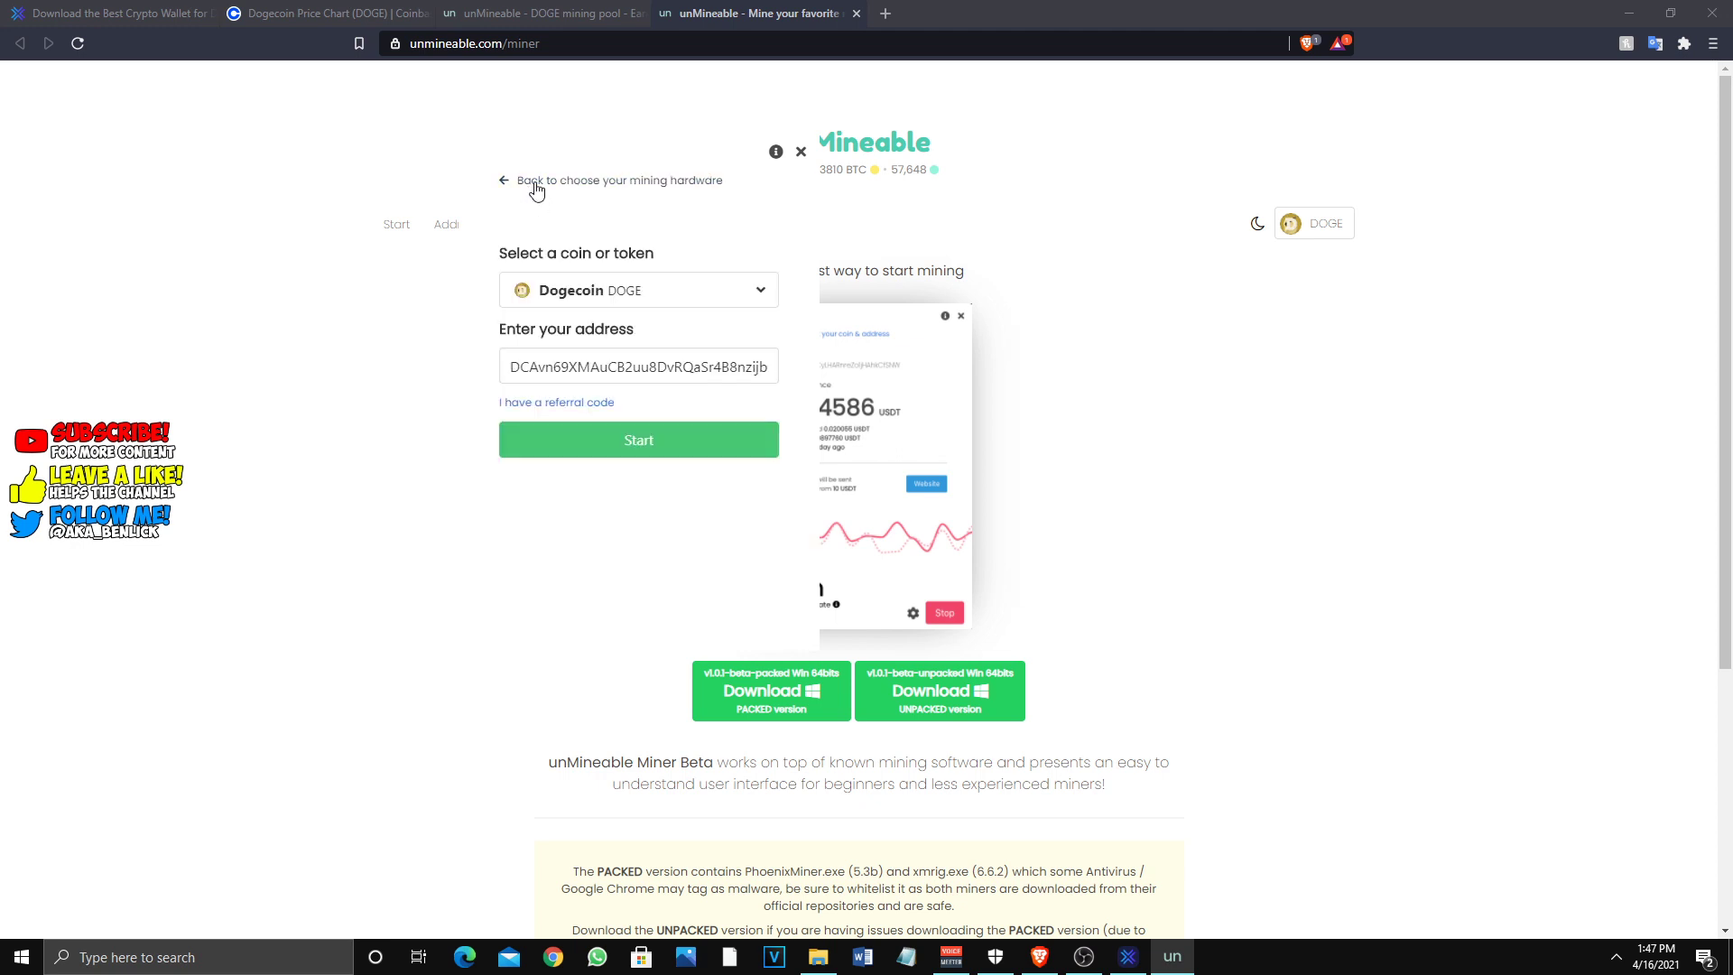
left_click(537, 185)
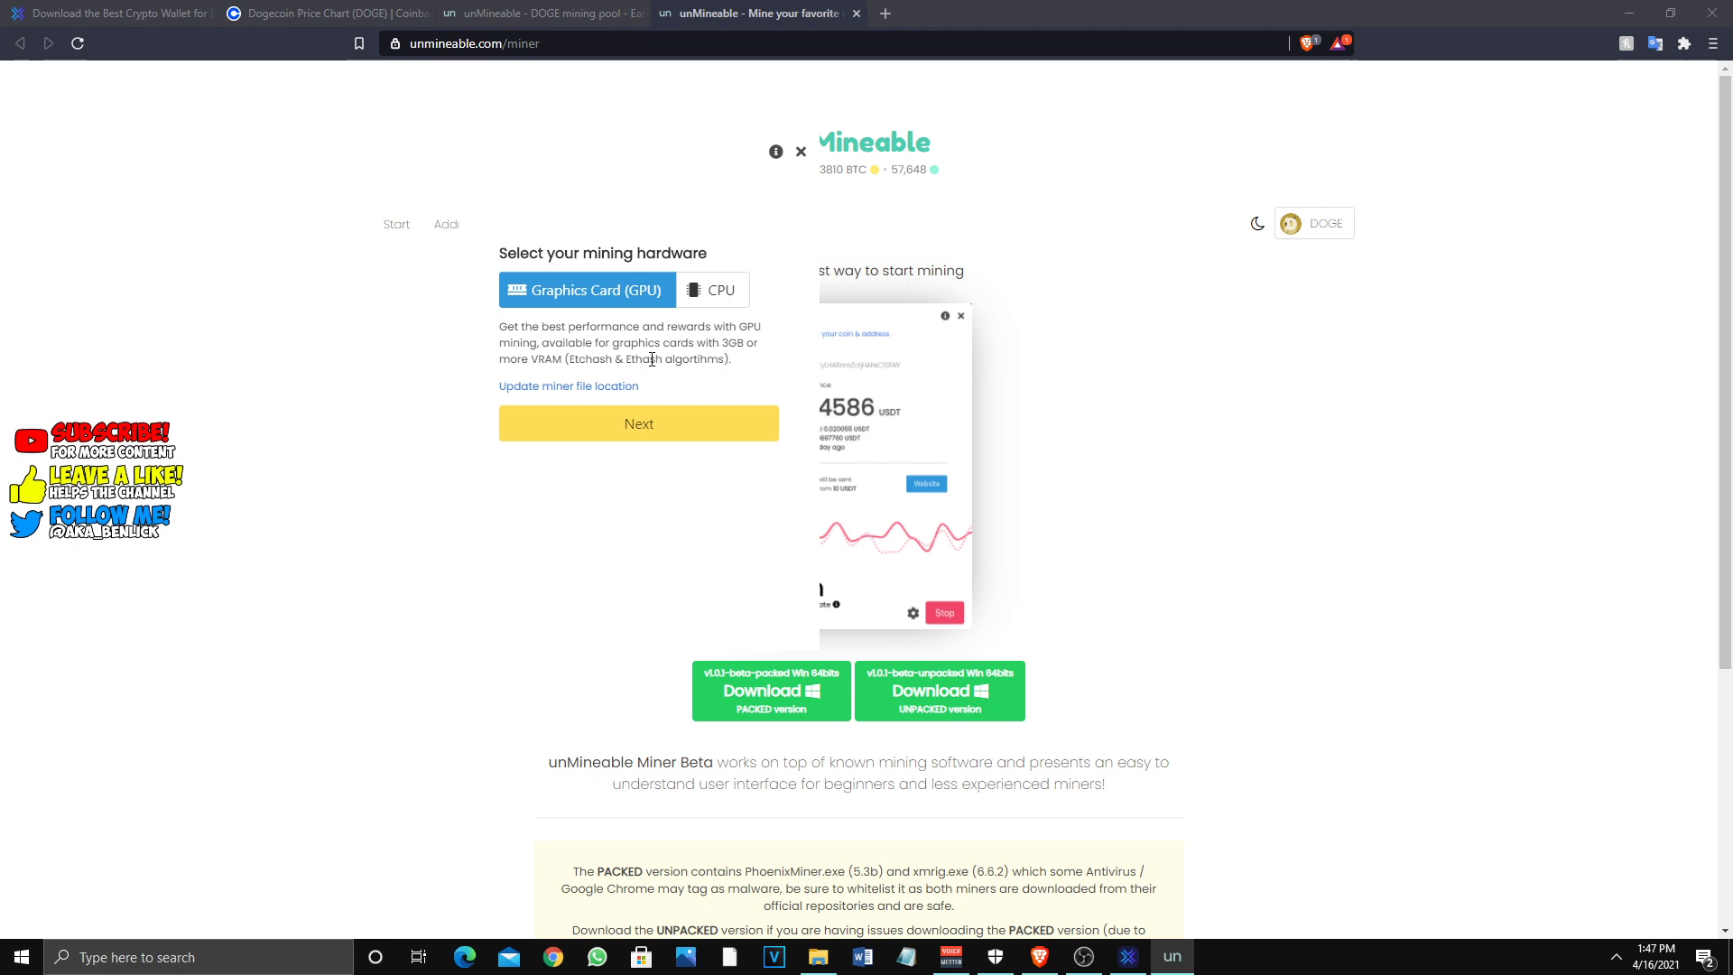
left_click(713, 311)
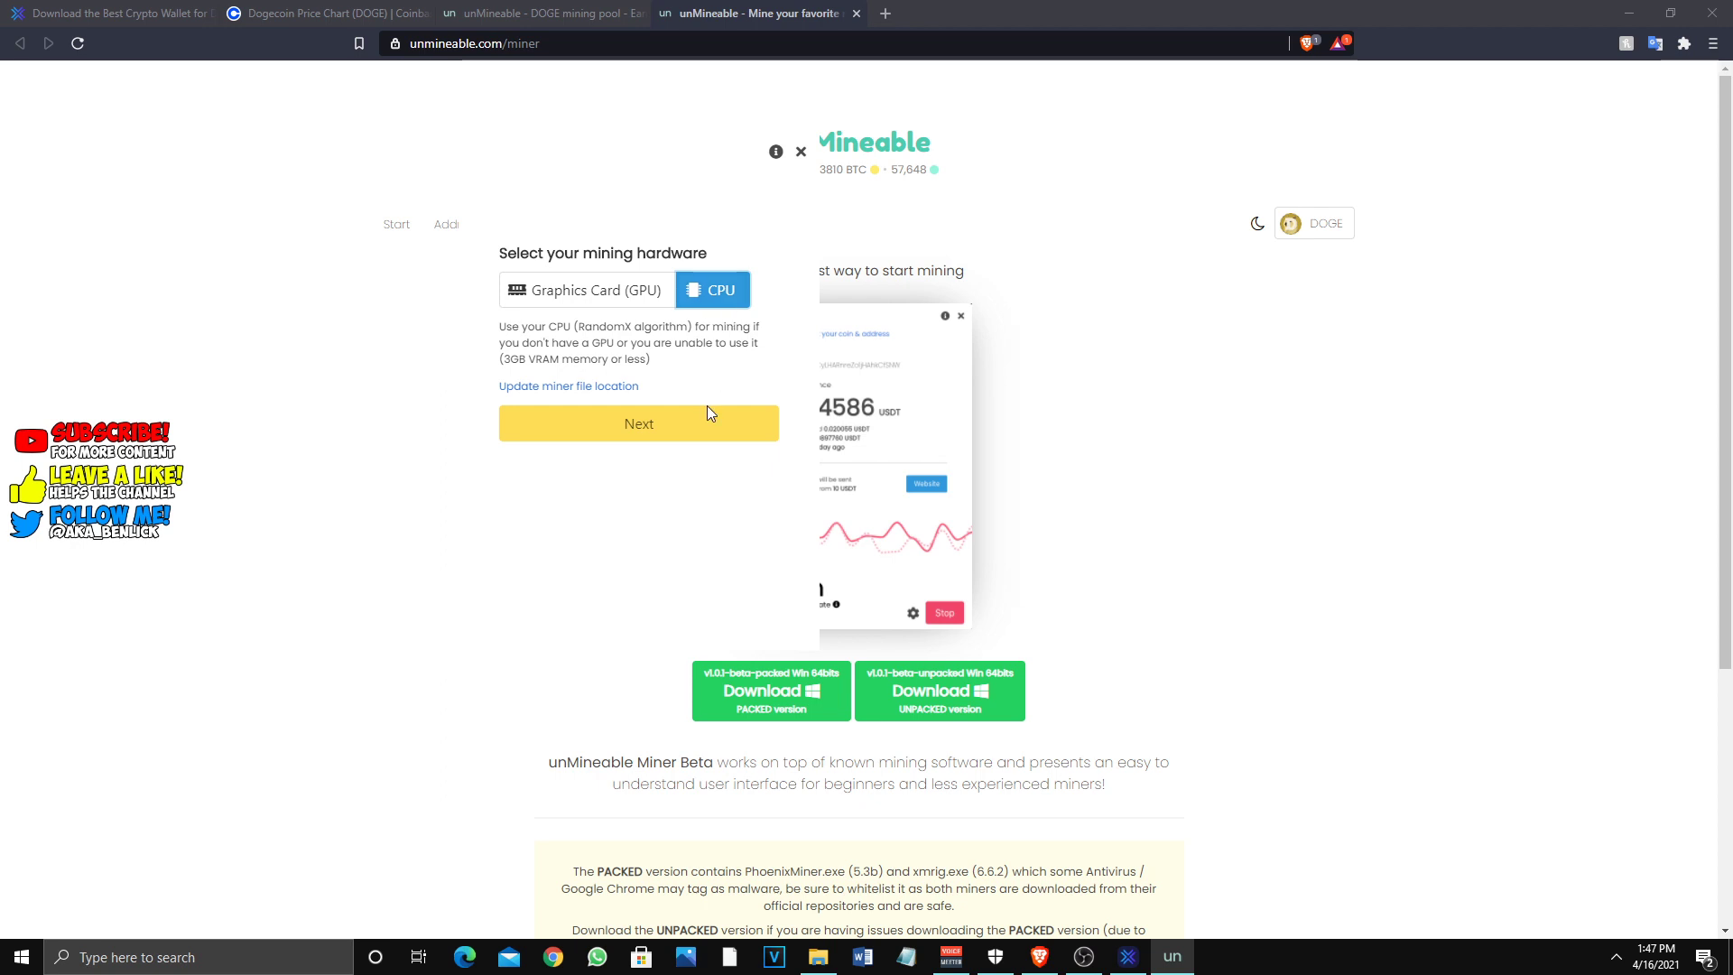
left_click(719, 430)
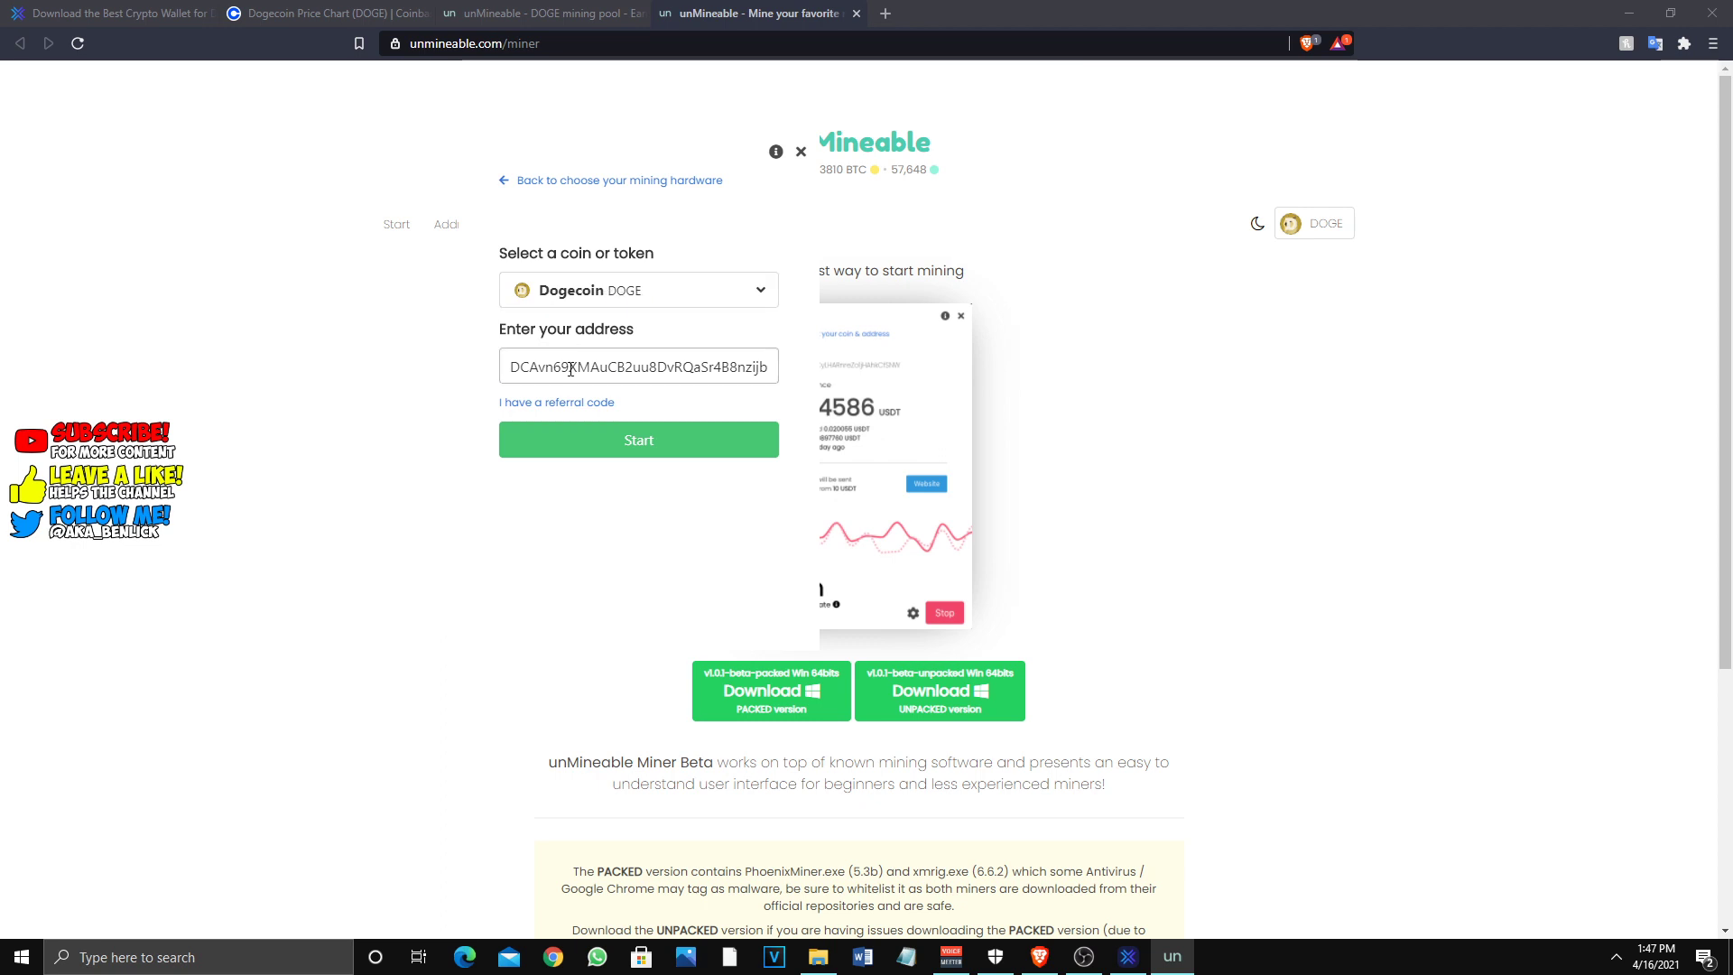
- Check the Dogecoin receiving address in the Exodus wallet, then minimize Exodus
left_click(145, 7)
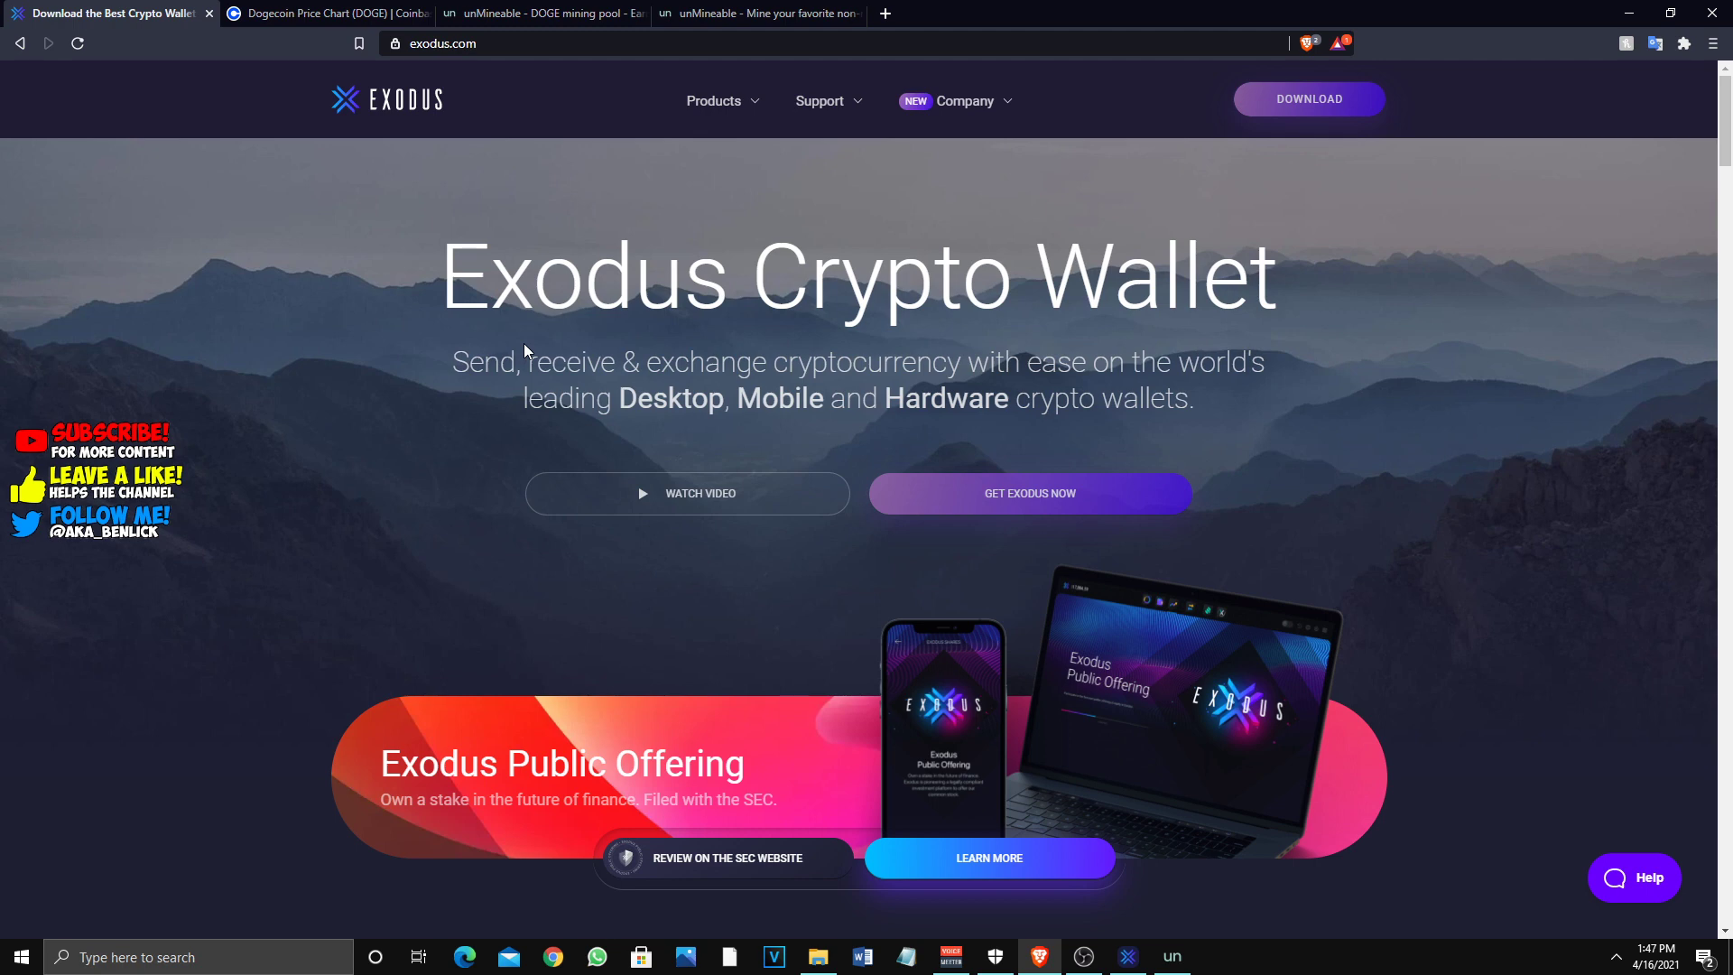
scroll(1255, 343, "down", 6)
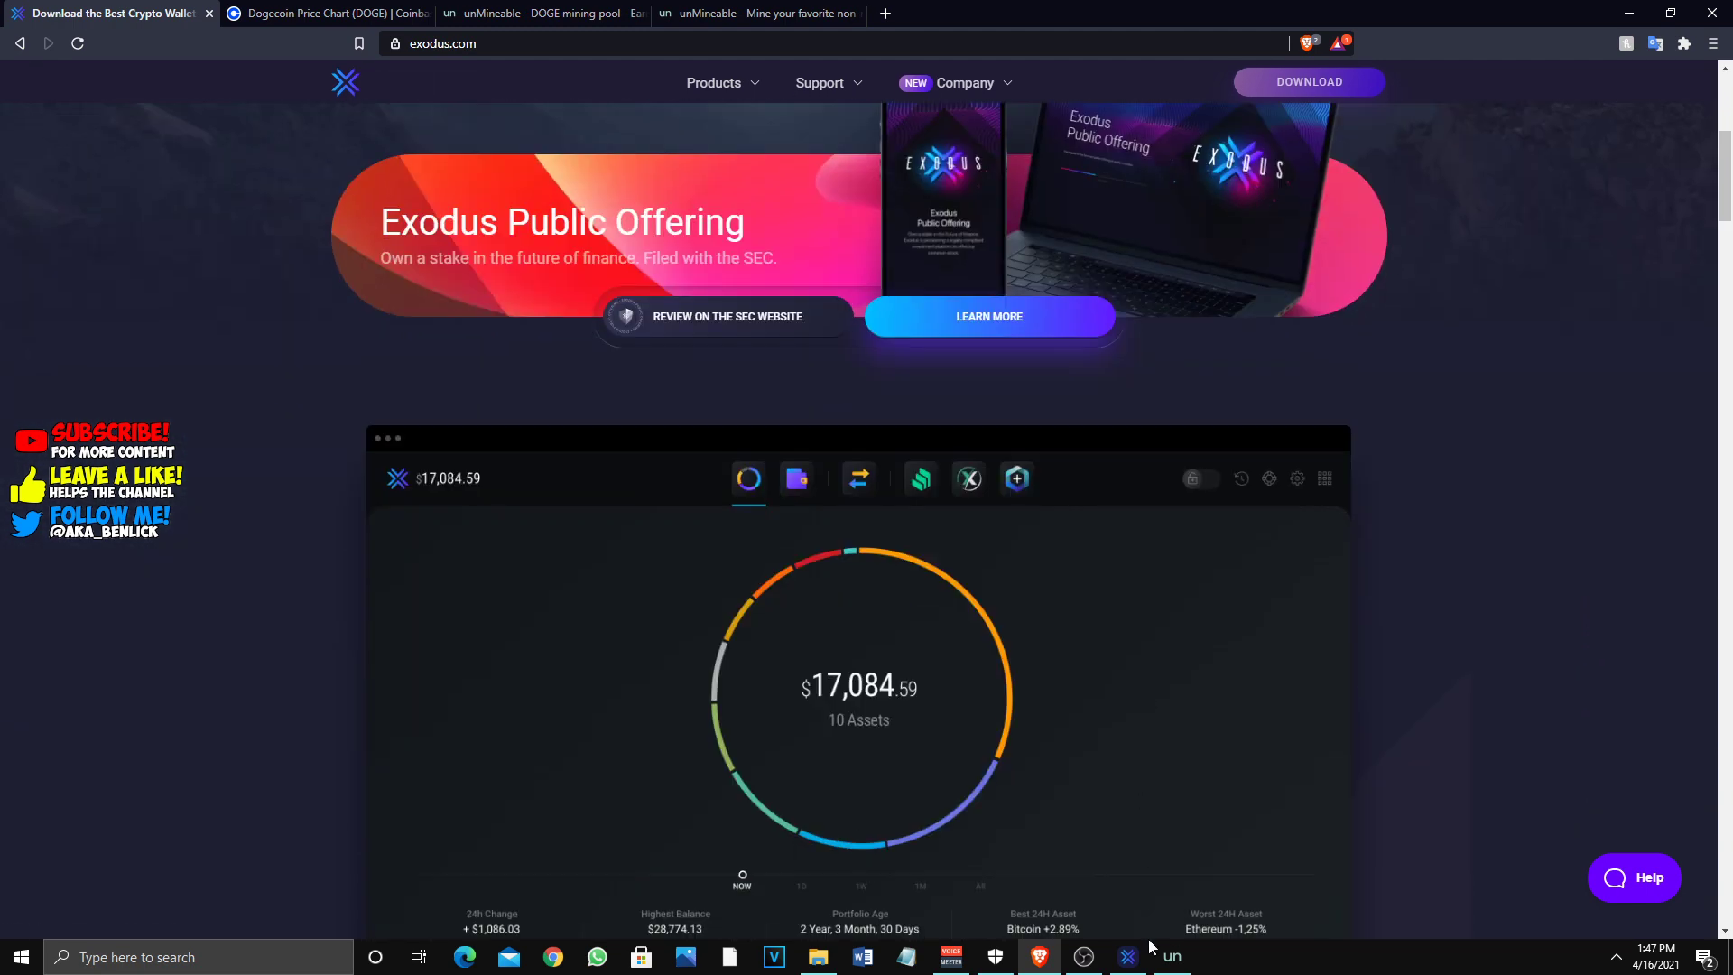
left_click(1139, 953)
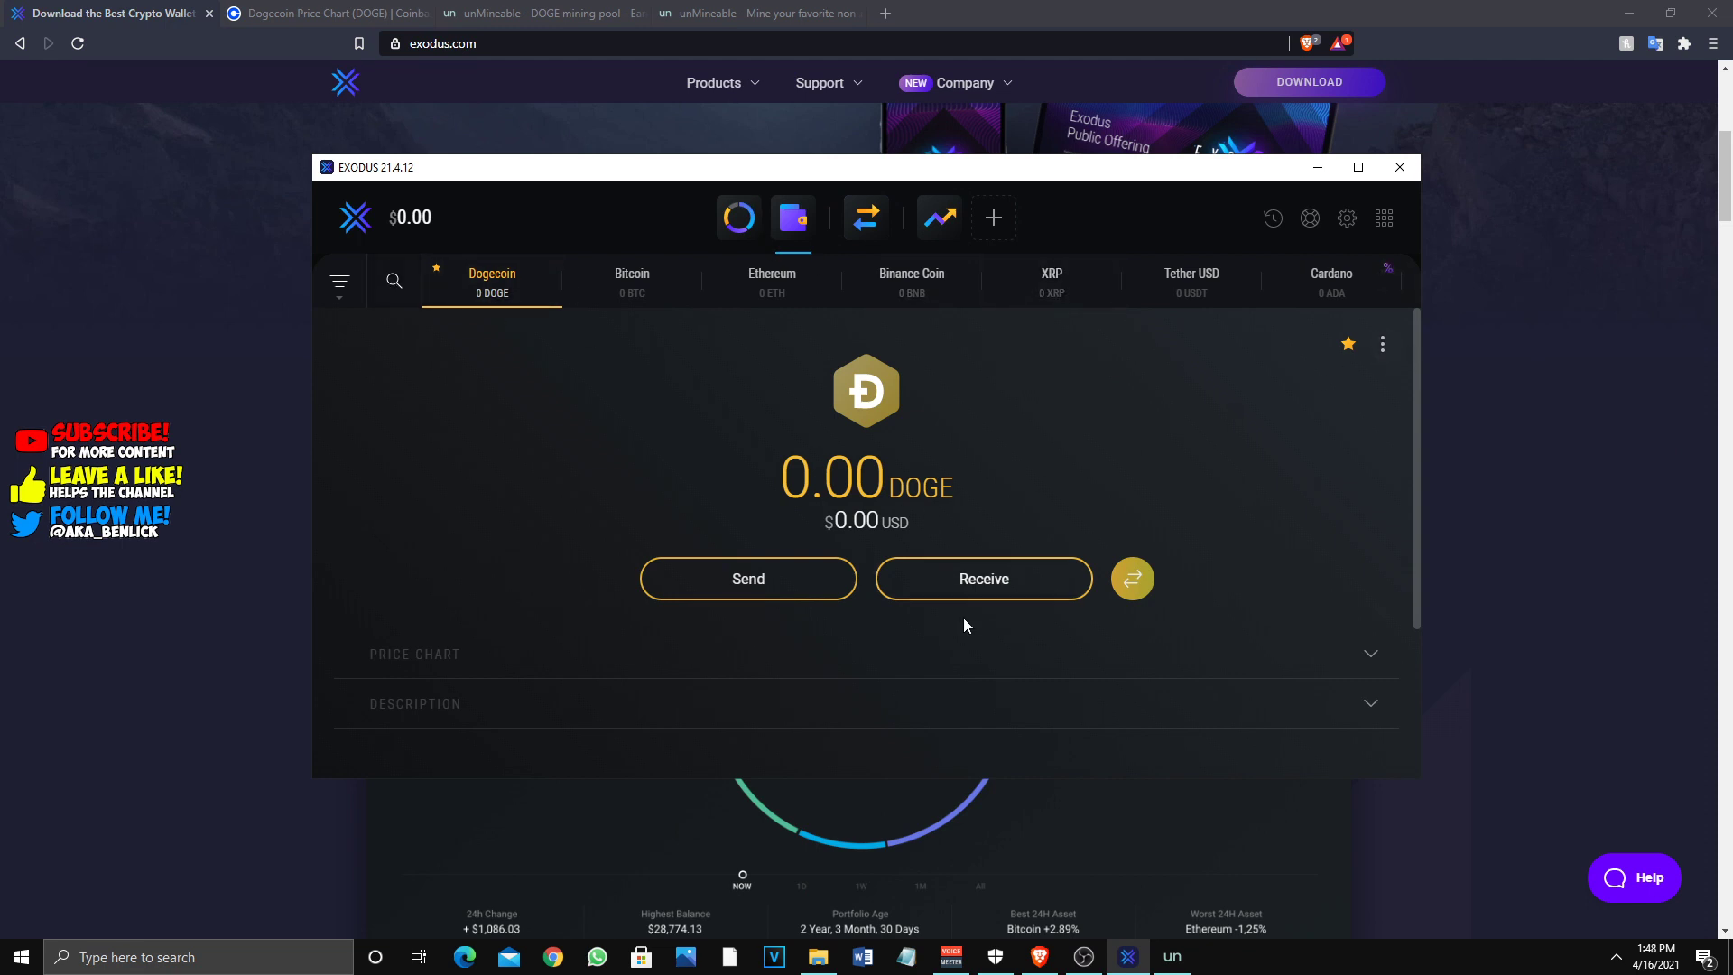
left_click(1038, 587)
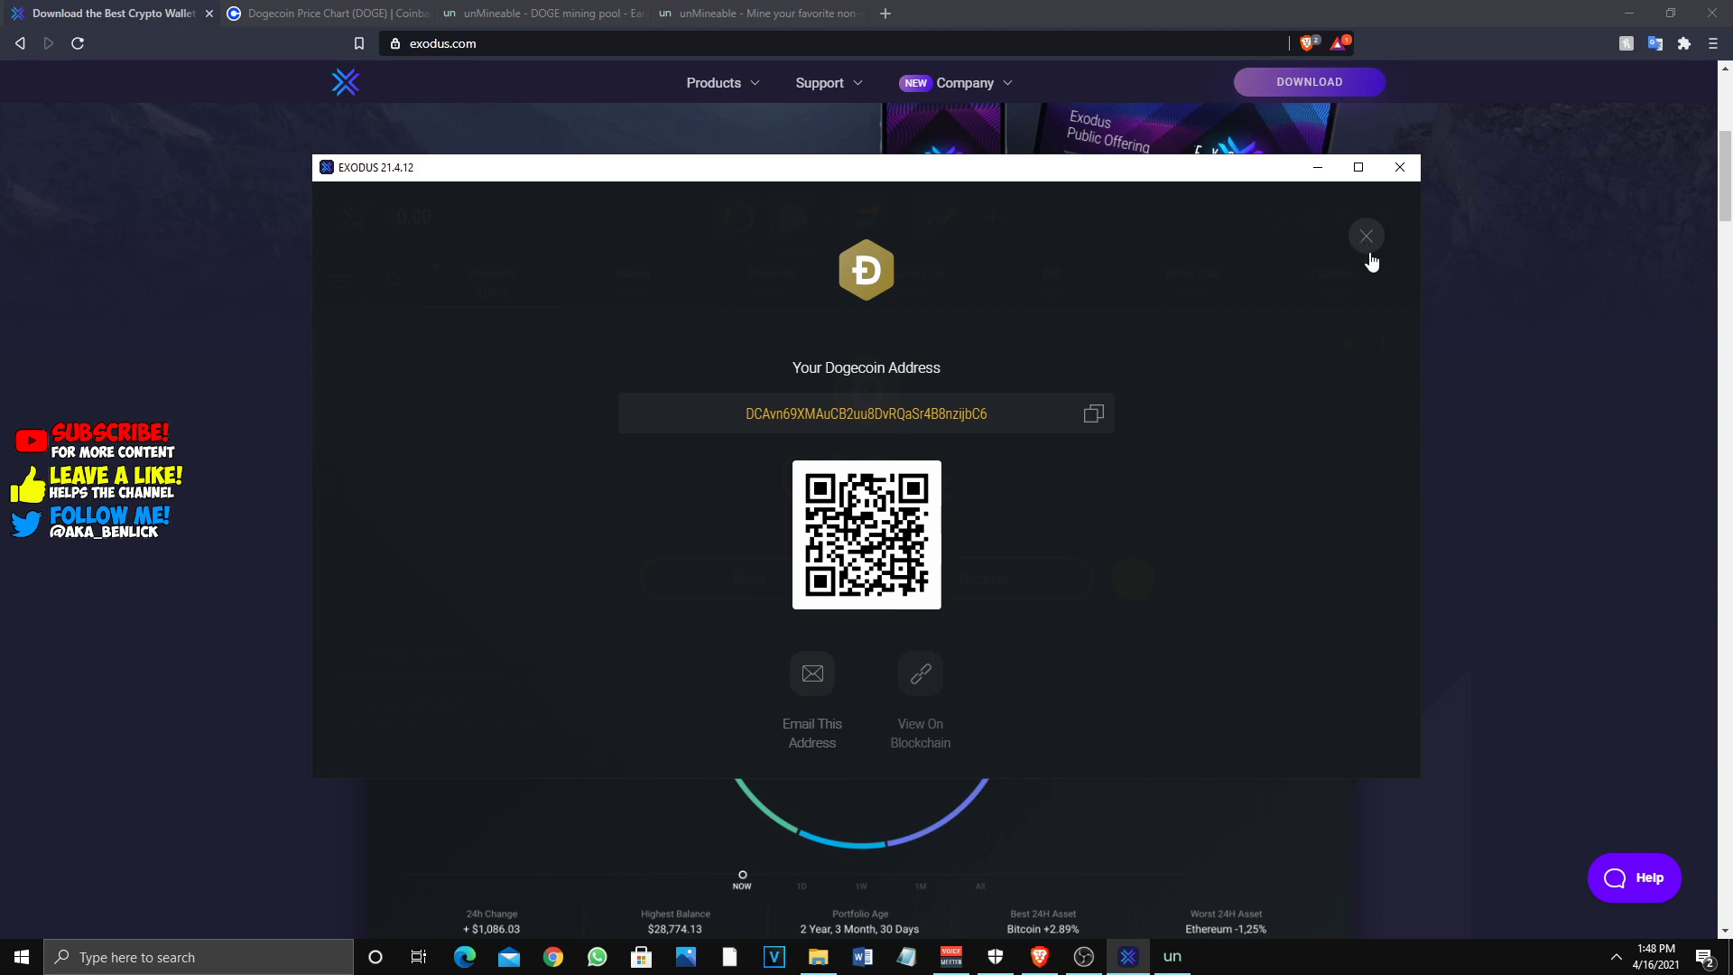
left_click(1370, 245)
left_click(1318, 167)
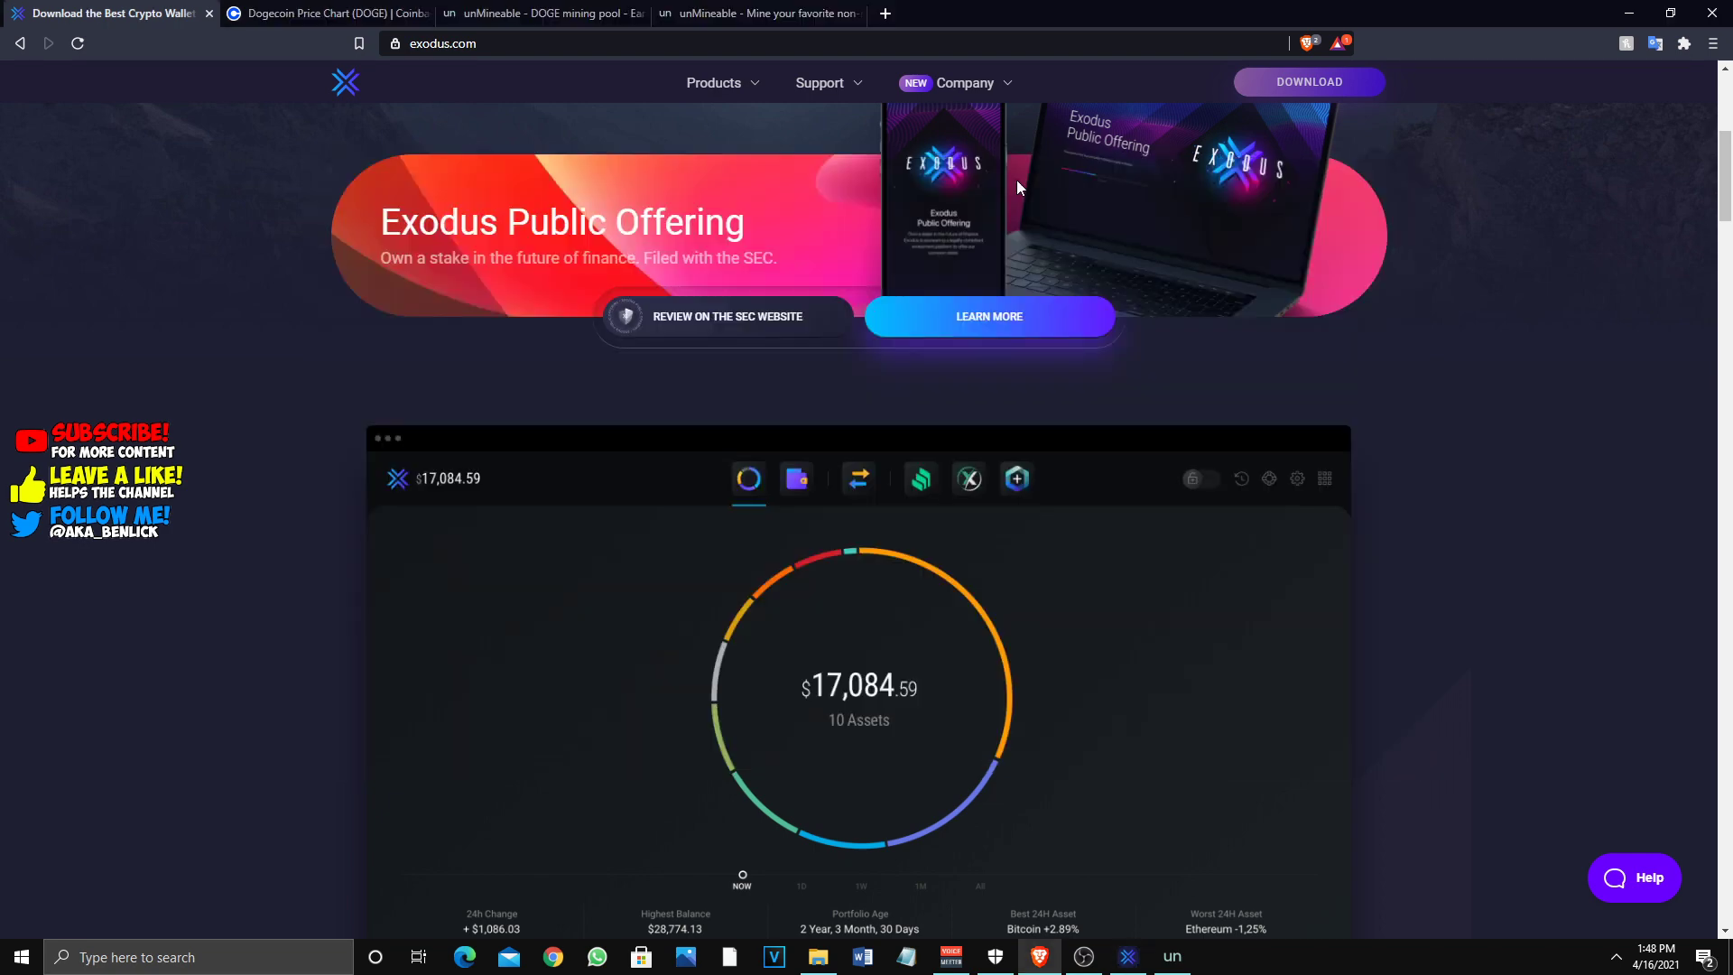
scroll(830, 370, "up", 5)
- Close the miner download tab and start mining Dogecoin to the wallet address
left_click(329, 12)
left_click(541, 13)
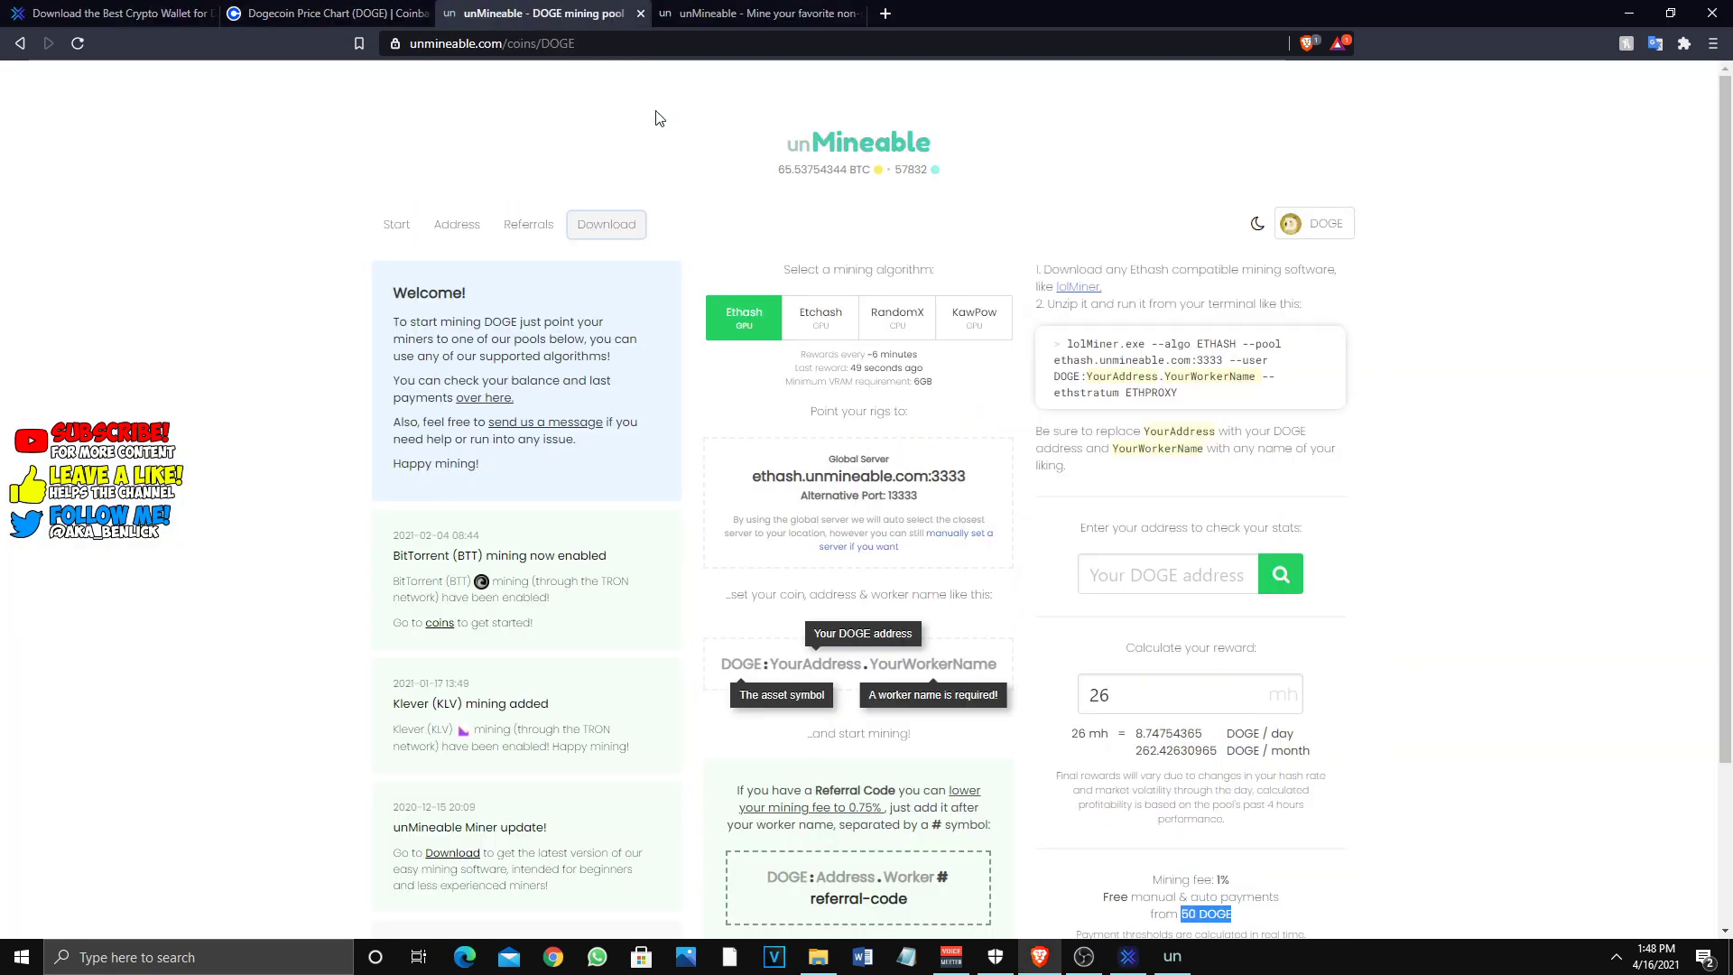
left_click(822, 22)
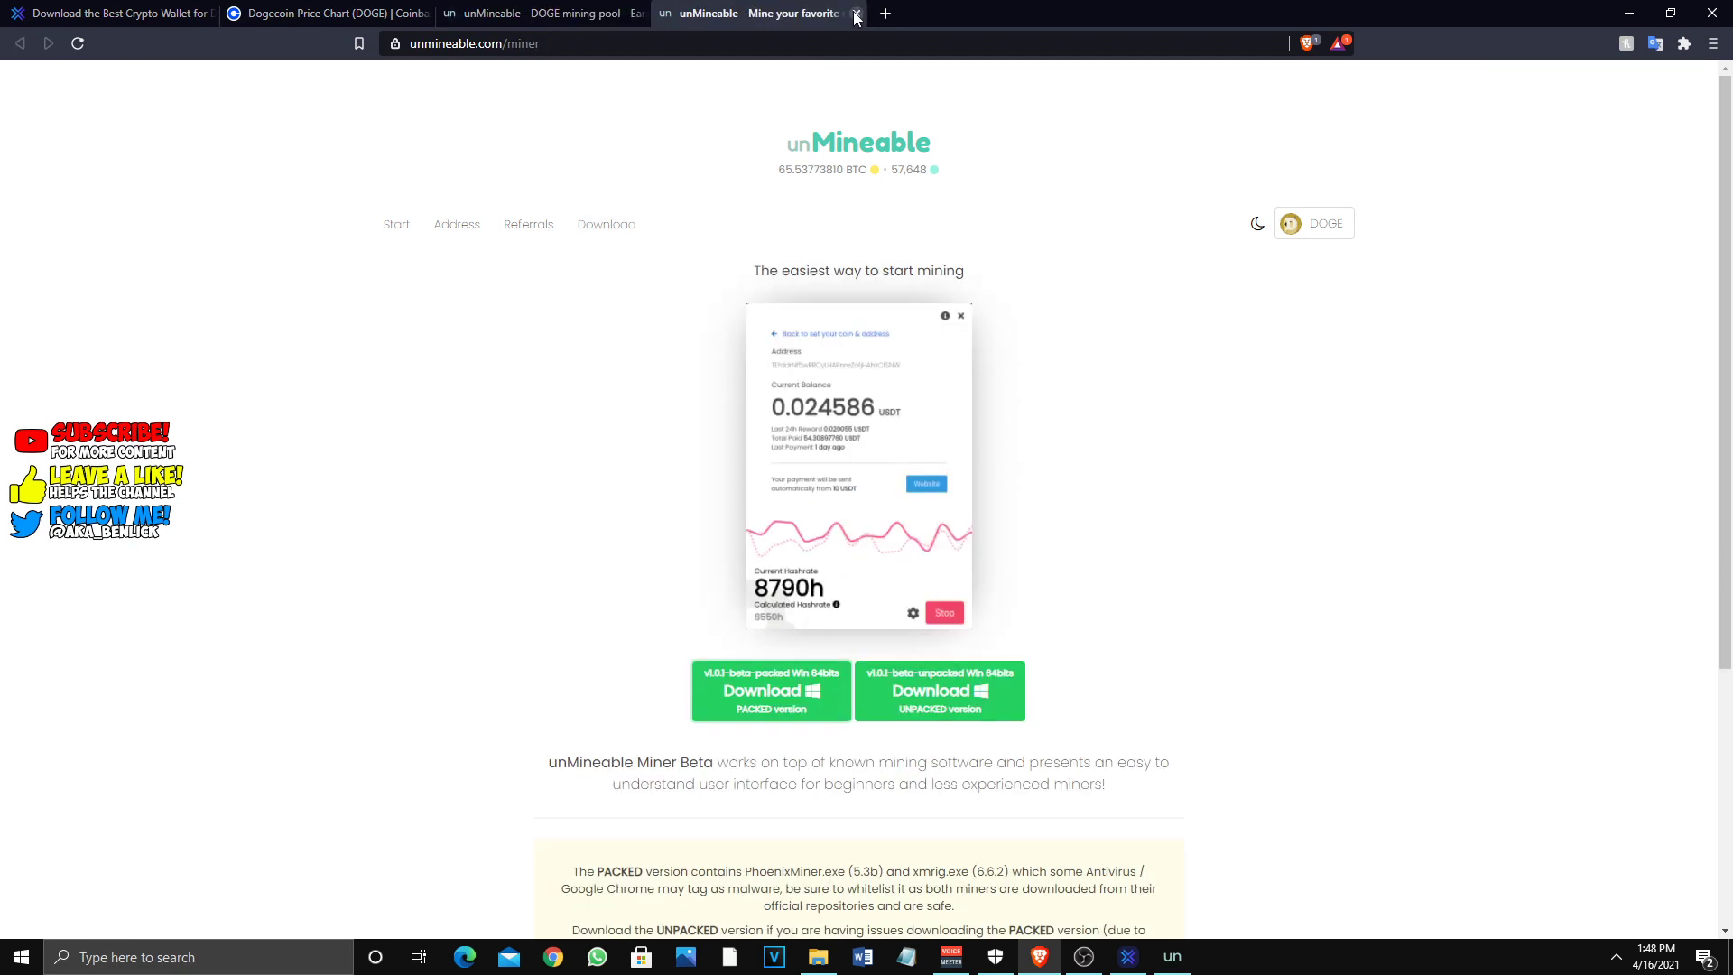
key("ctrl+w")
left_click(1172, 956)
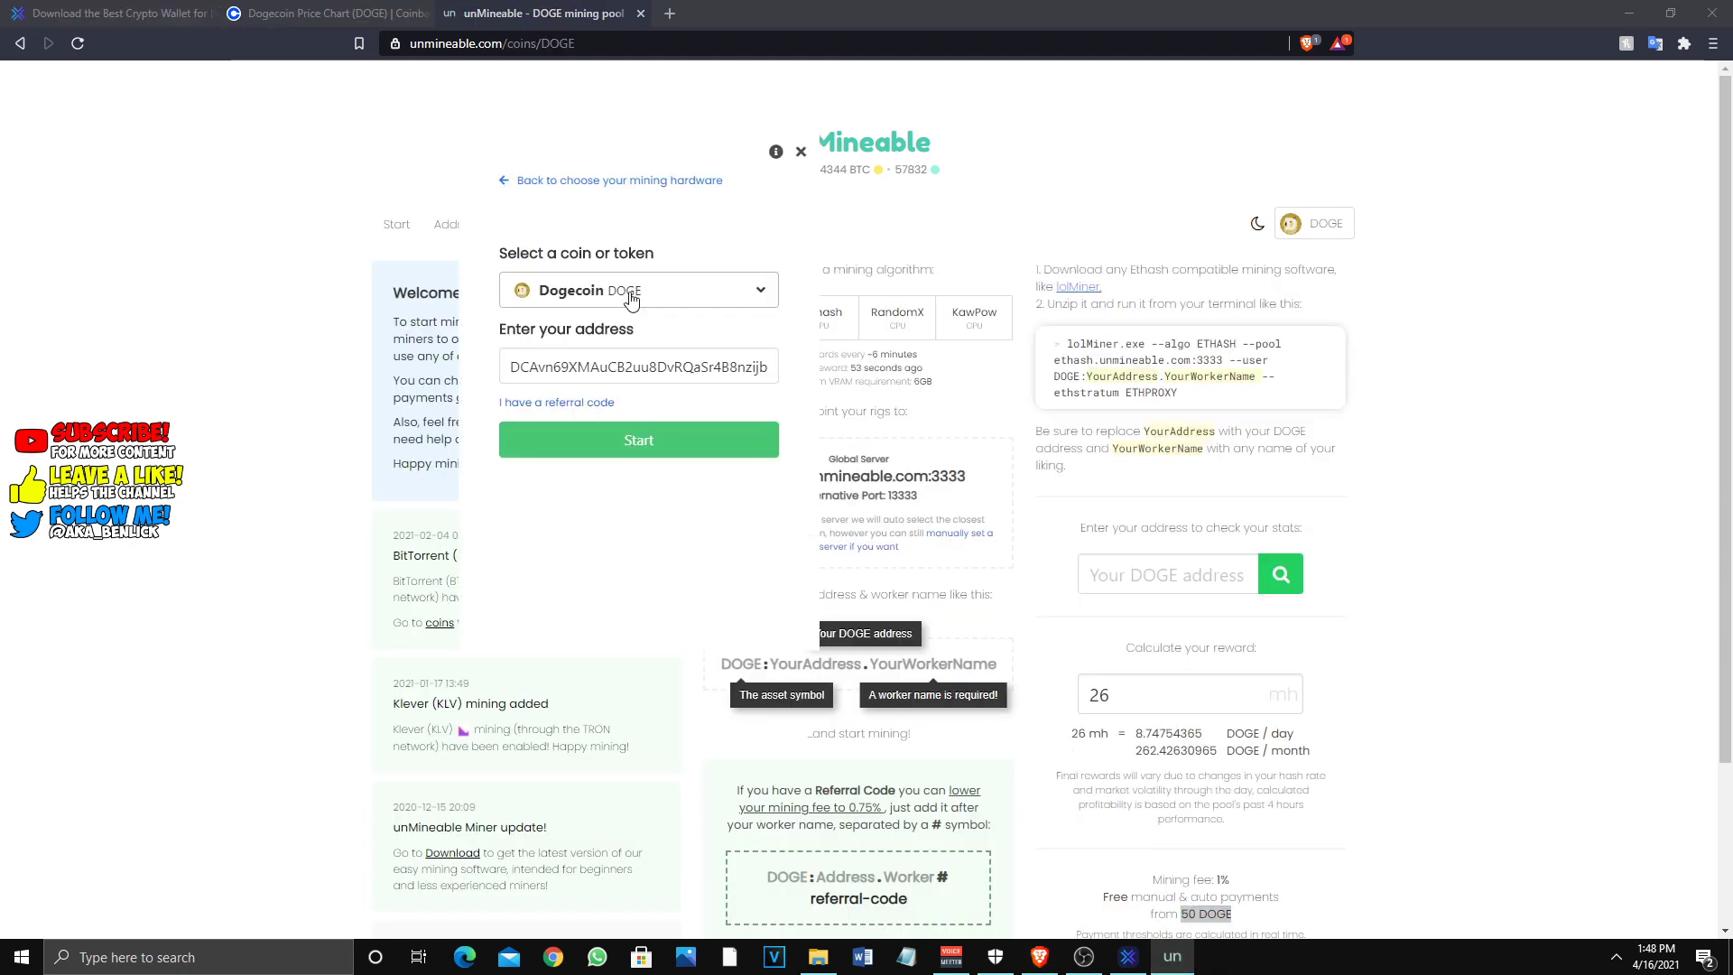
left_click(655, 438)
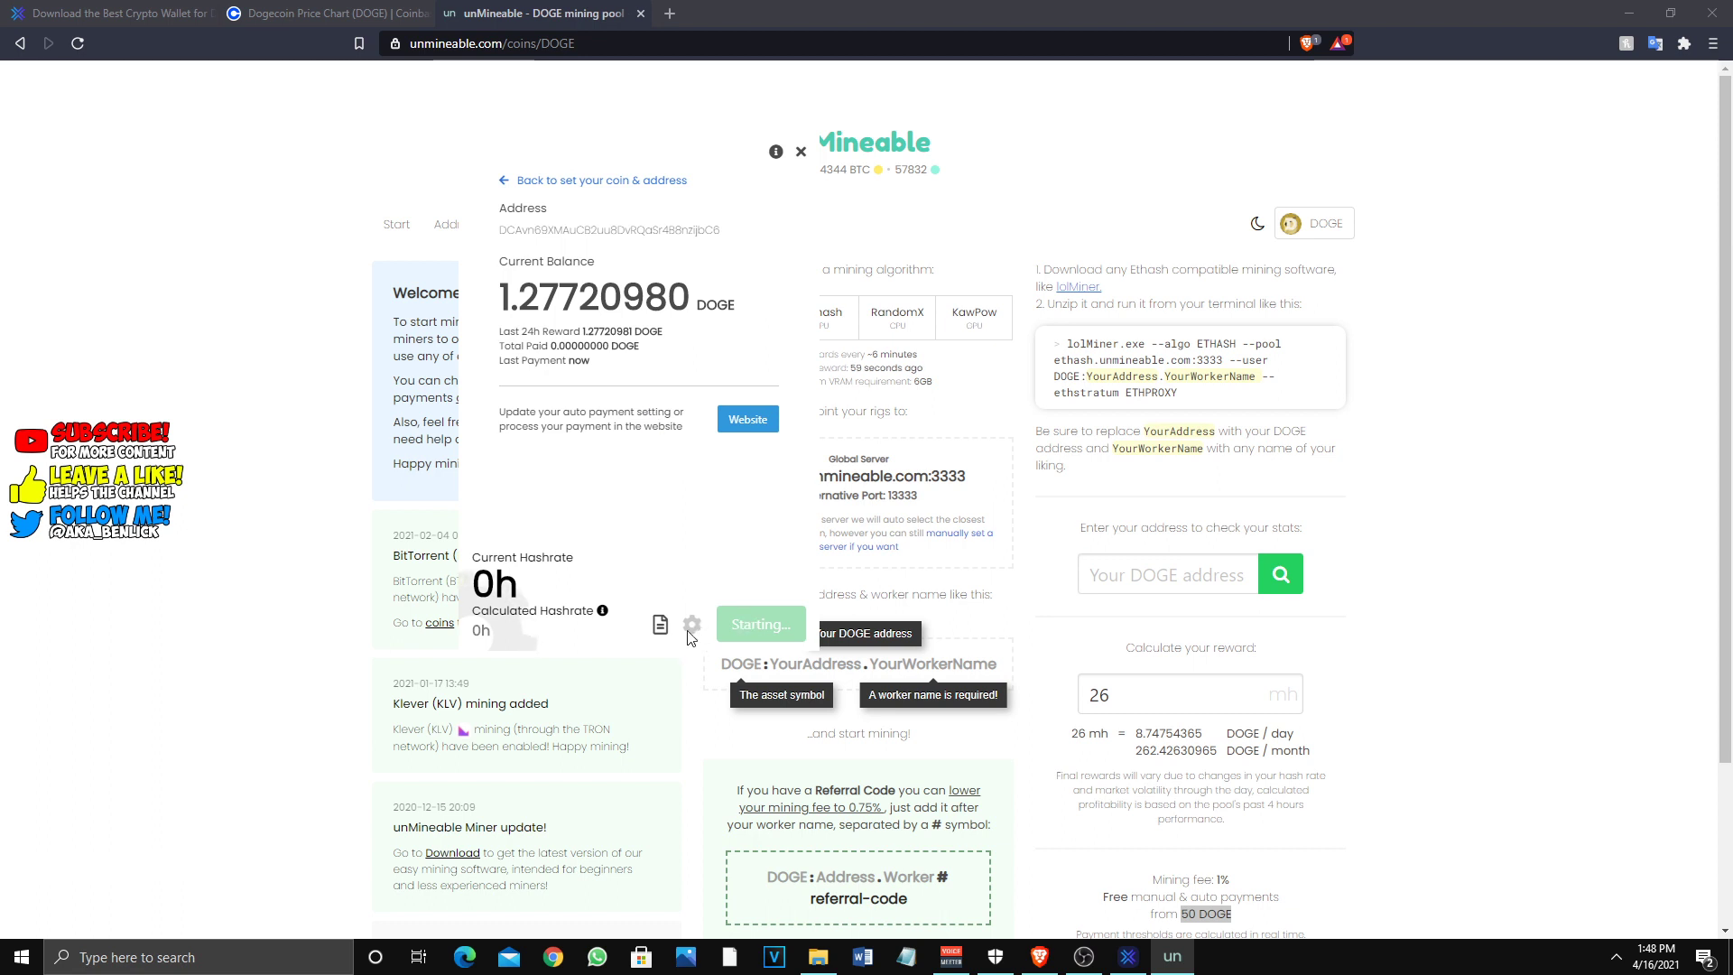
- Set mining intensity to Low and save and restart the miner
left_click(721, 625)
left_click(547, 218)
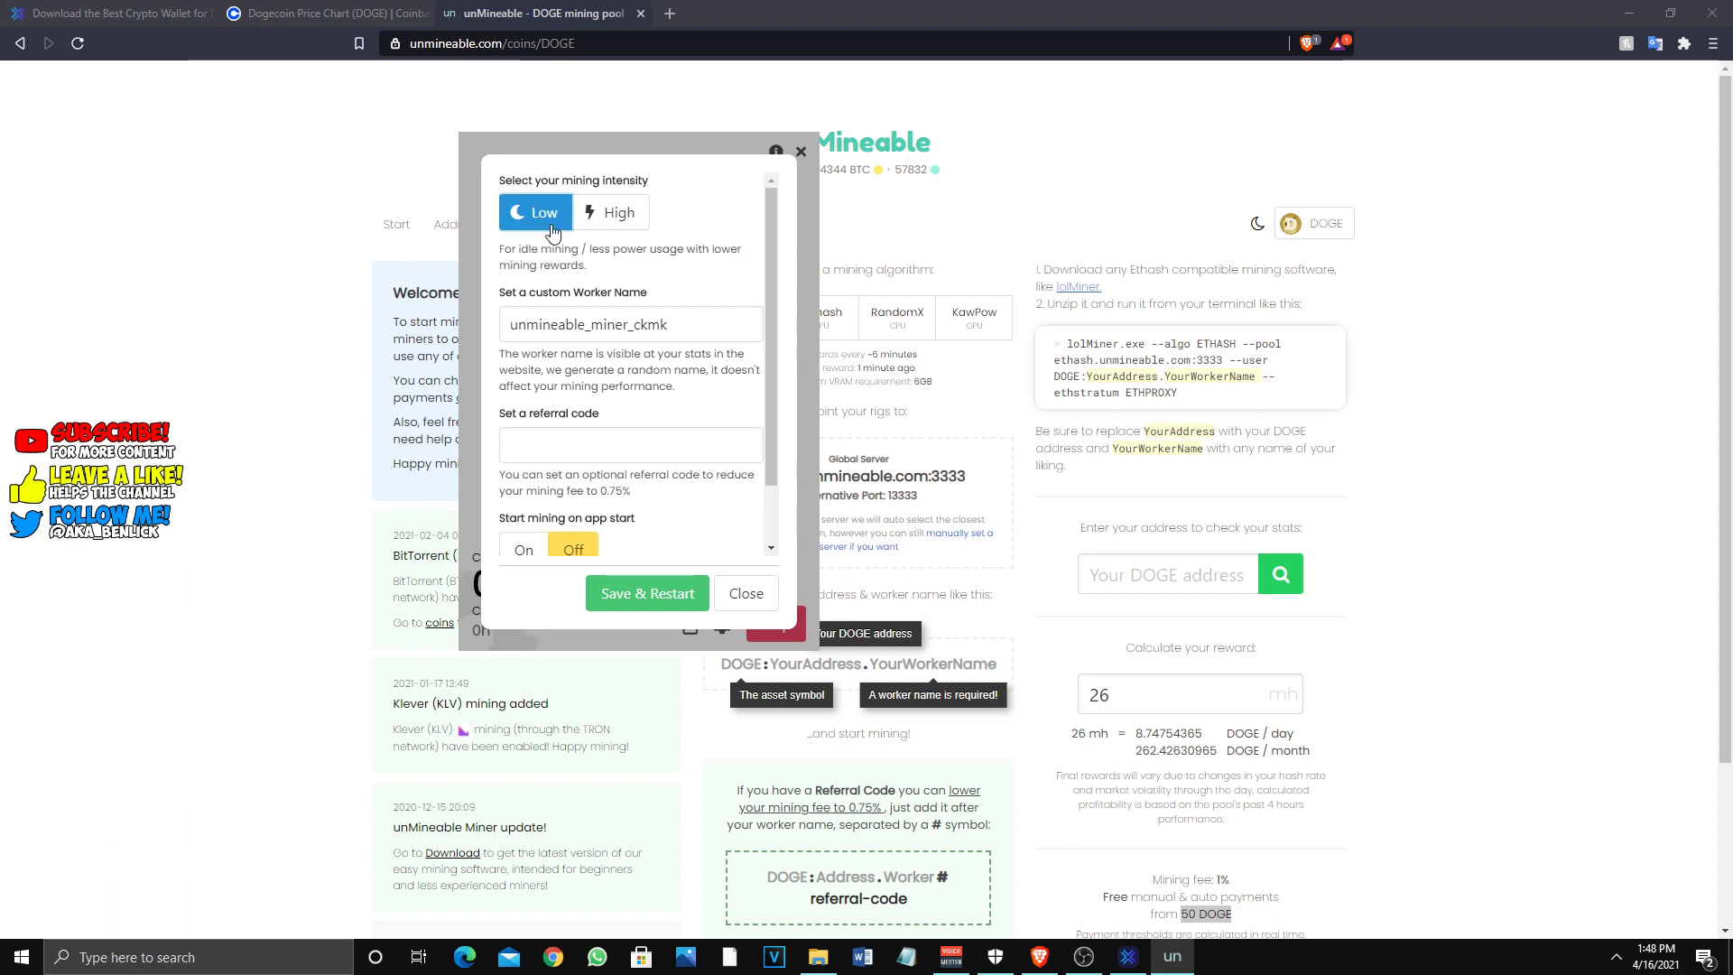
scroll(673, 596, "down", 1)
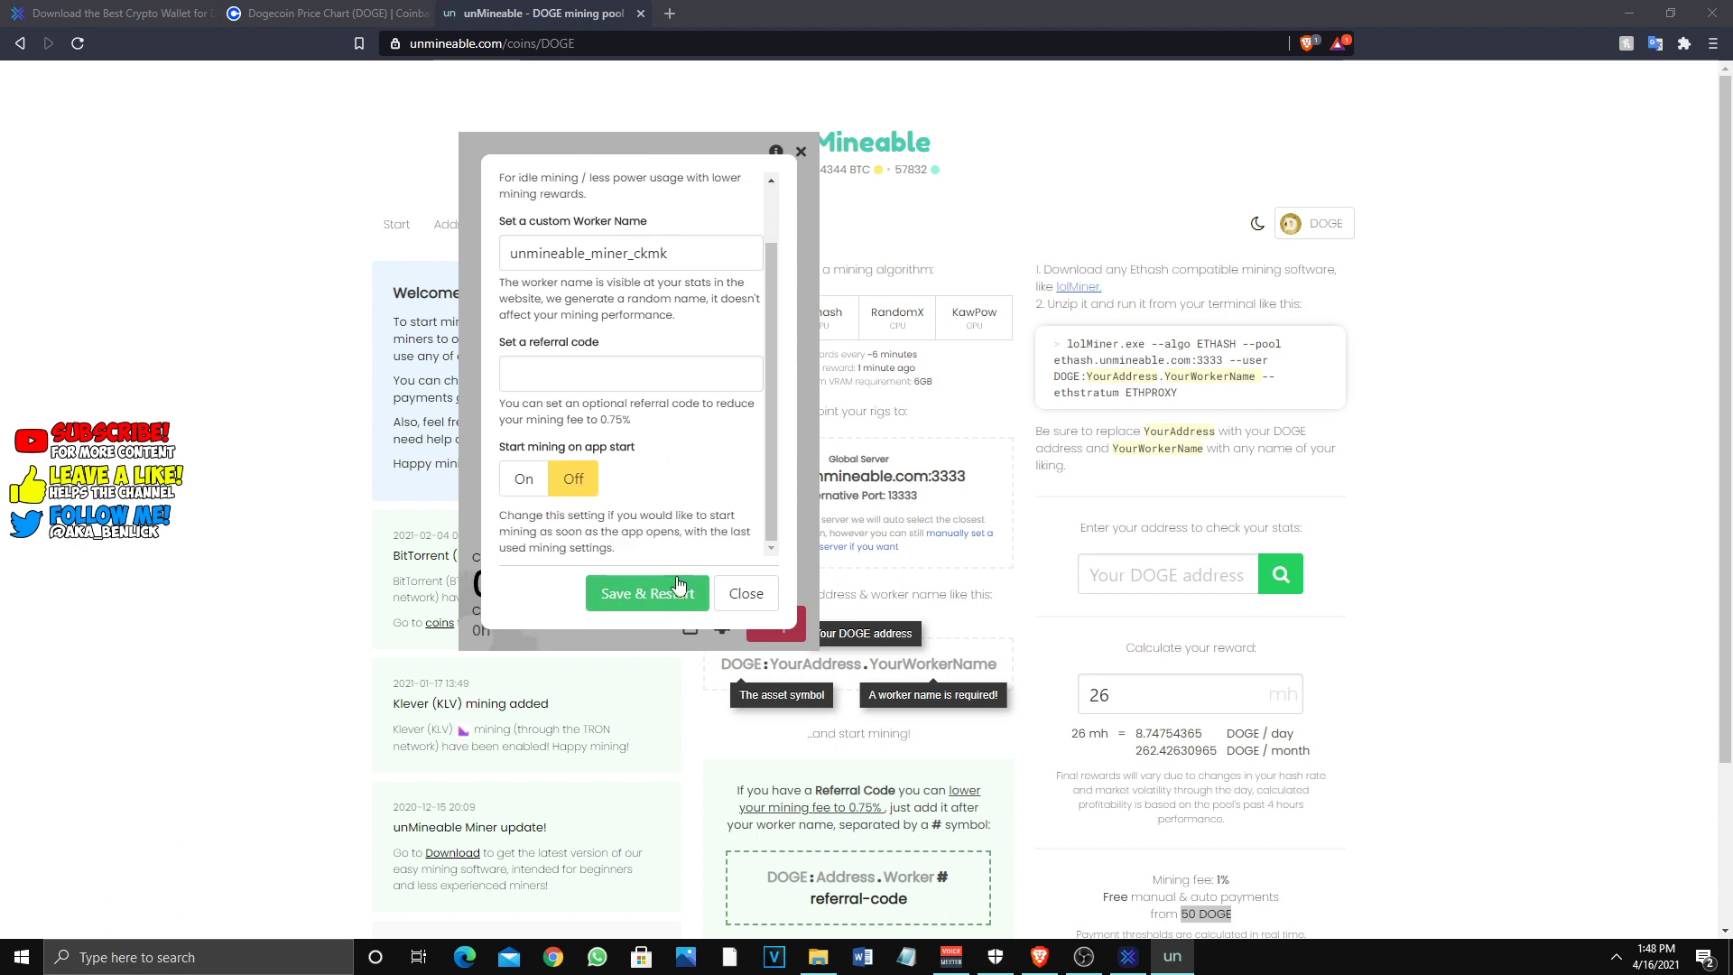
left_click(675, 593)
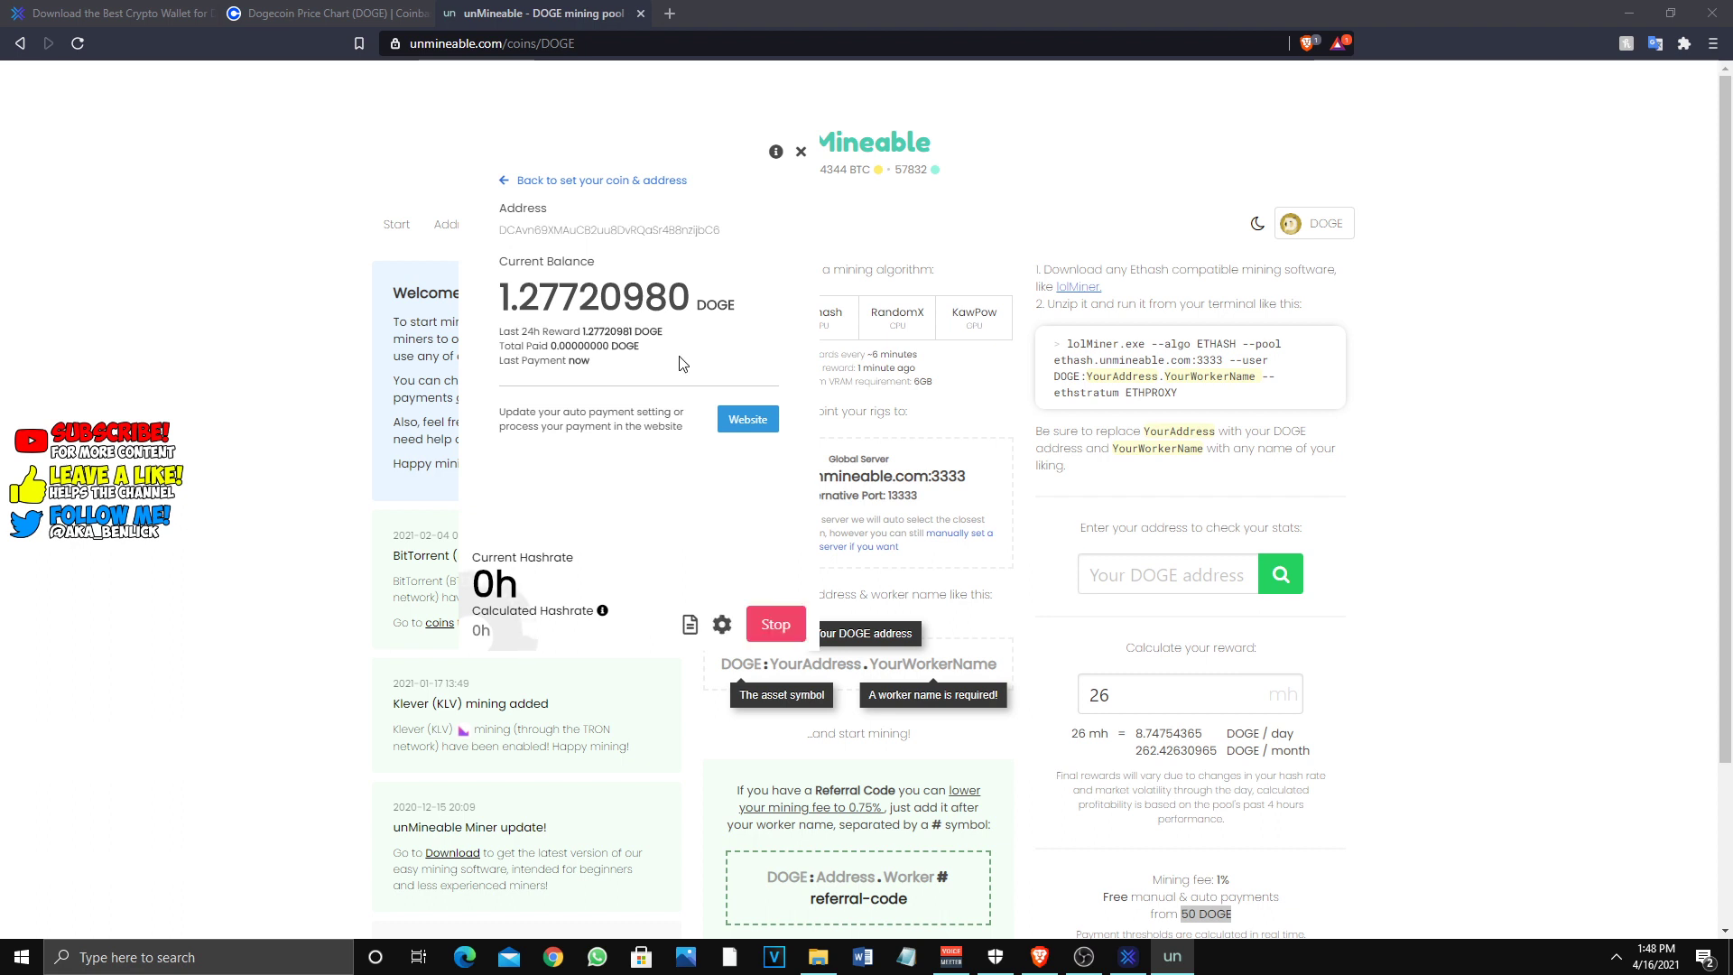
- Review the miner settings without changes and check the roughly 362 h hashrate
left_click(723, 624)
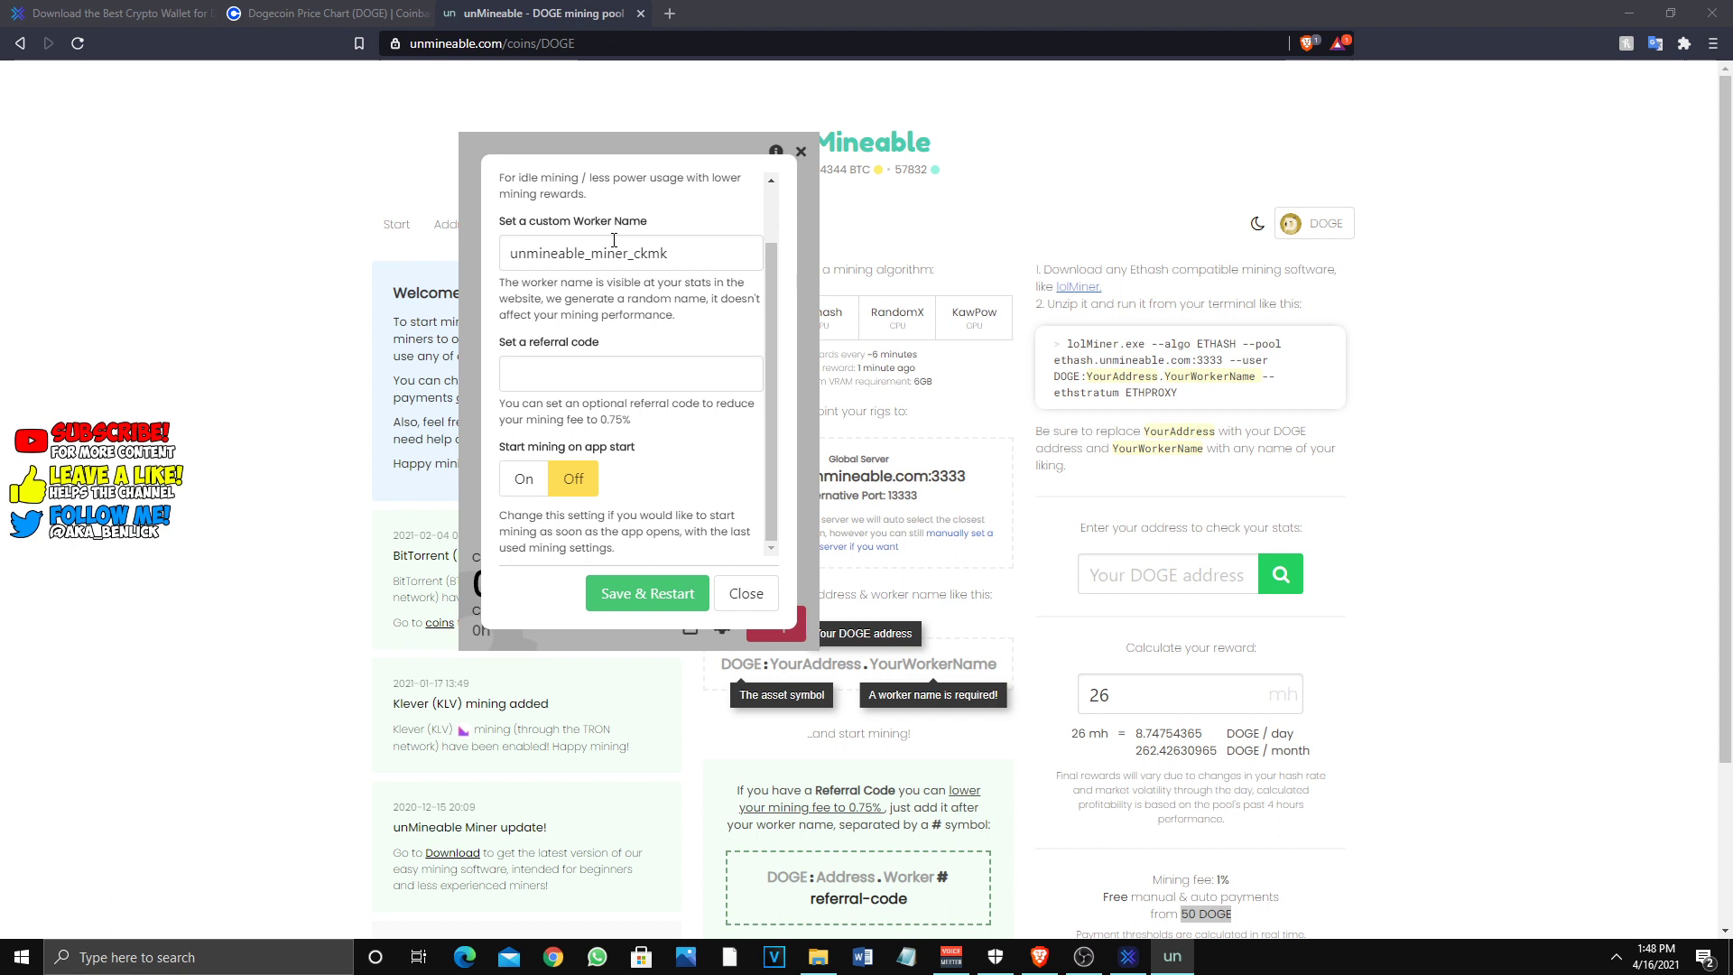
scroll(582, 244, "up", 1)
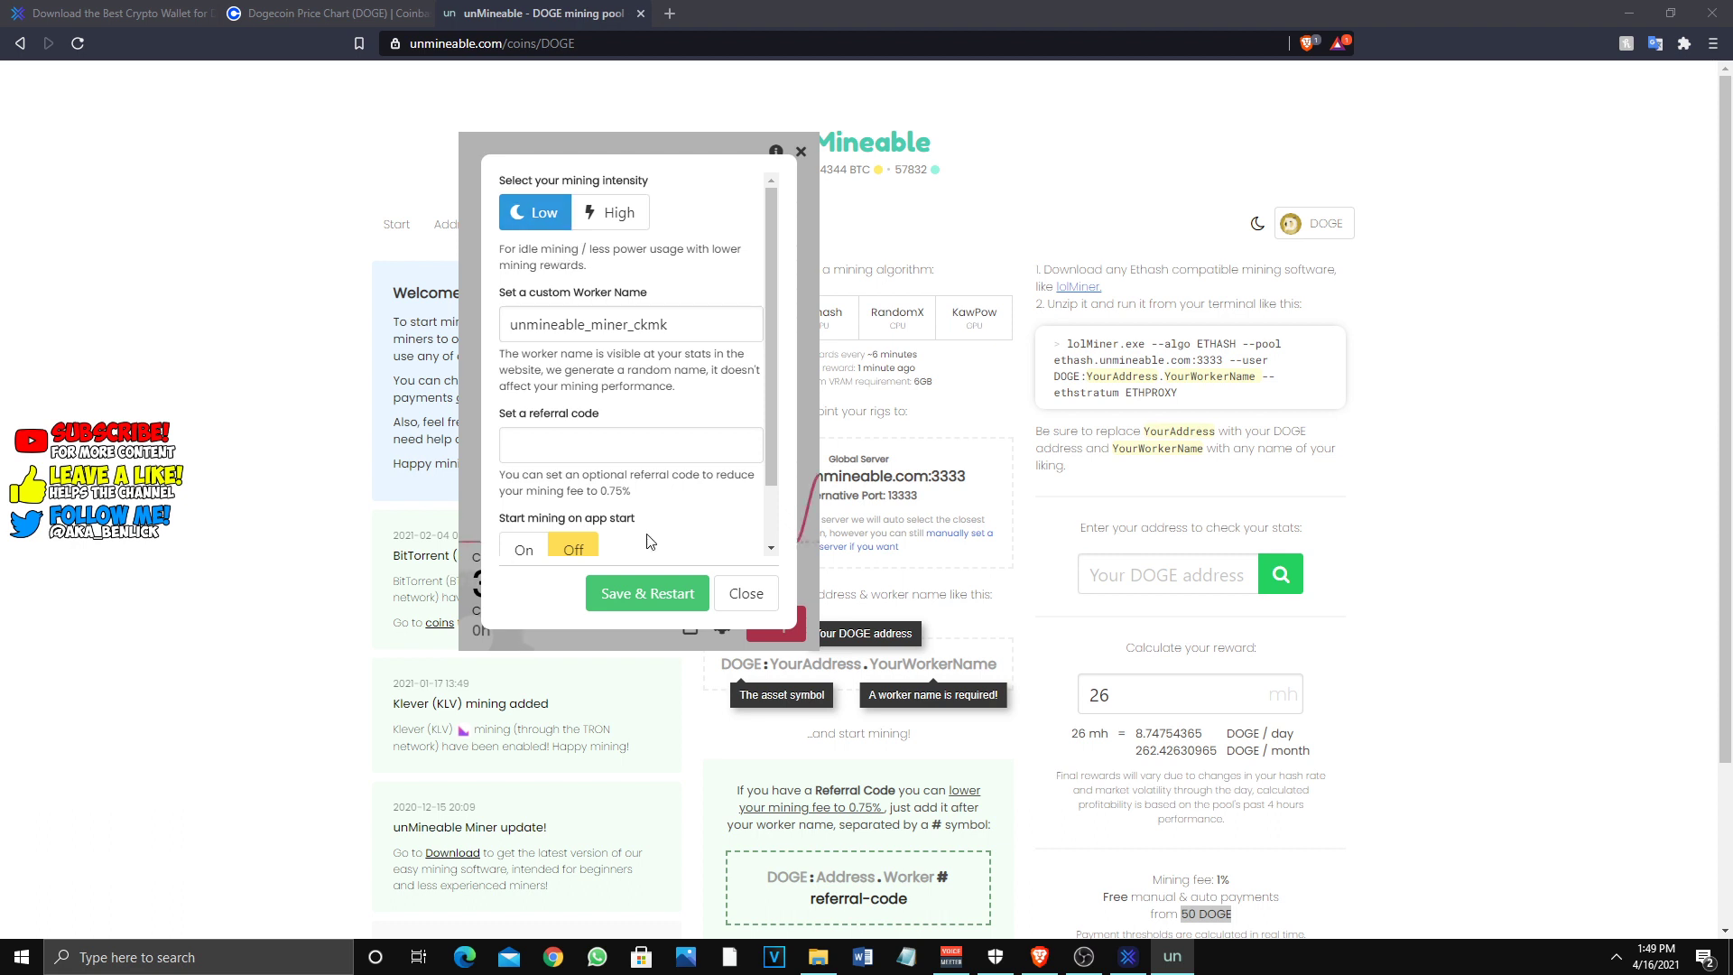
scroll(668, 541, "down", 1)
left_click(734, 600)
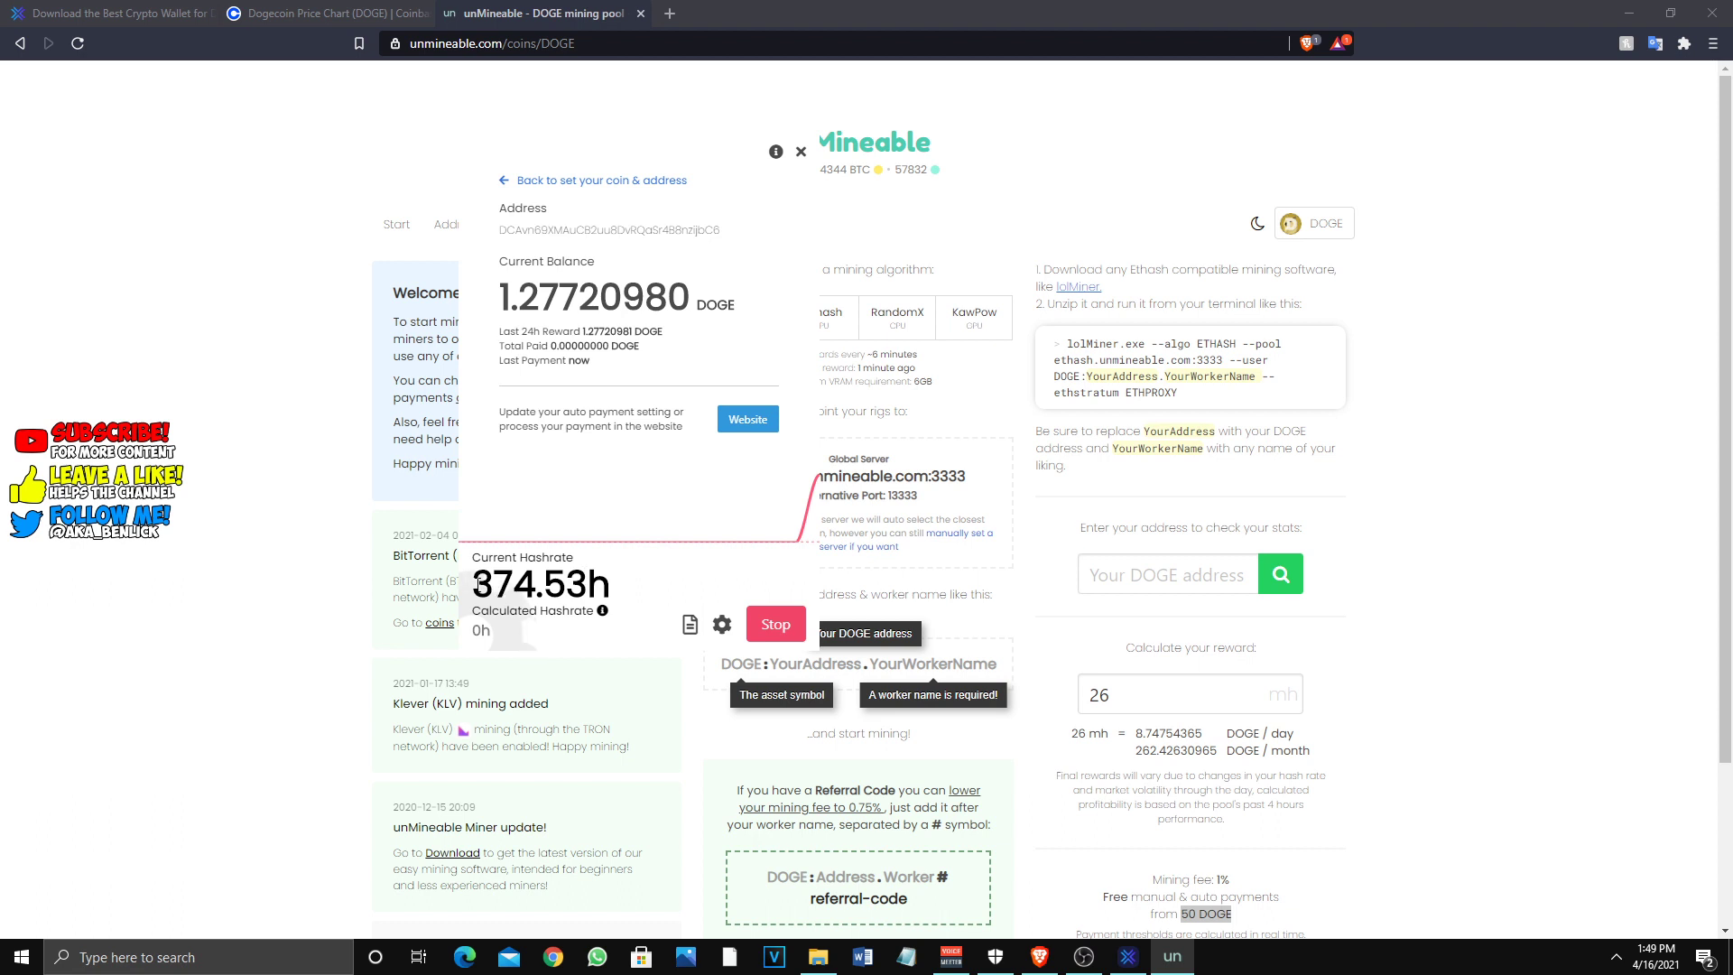
triple_click(660, 601)
left_click(632, 588)
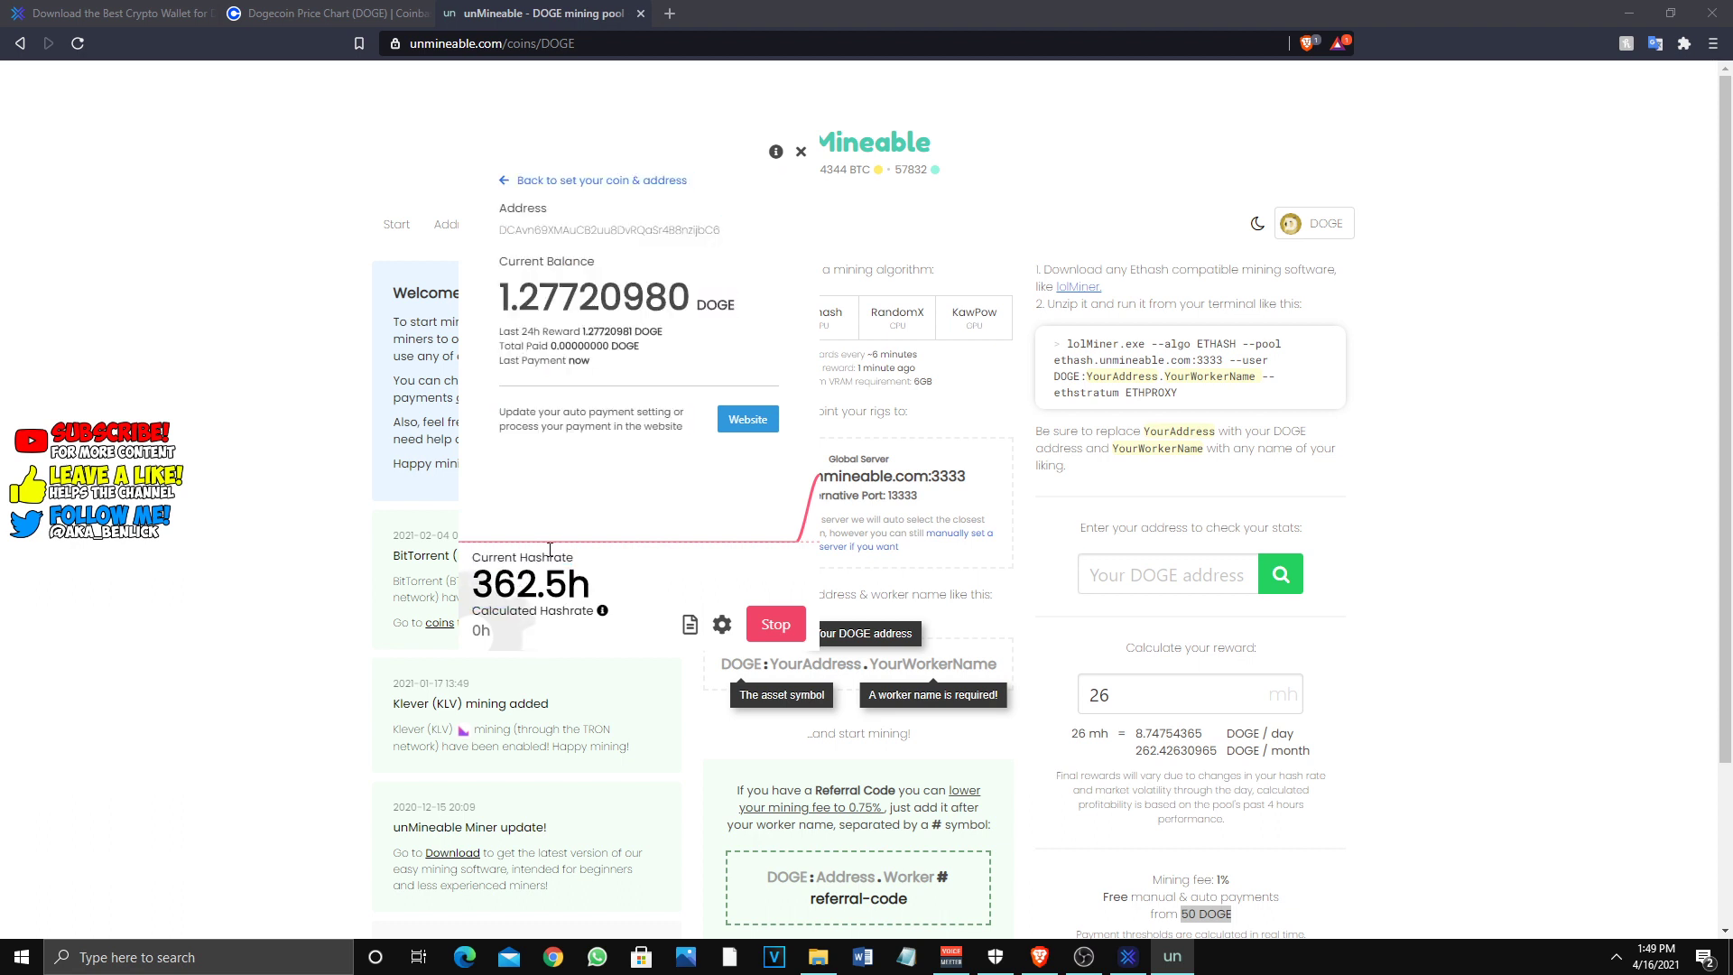
- Show RandomX instructions on the DOGE pool page, focus the reward calculator, and return to the miner
left_click(949, 360)
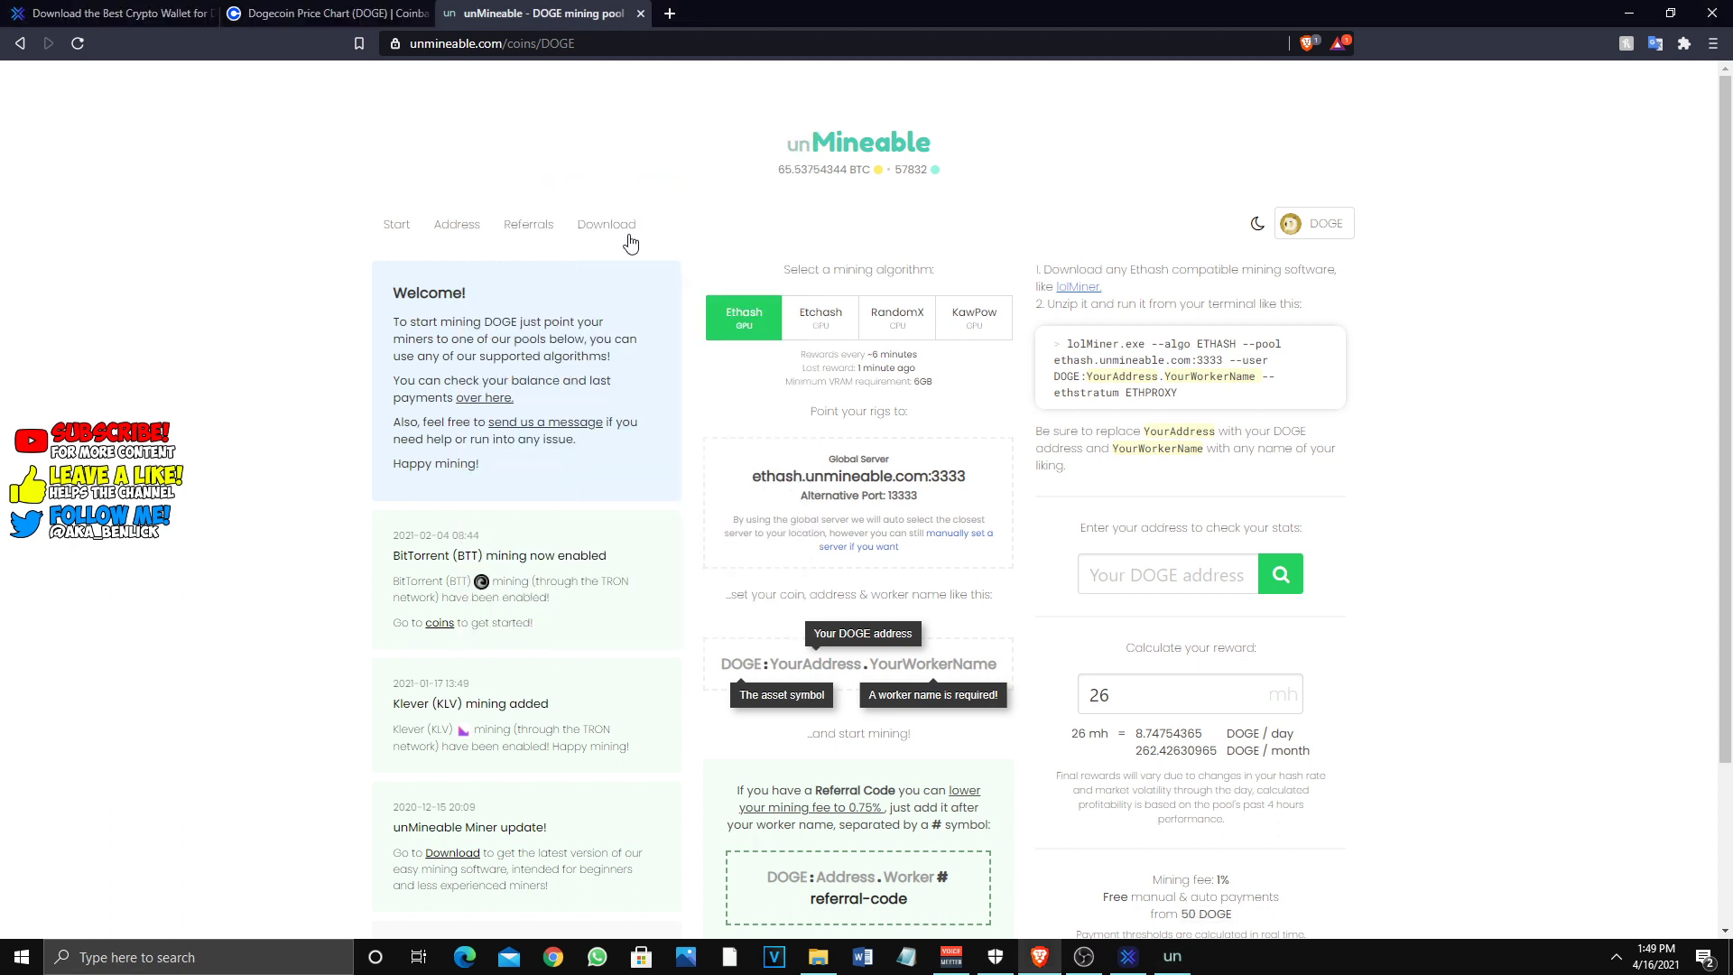
left_click(899, 320)
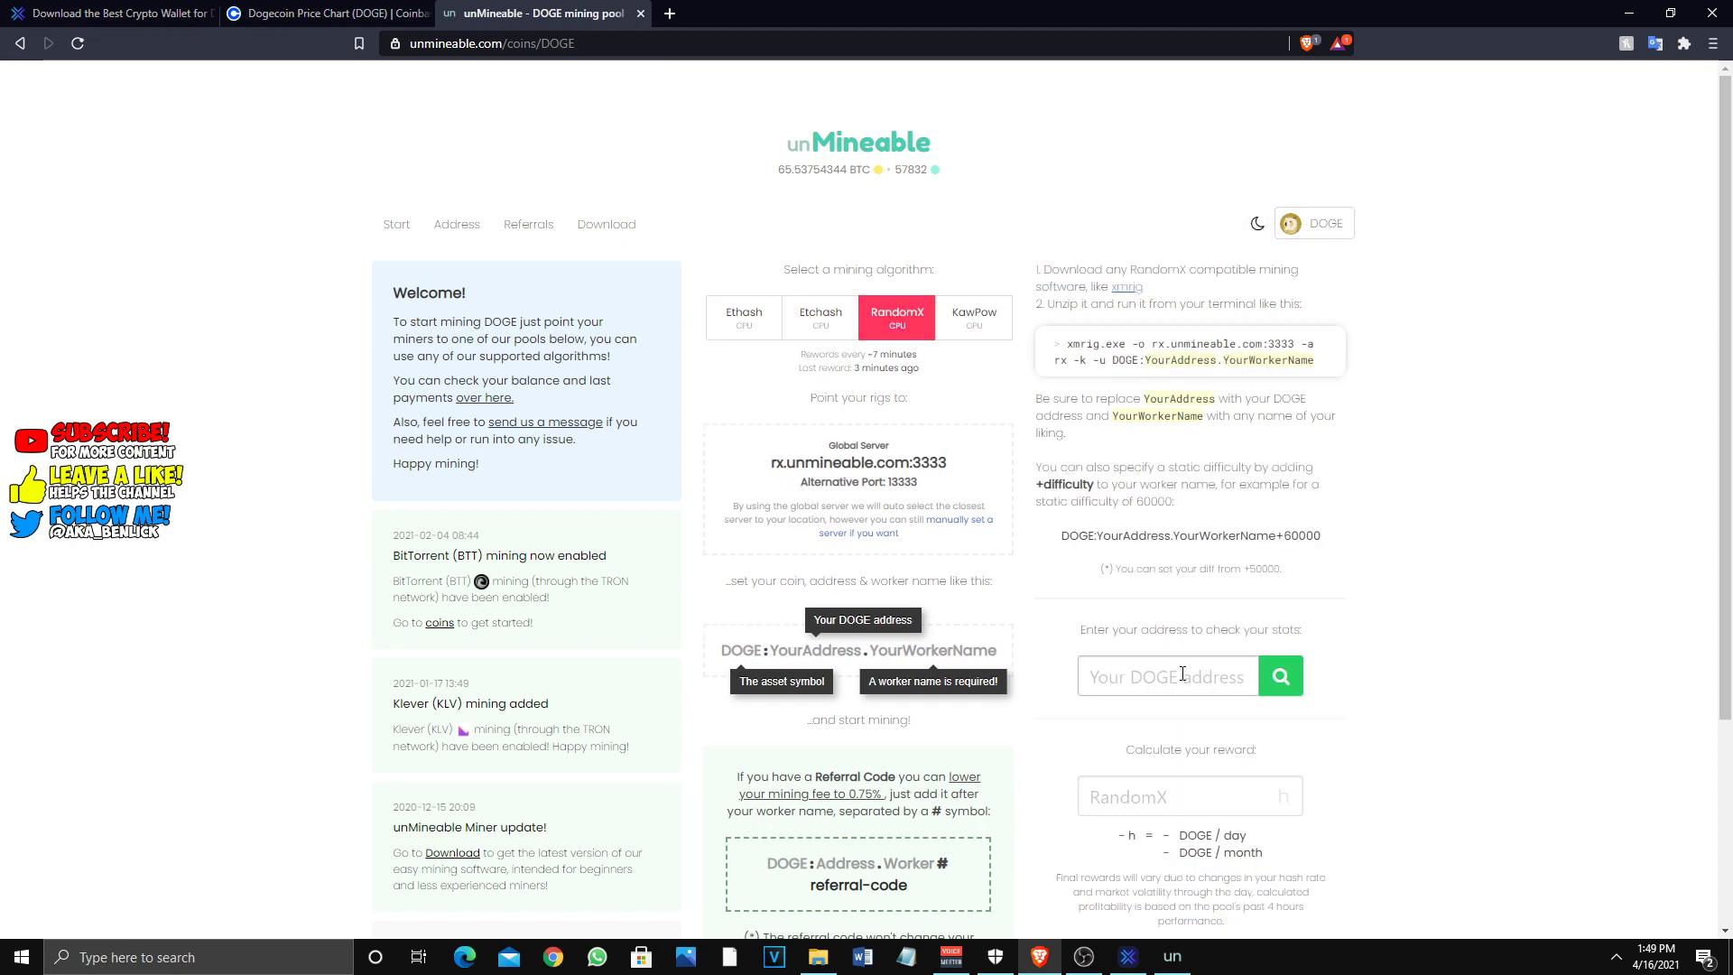
scroll(1183, 672, "down", 2)
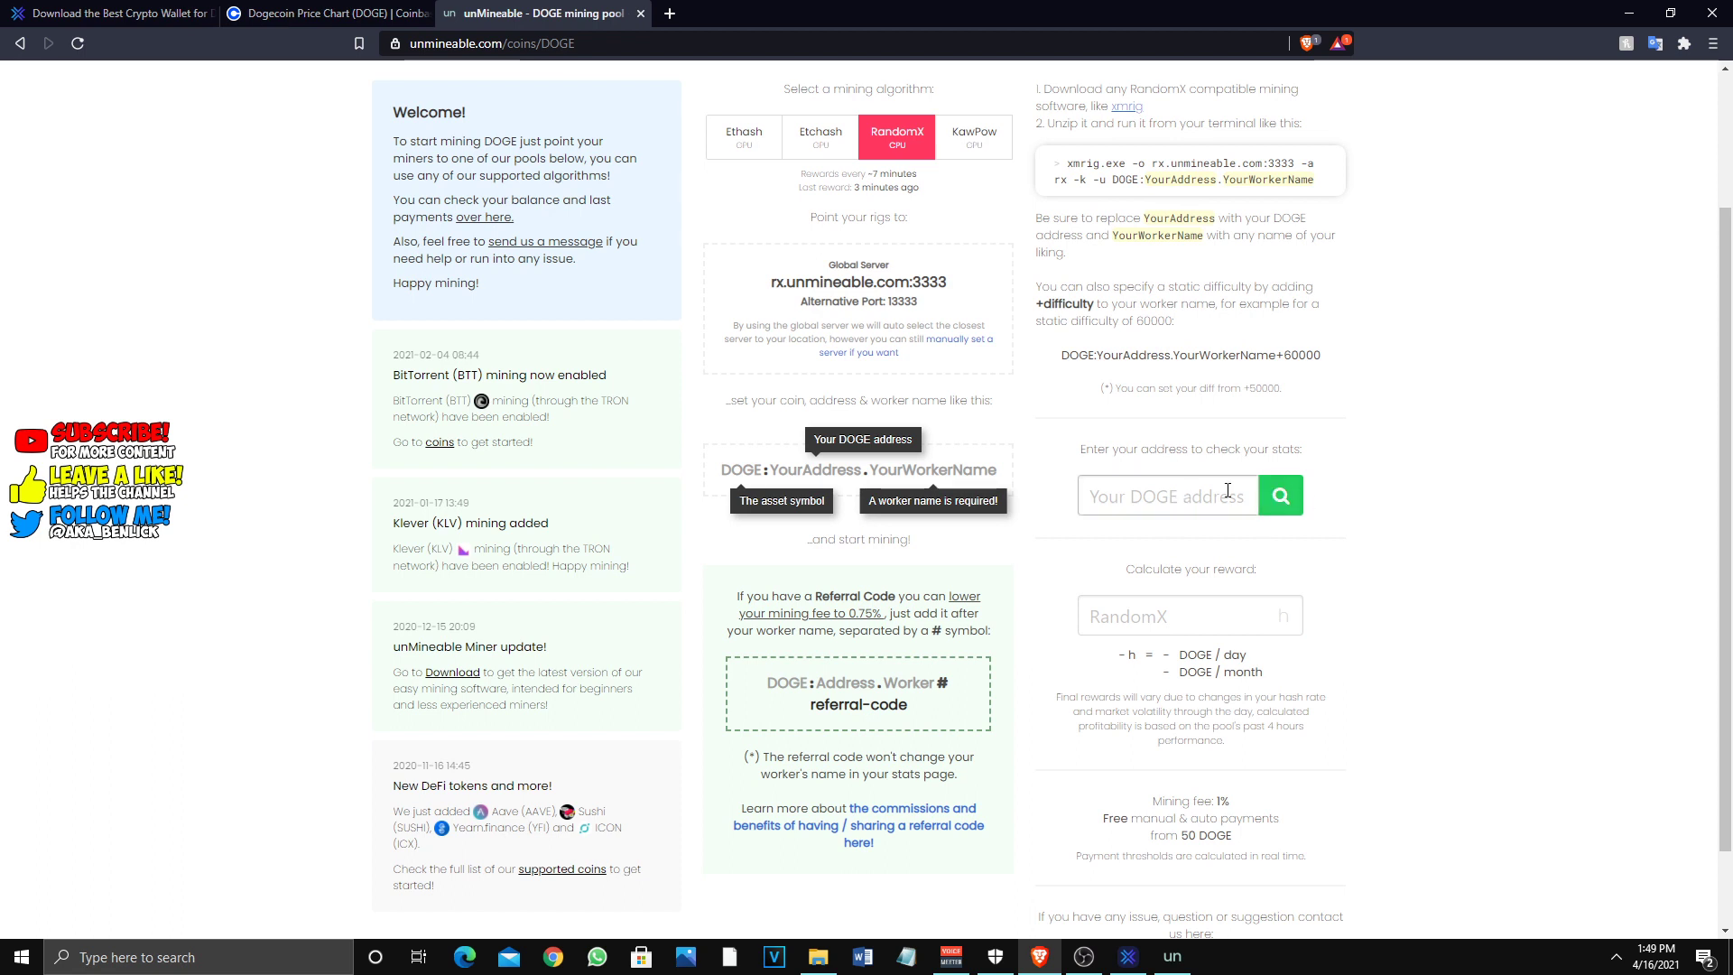
left_click(1197, 608)
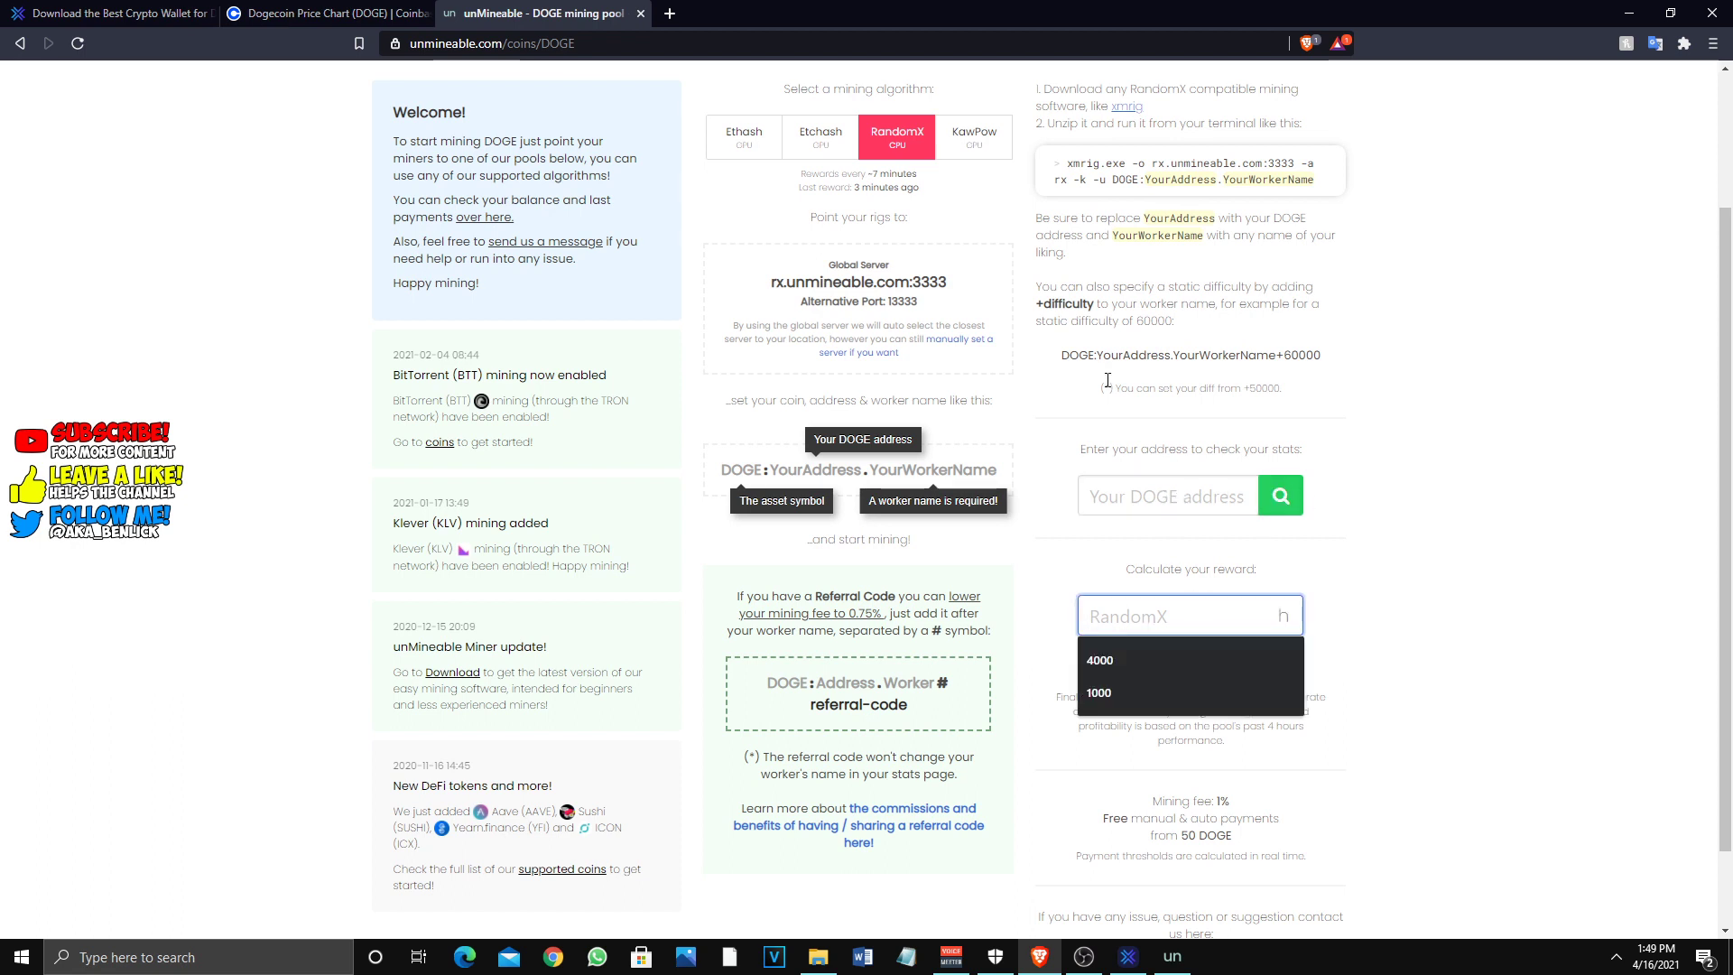
left_click(1172, 955)
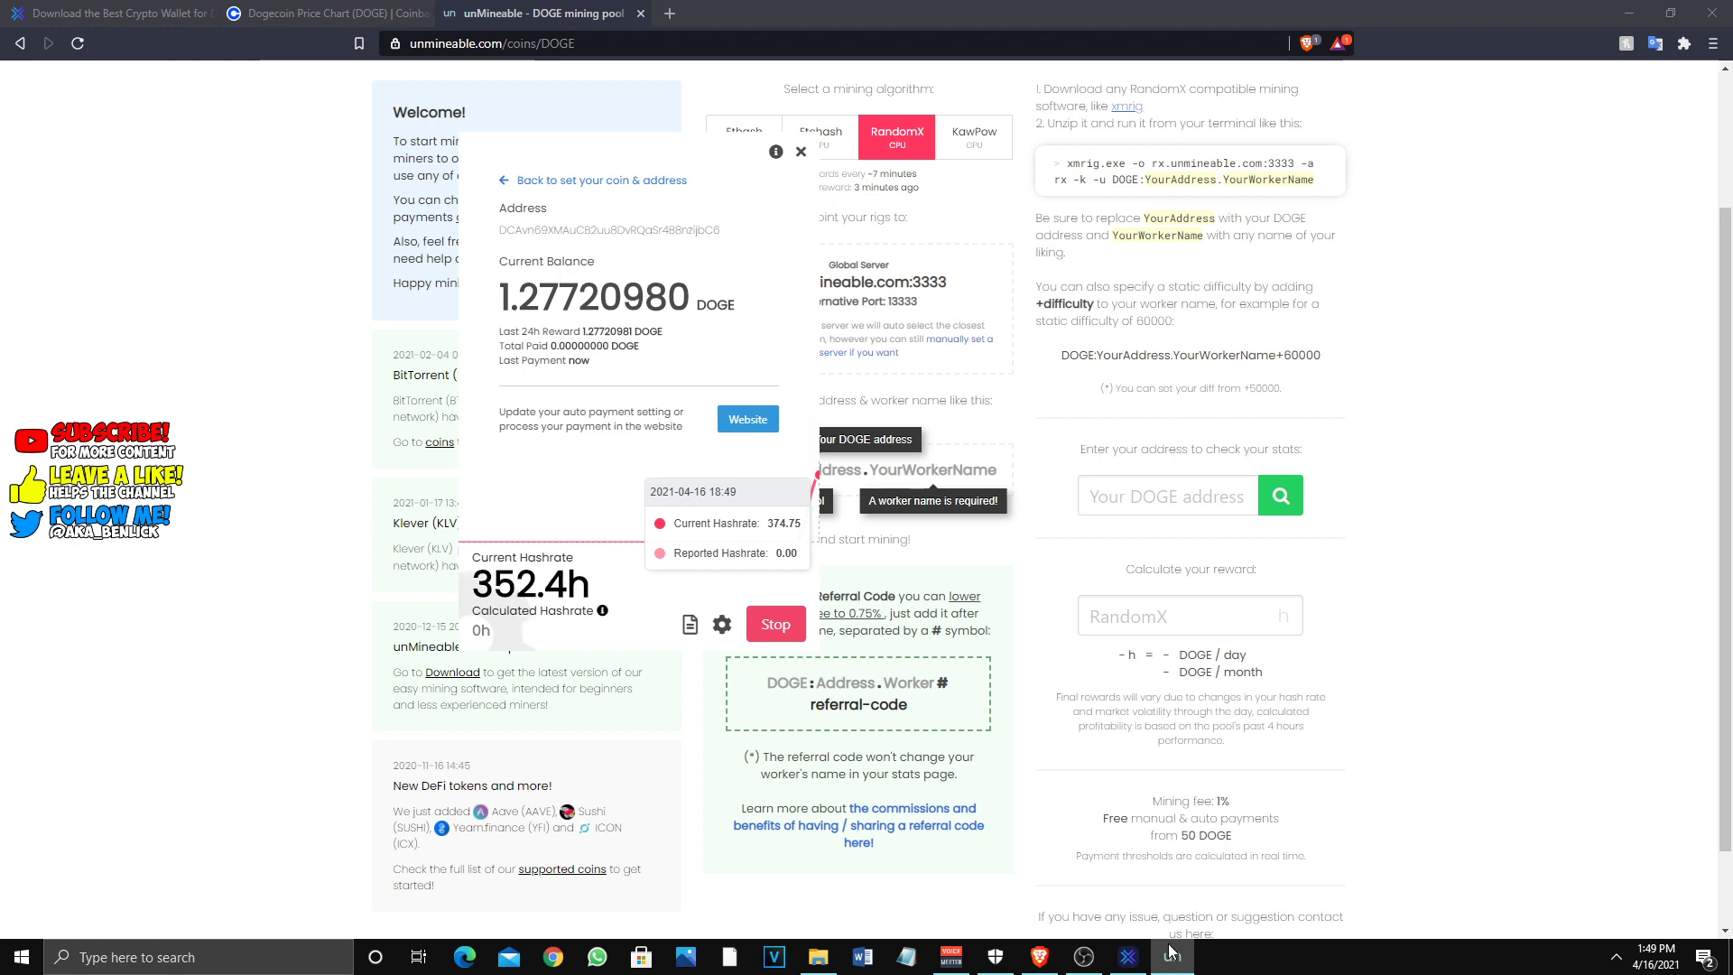
- Enter 350 h in the reward calculator, note 0.0928346 DOGE per day, and return to the miner
left_click(1172, 955)
left_click(1173, 619)
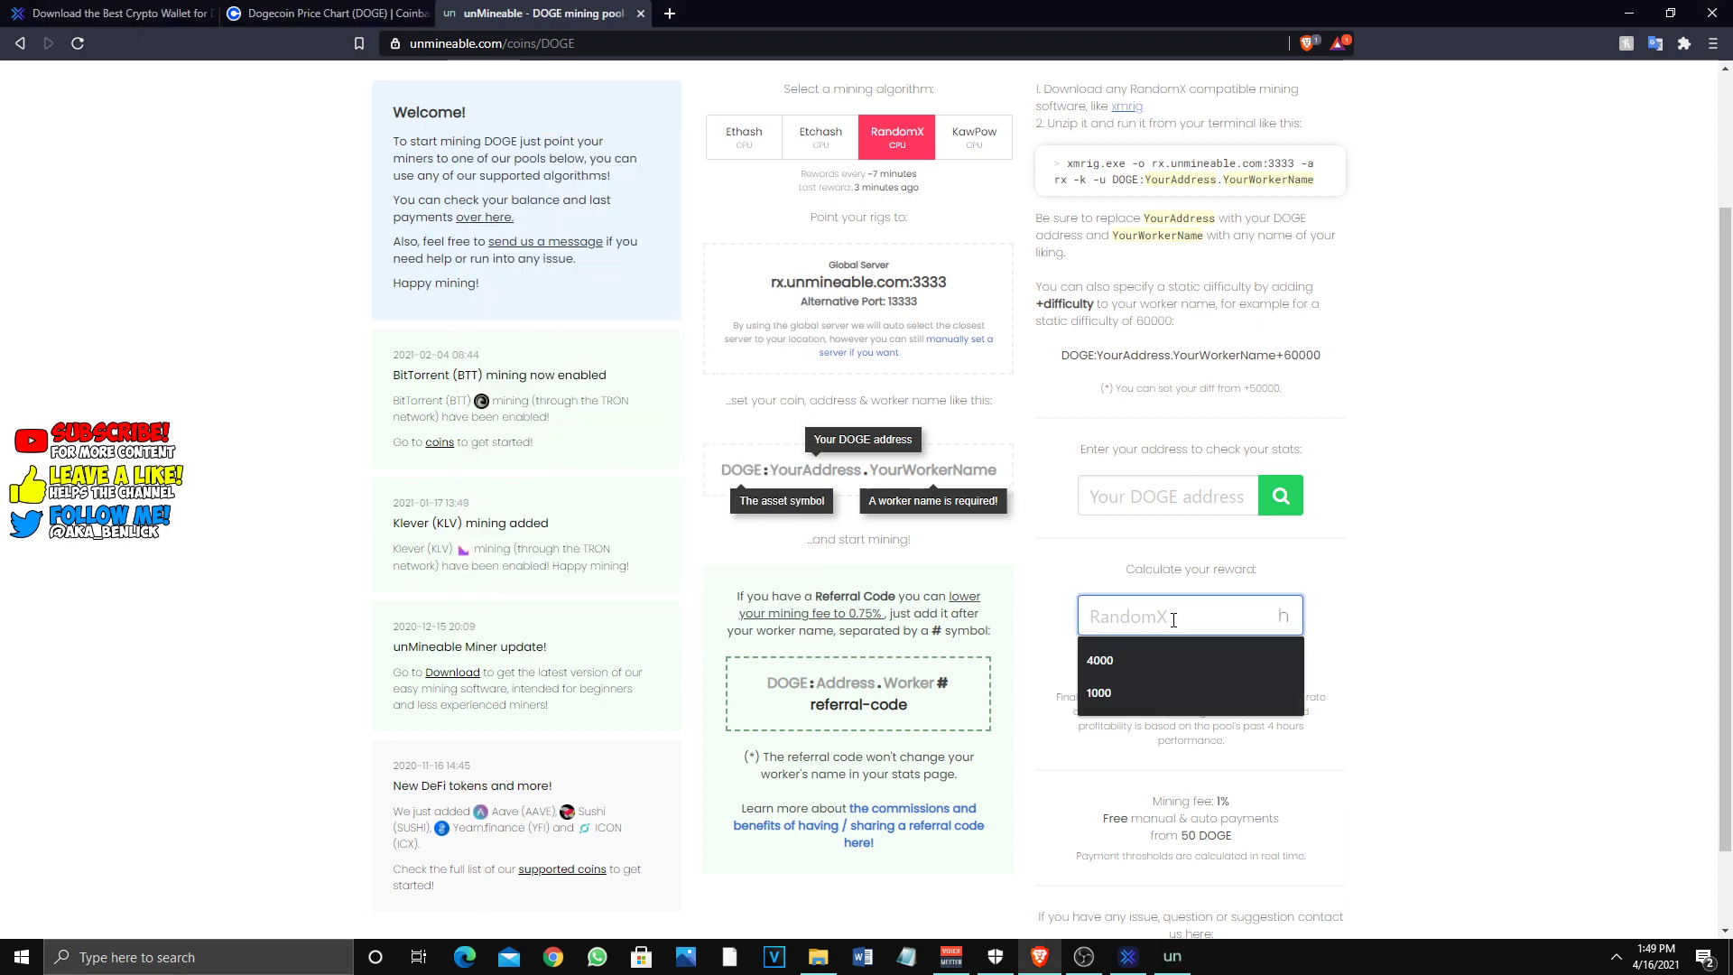
type("350")
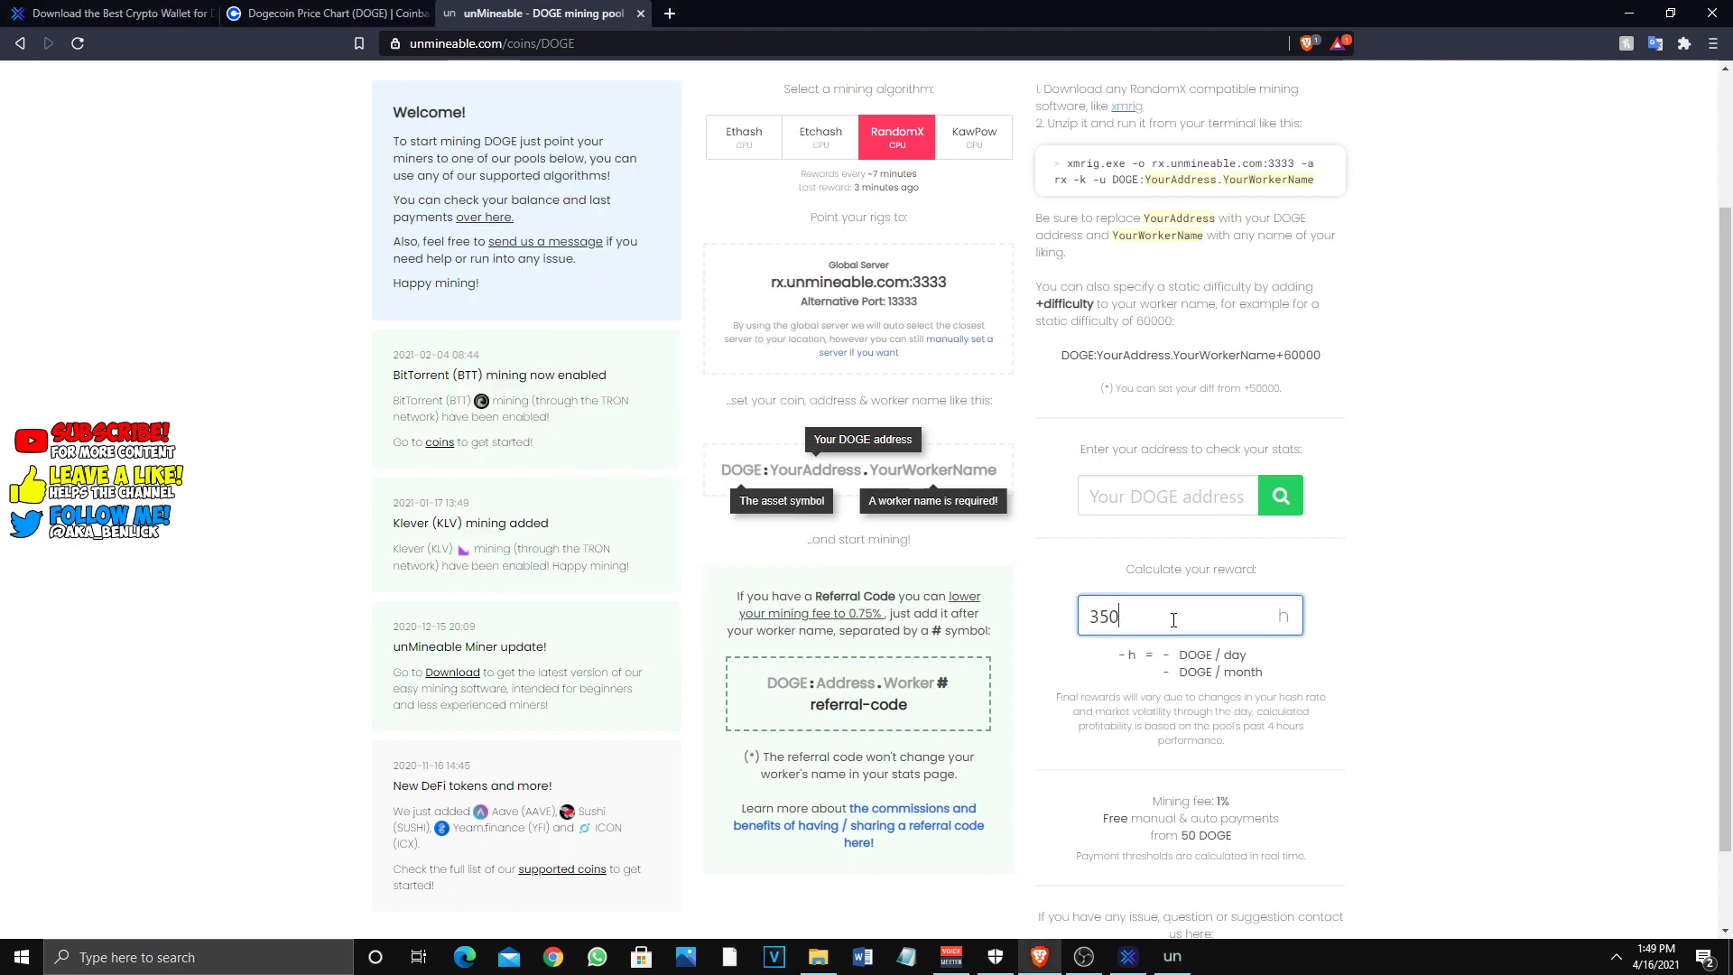
left_click(1174, 653)
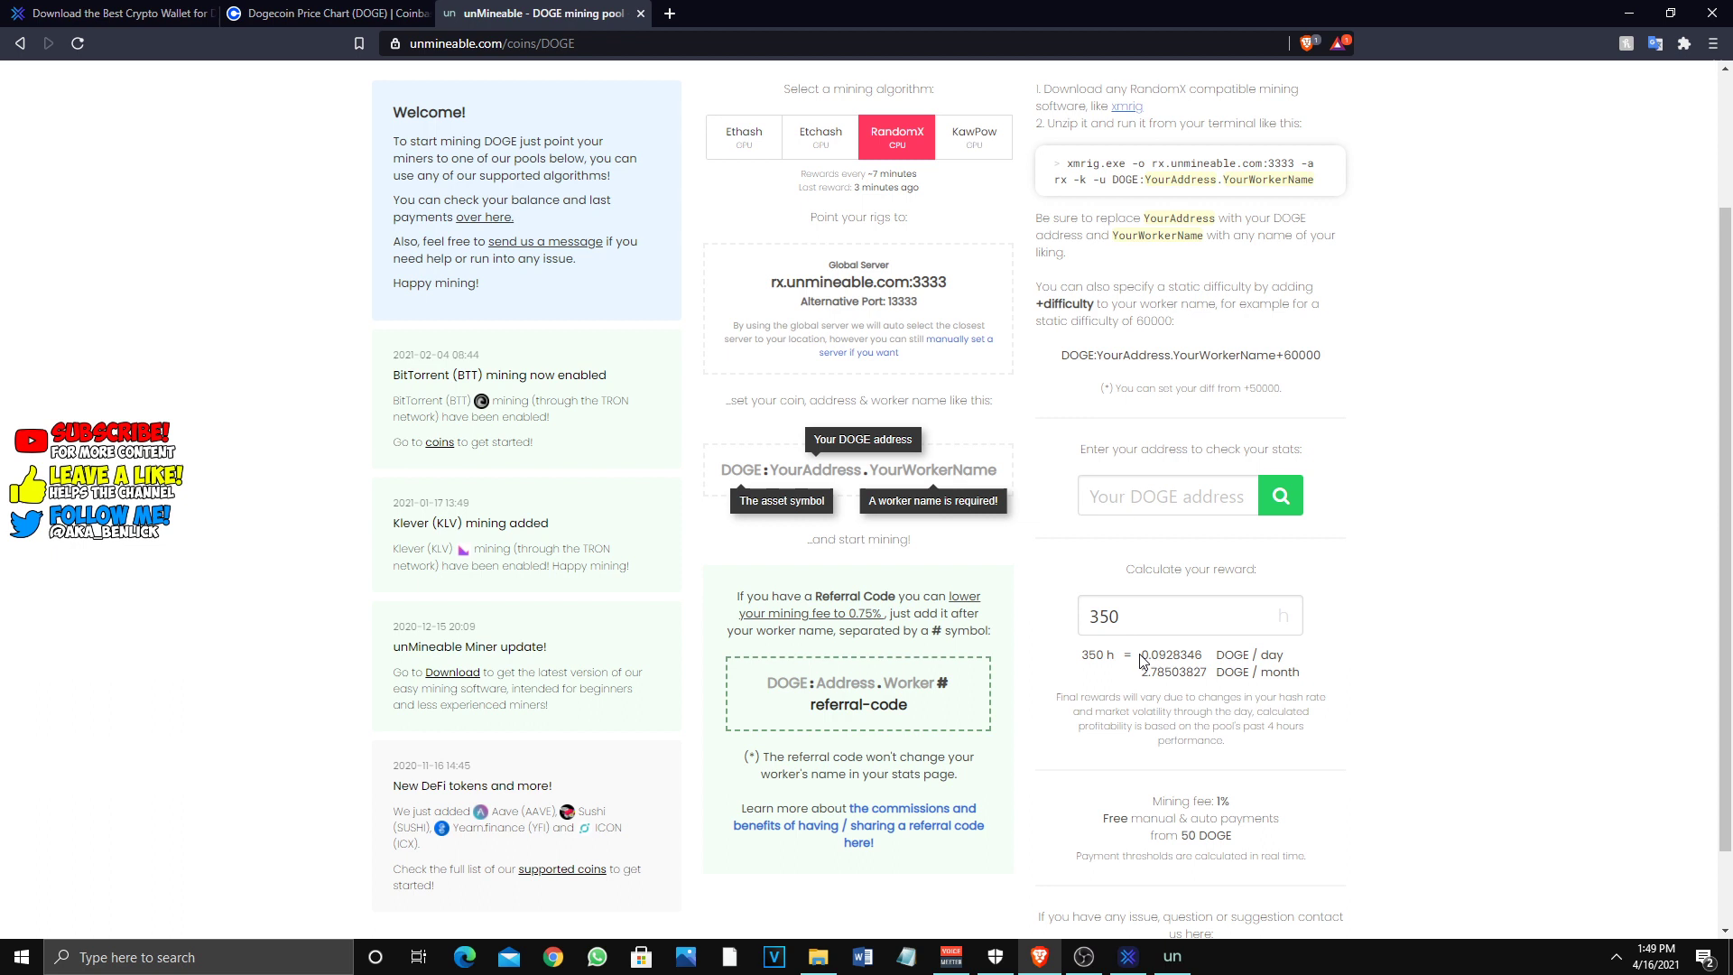
mouse_move(1140, 654)
left_mouse_down()
mouse_move(1197, 656)
mouse_move(1171, 656)
left_mouse_up()
left_click(1278, 653)
left_click(1183, 959)
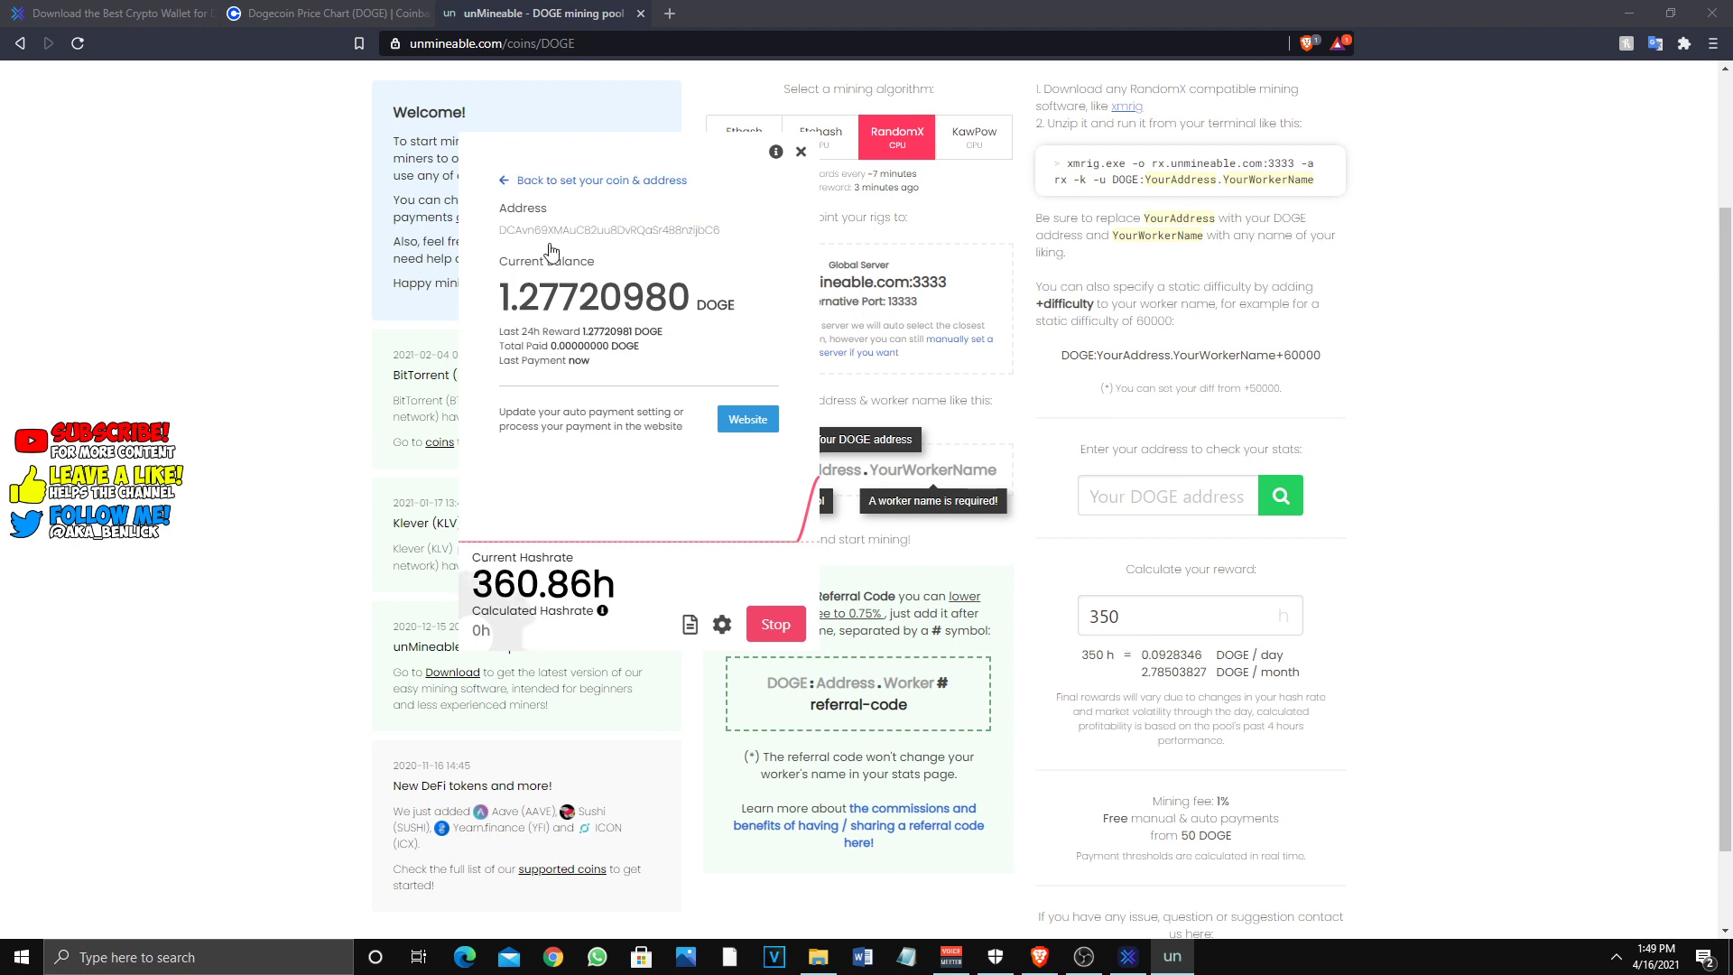
- Switch mining hardware to GPU and start mining to the Dogecoin address
left_click(506, 185)
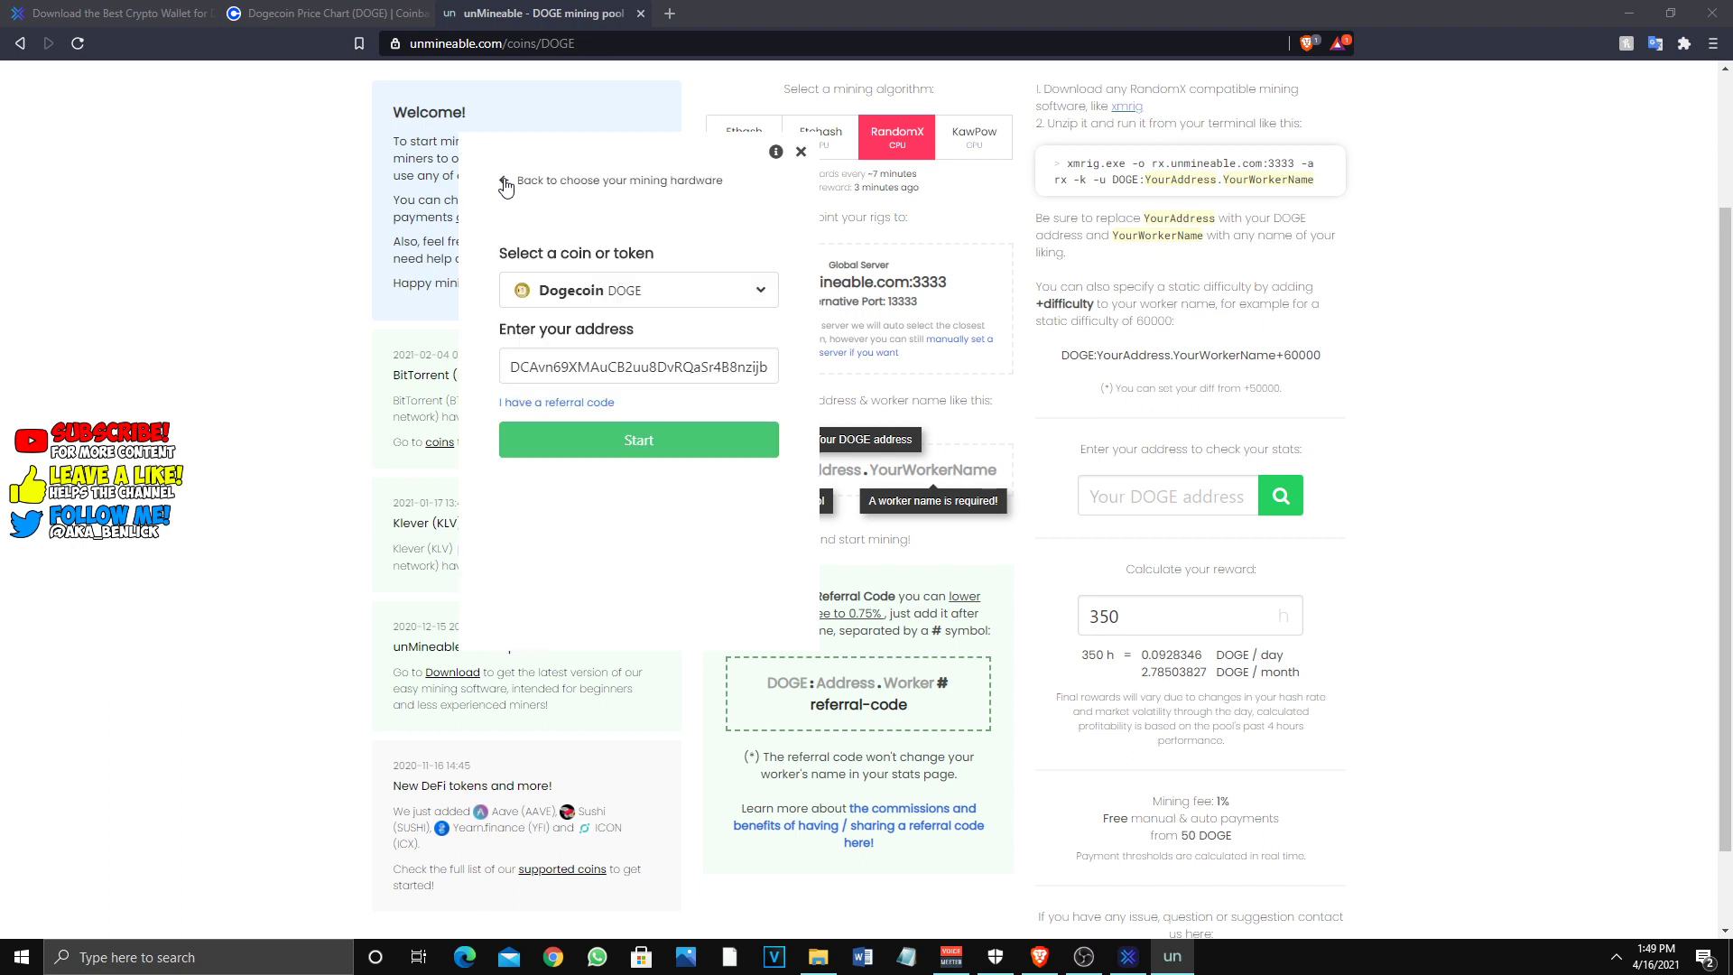
left_click(505, 185)
left_click(587, 290)
left_click(727, 439)
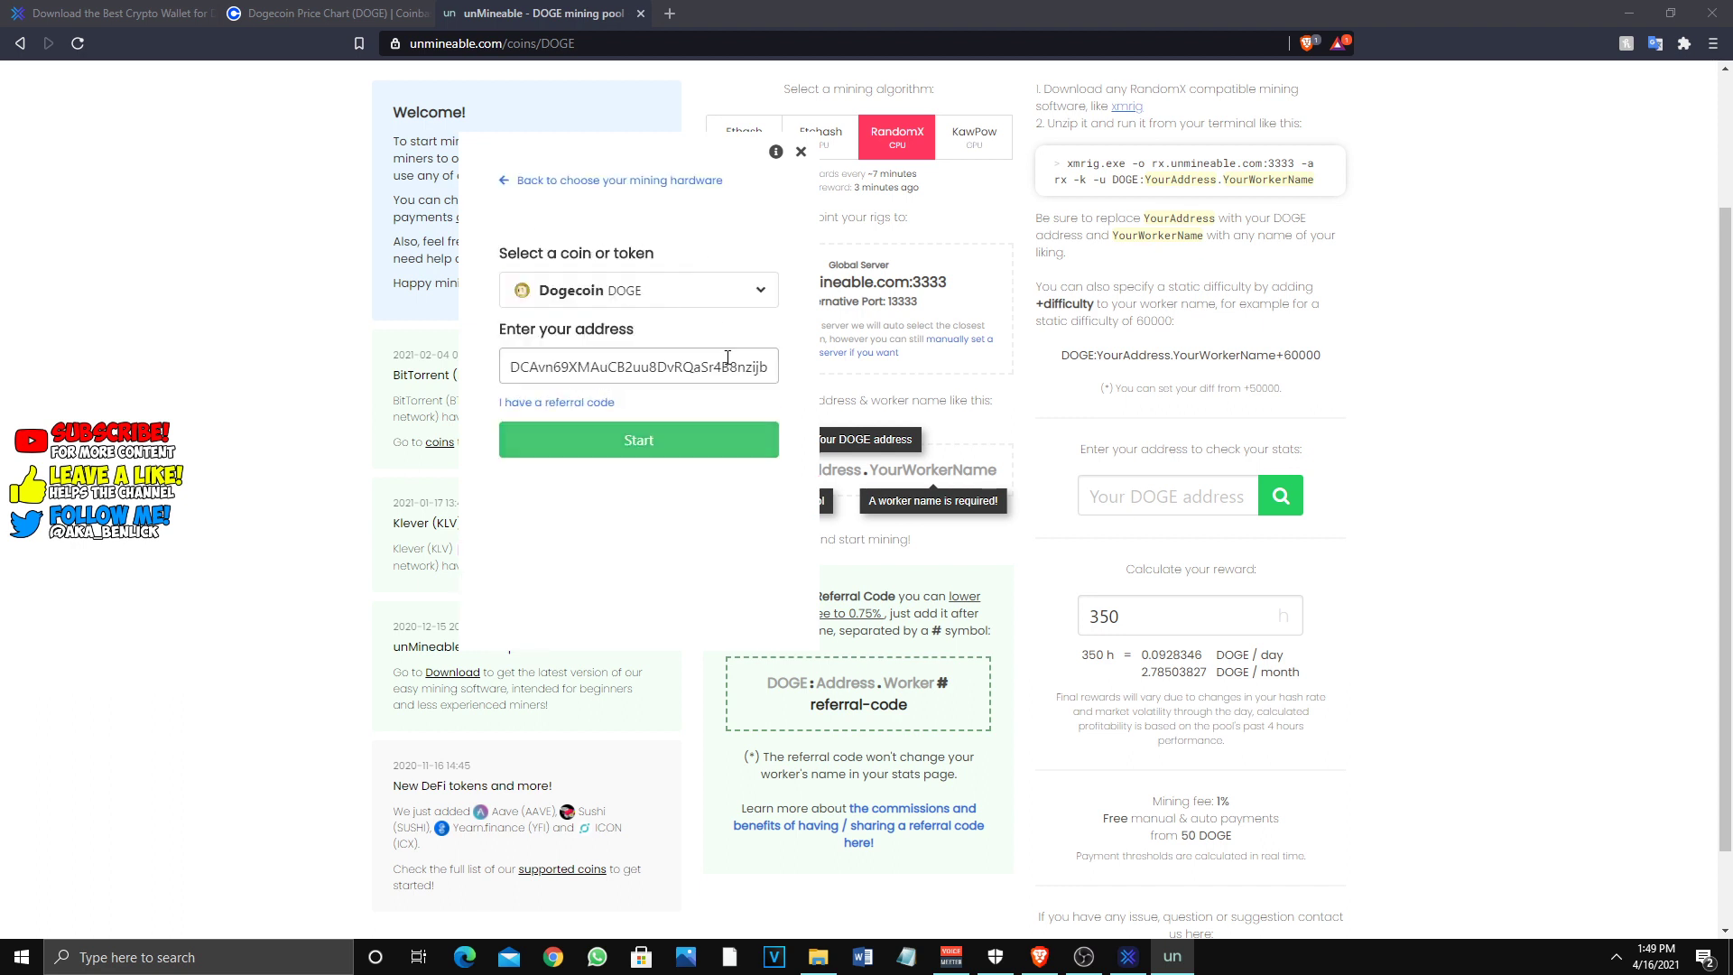
left_click(696, 442)
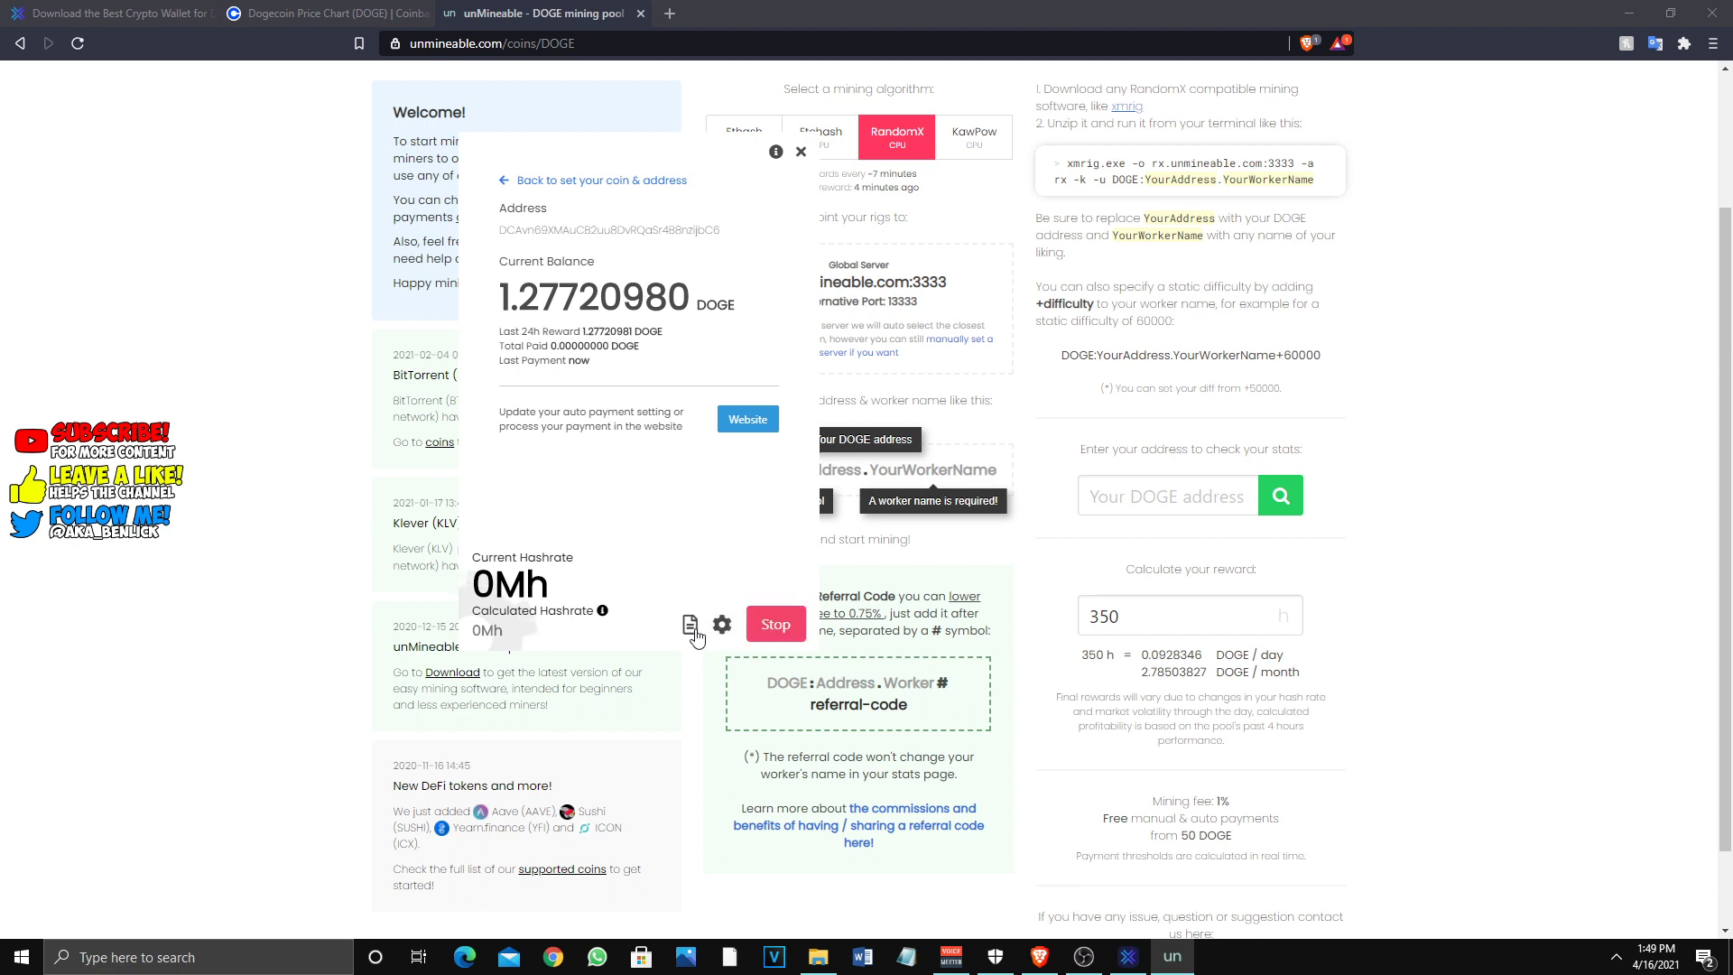
- Check the mining log, then keep Ethash (4GB memory) as the GPU algorithm in settings
left_click(693, 630)
left_click(700, 636)
left_click(723, 627)
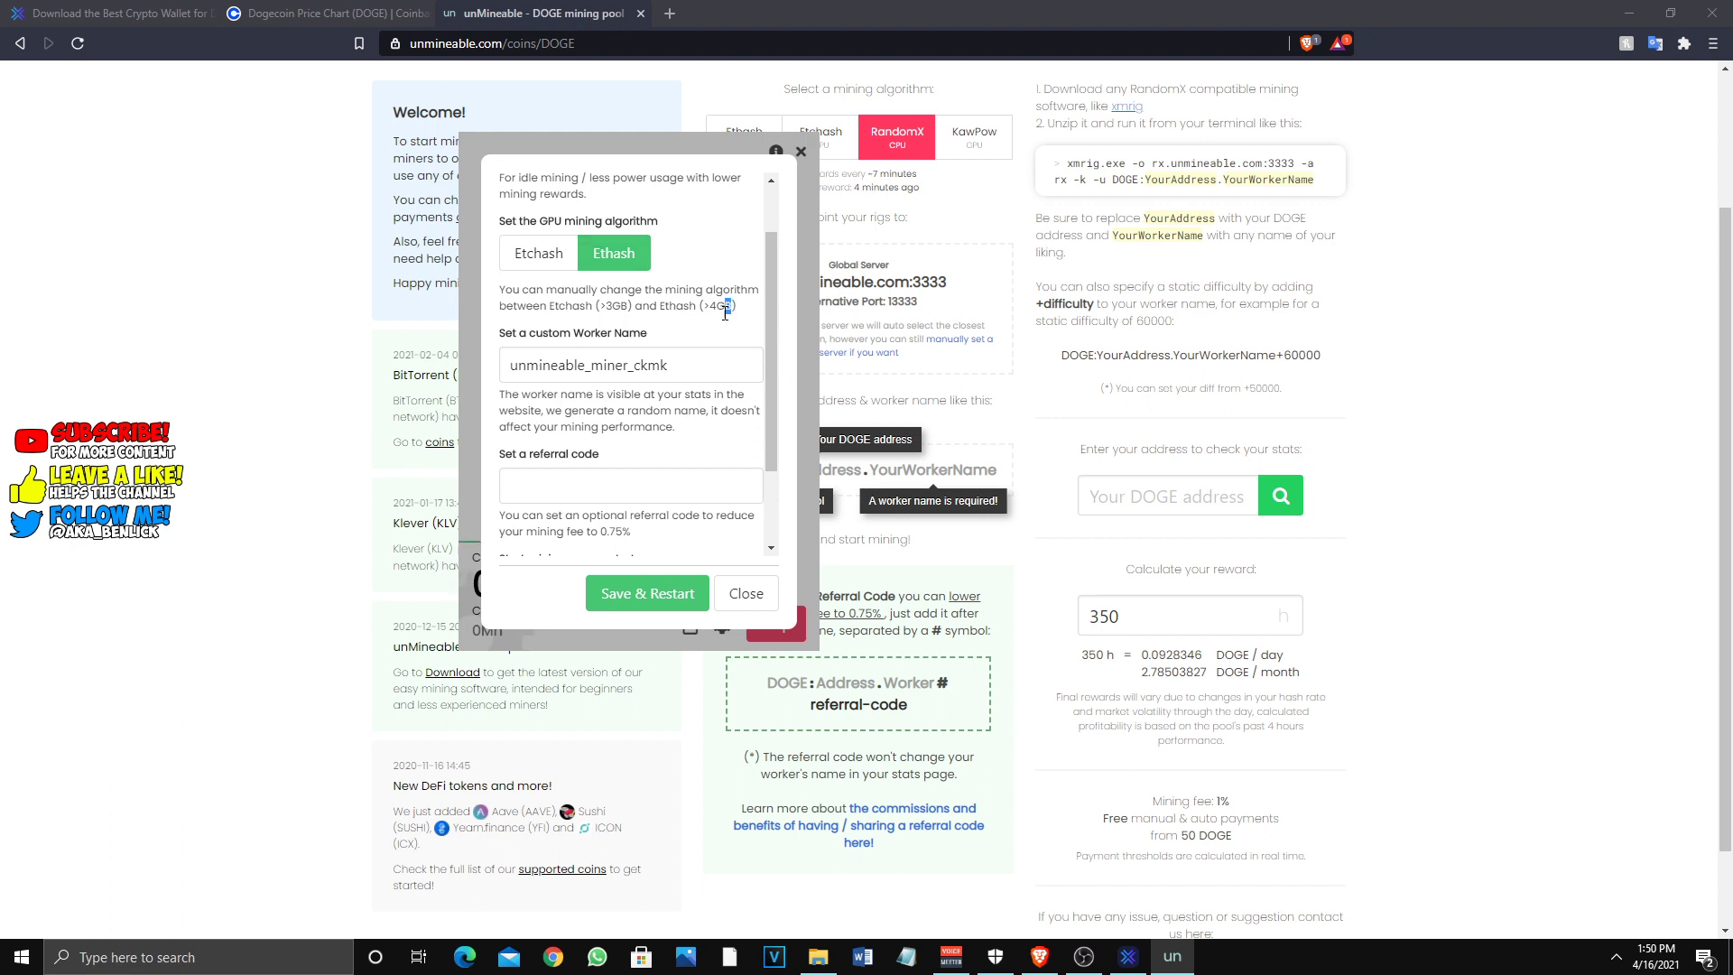
left_click_drag(725, 313, 712, 311)
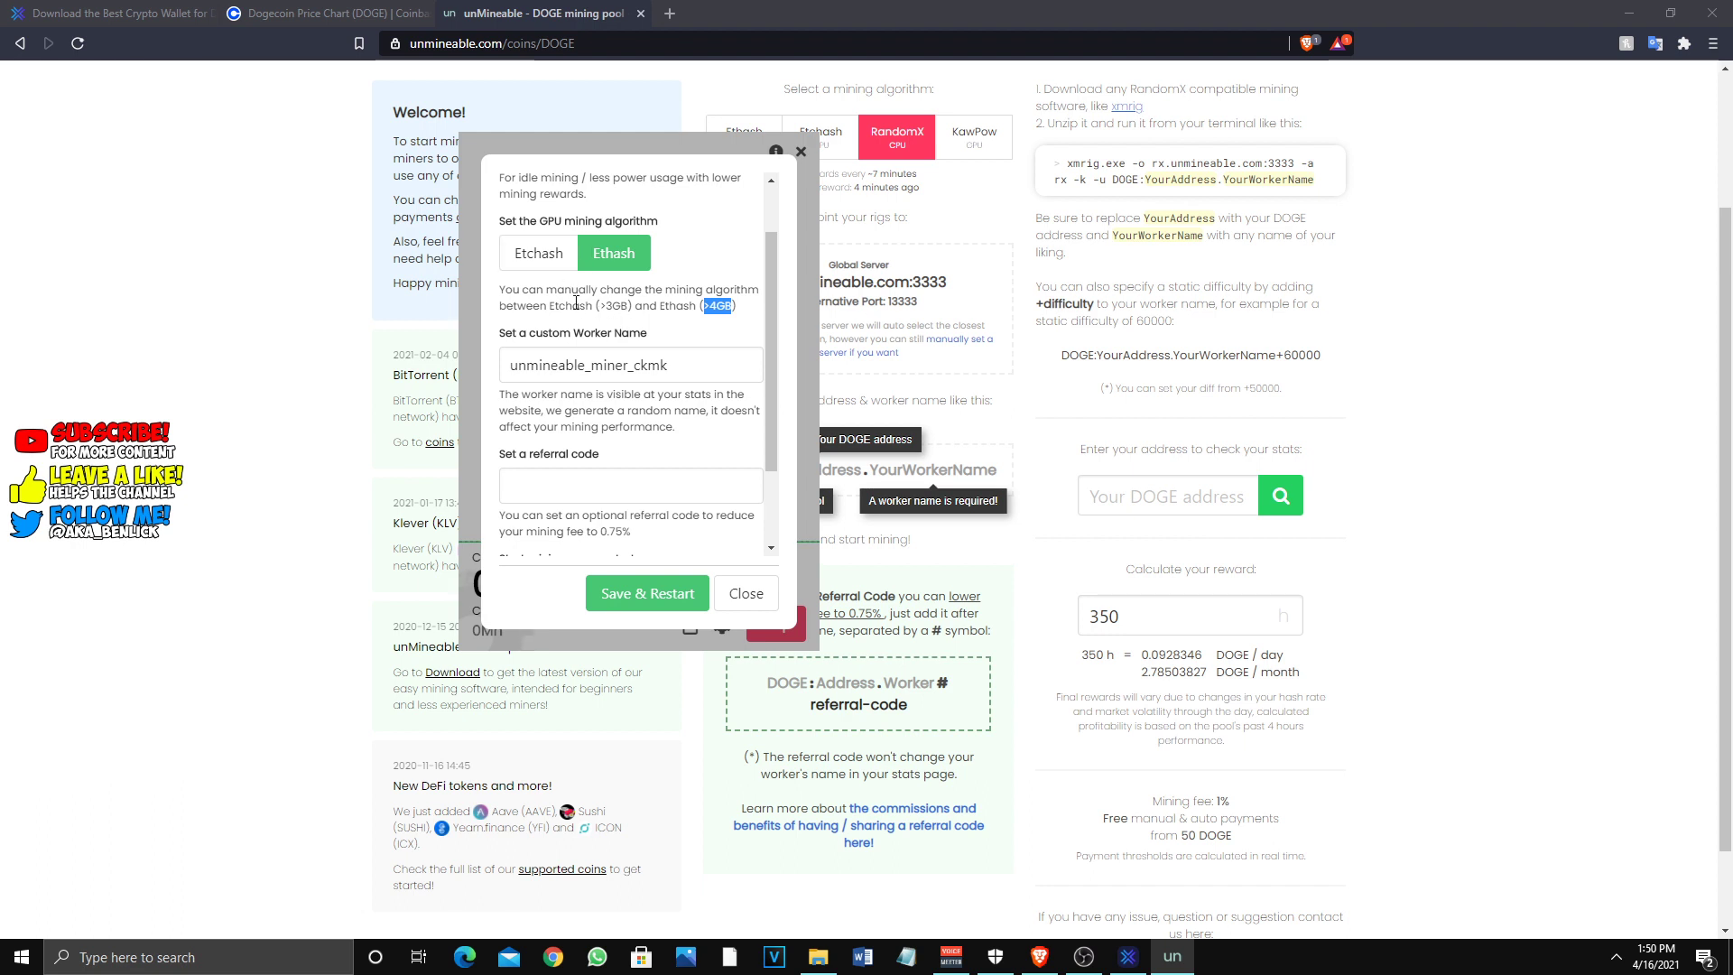
scroll(695, 591, "down", 1)
- Save the Ethash setting in the miner and switch the unMineable DOGE page to Ethash
left_click(700, 589)
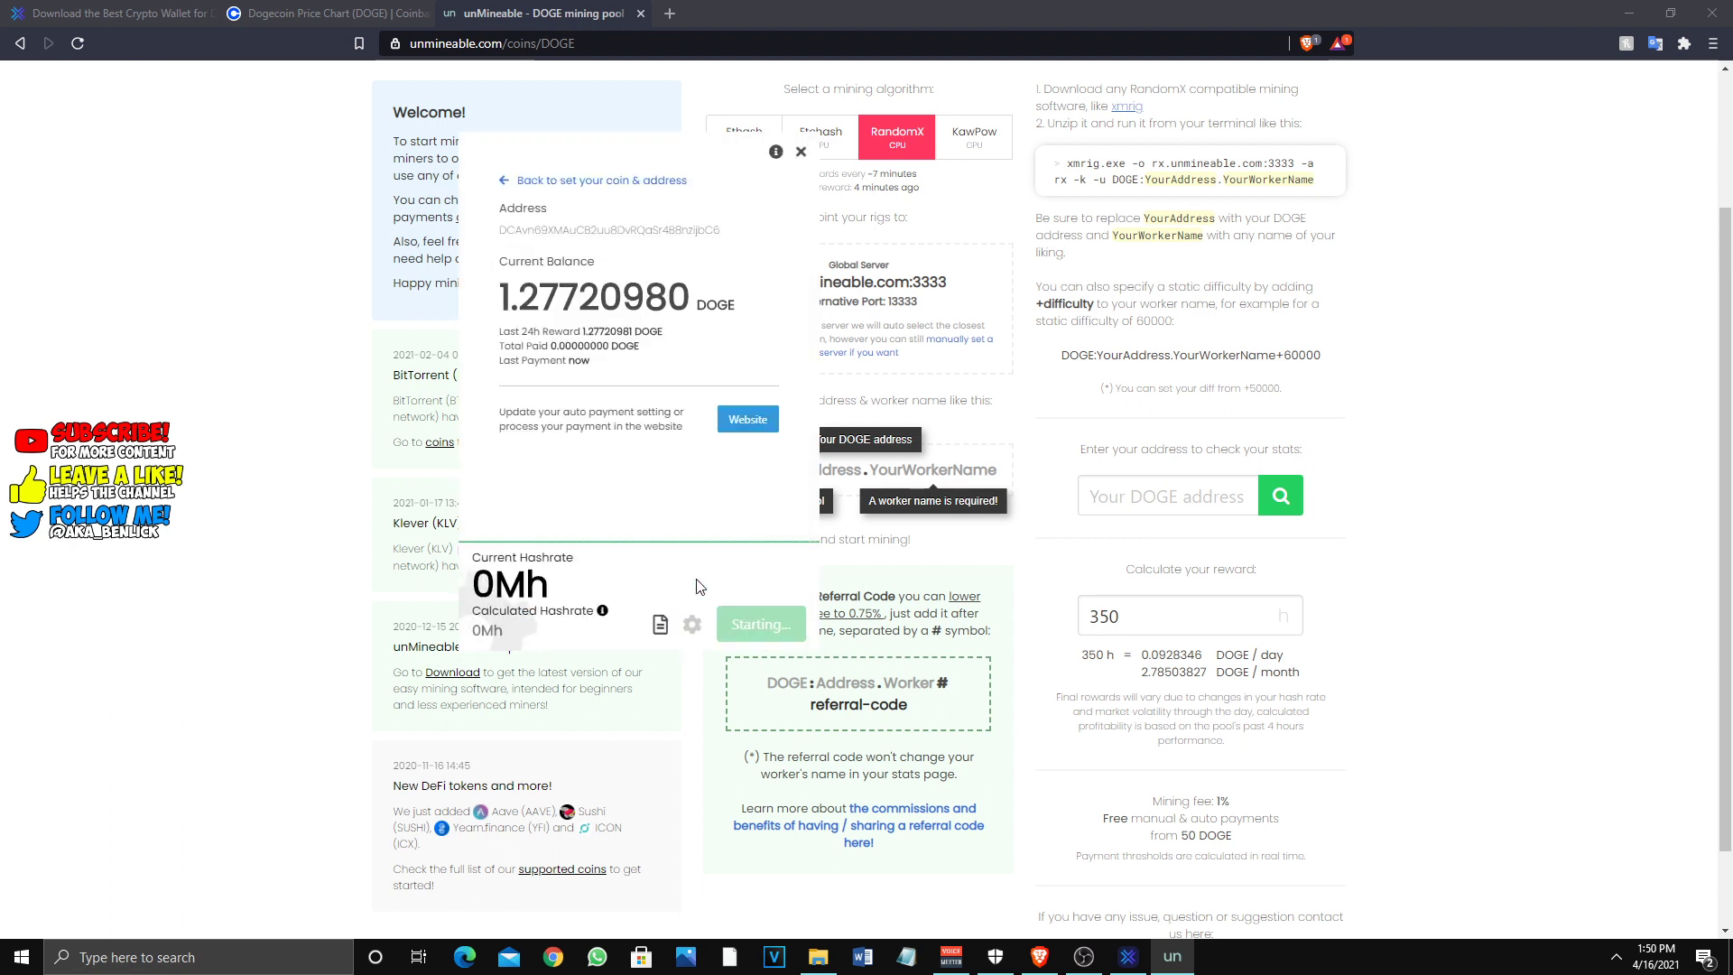
left_click(1005, 597)
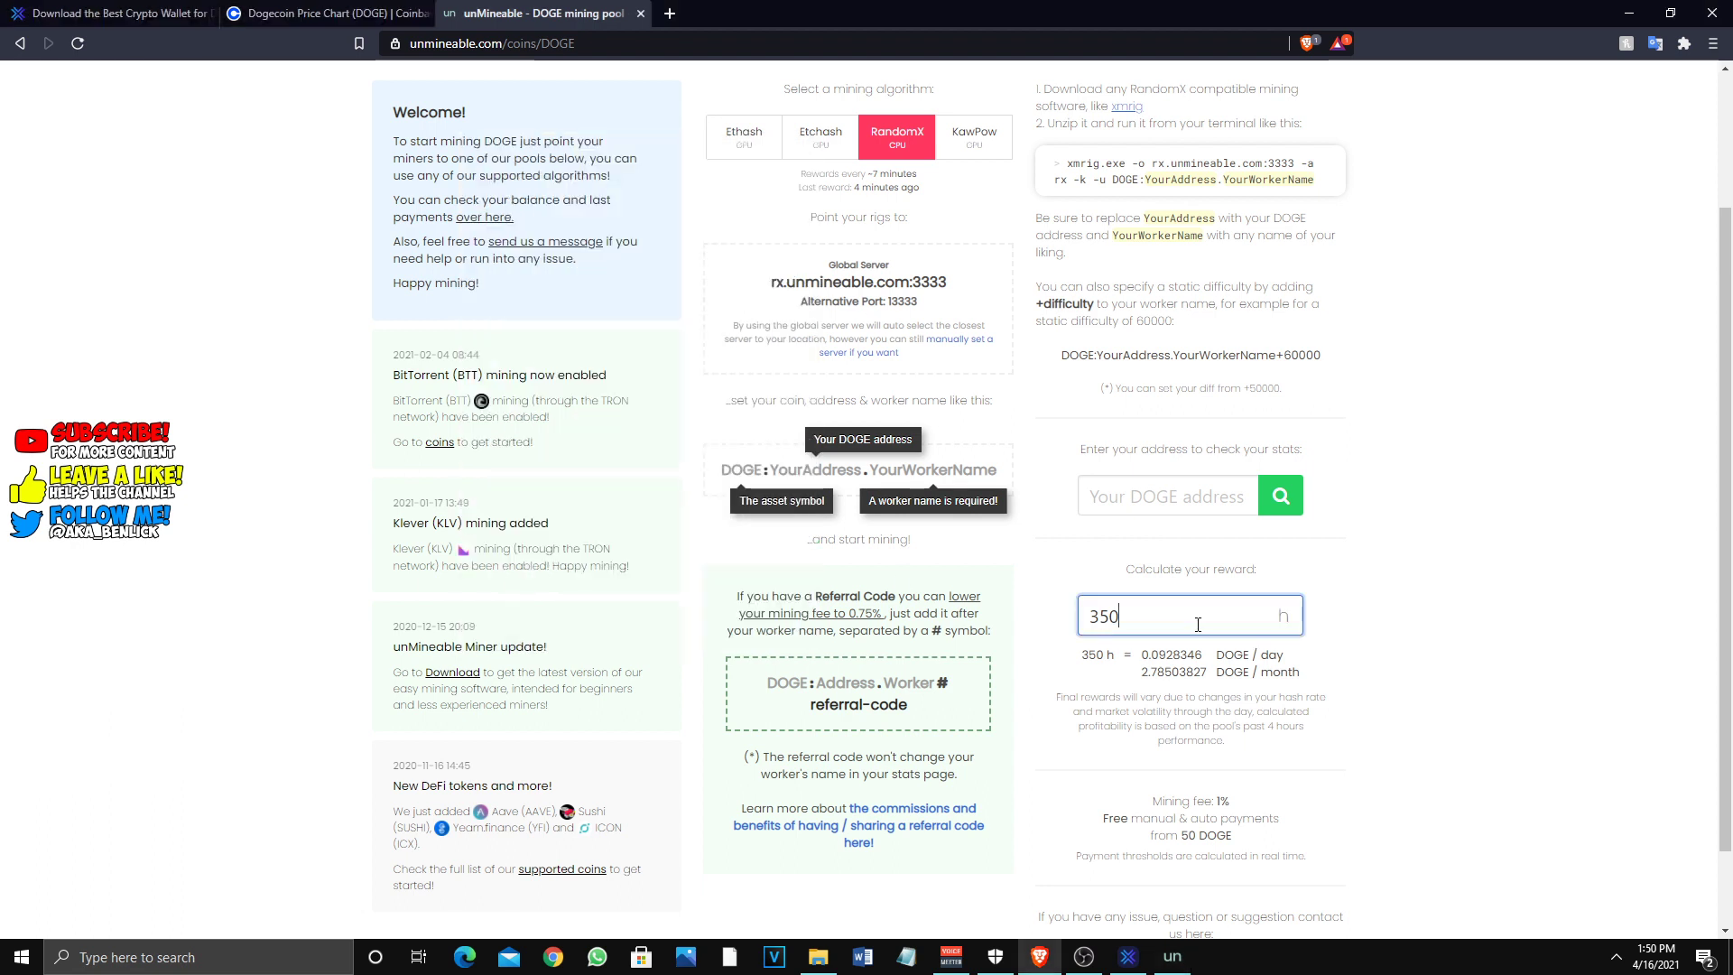
scroll(902, 496, "up", 2)
left_click(759, 316)
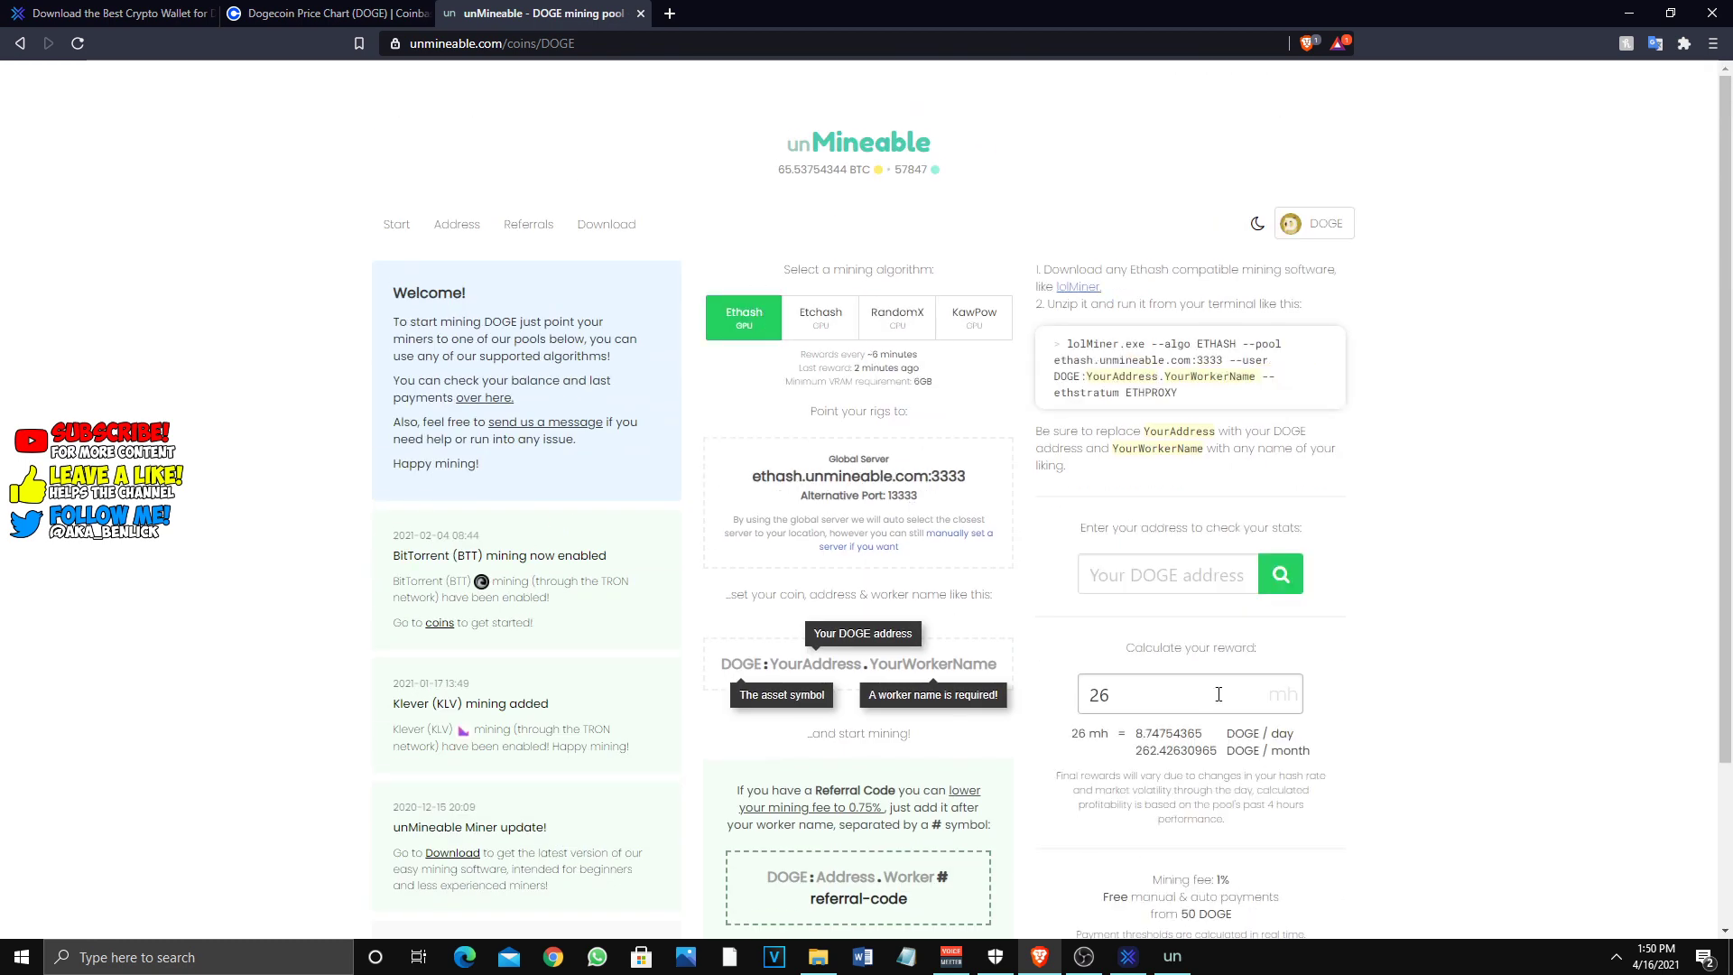
- Estimate rewards for 27 mh: 8.81730176 DOGE per day and 264.51905298 DOGE per month
left_click(1209, 693)
key("BackSpace")
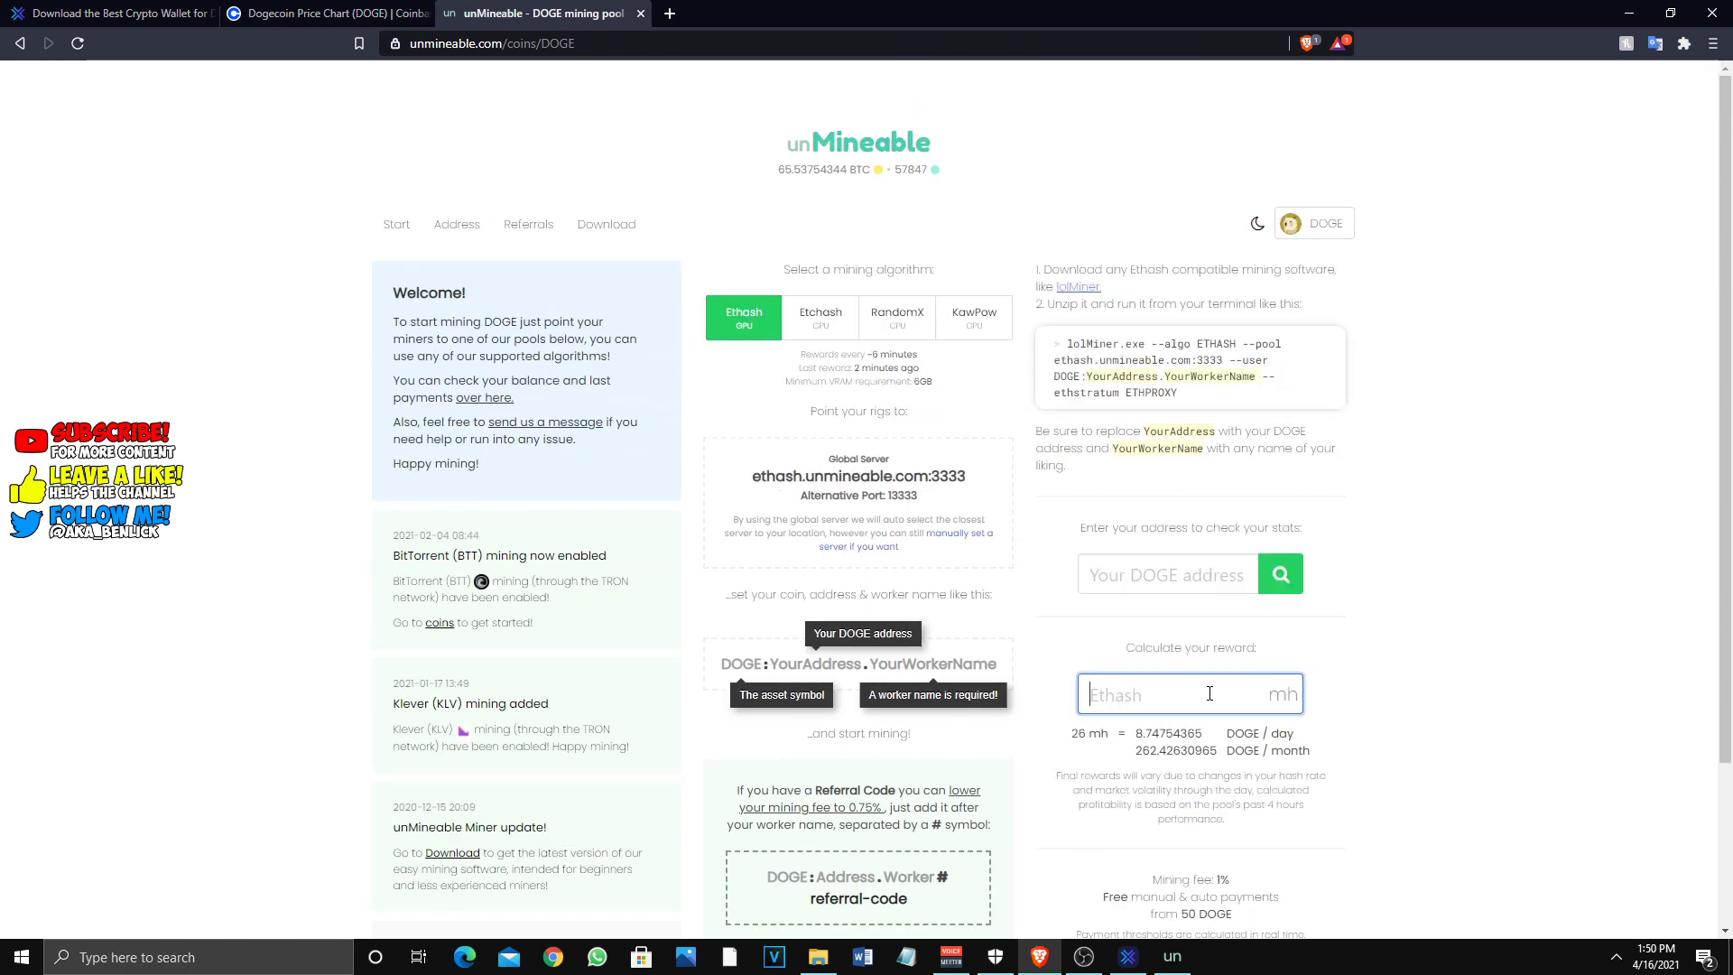
type("27")
key("Return")
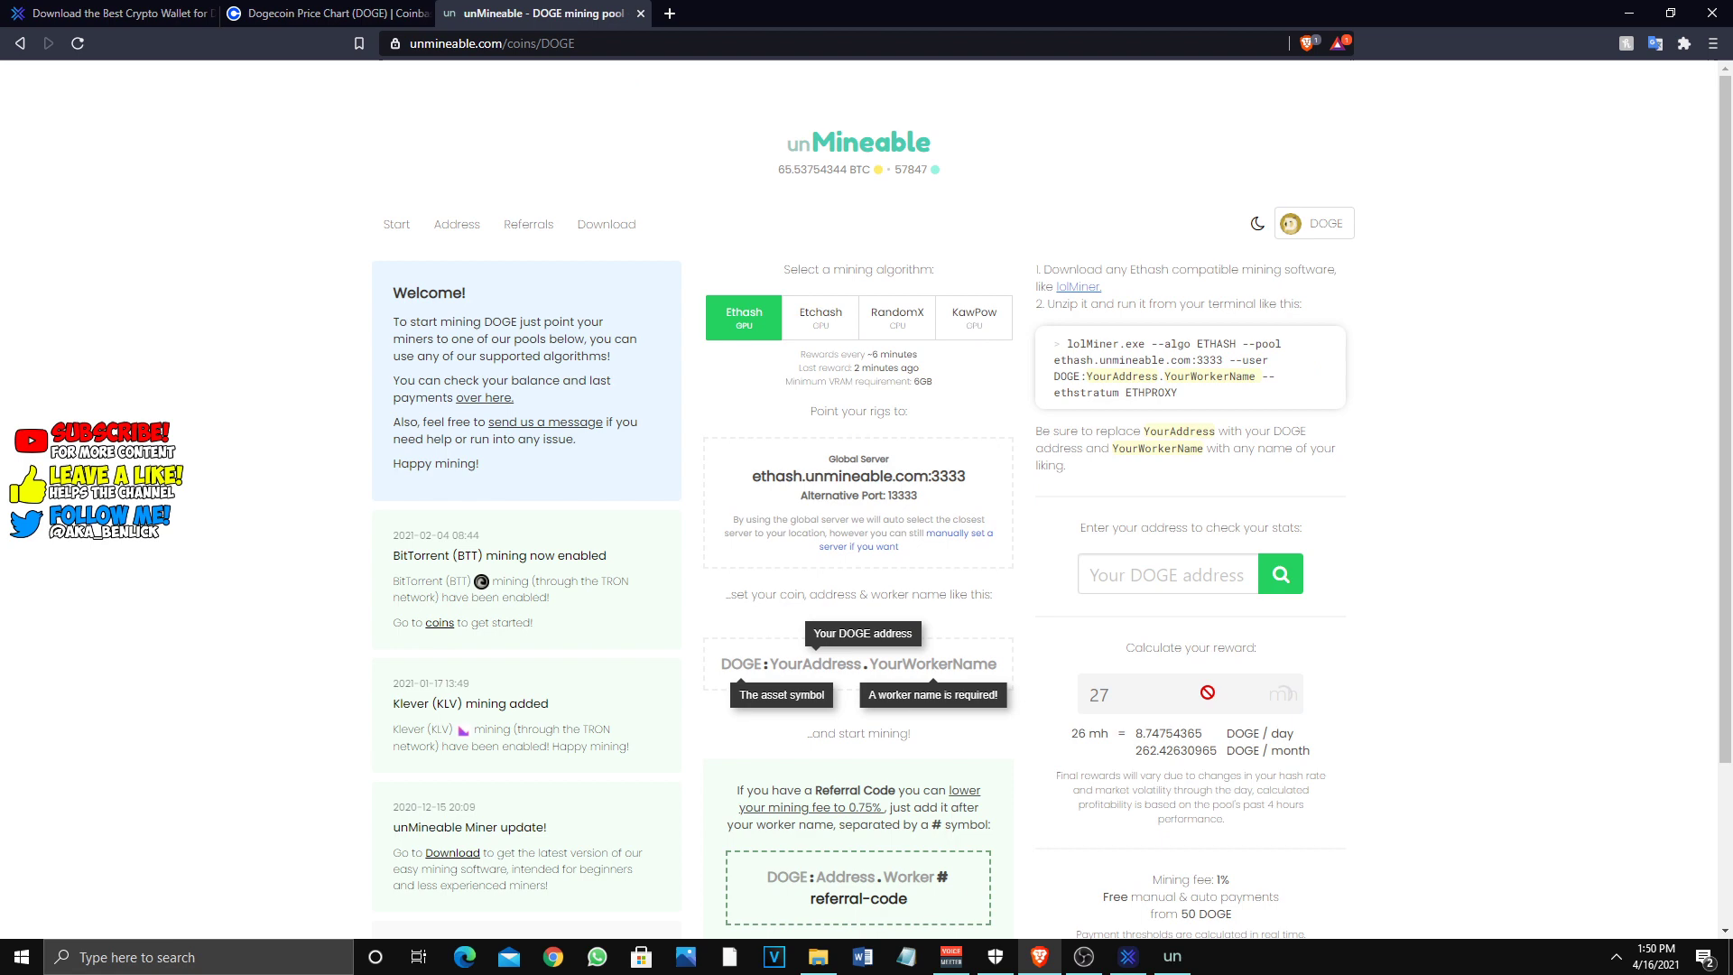
scroll(1241, 708, "down", 2)
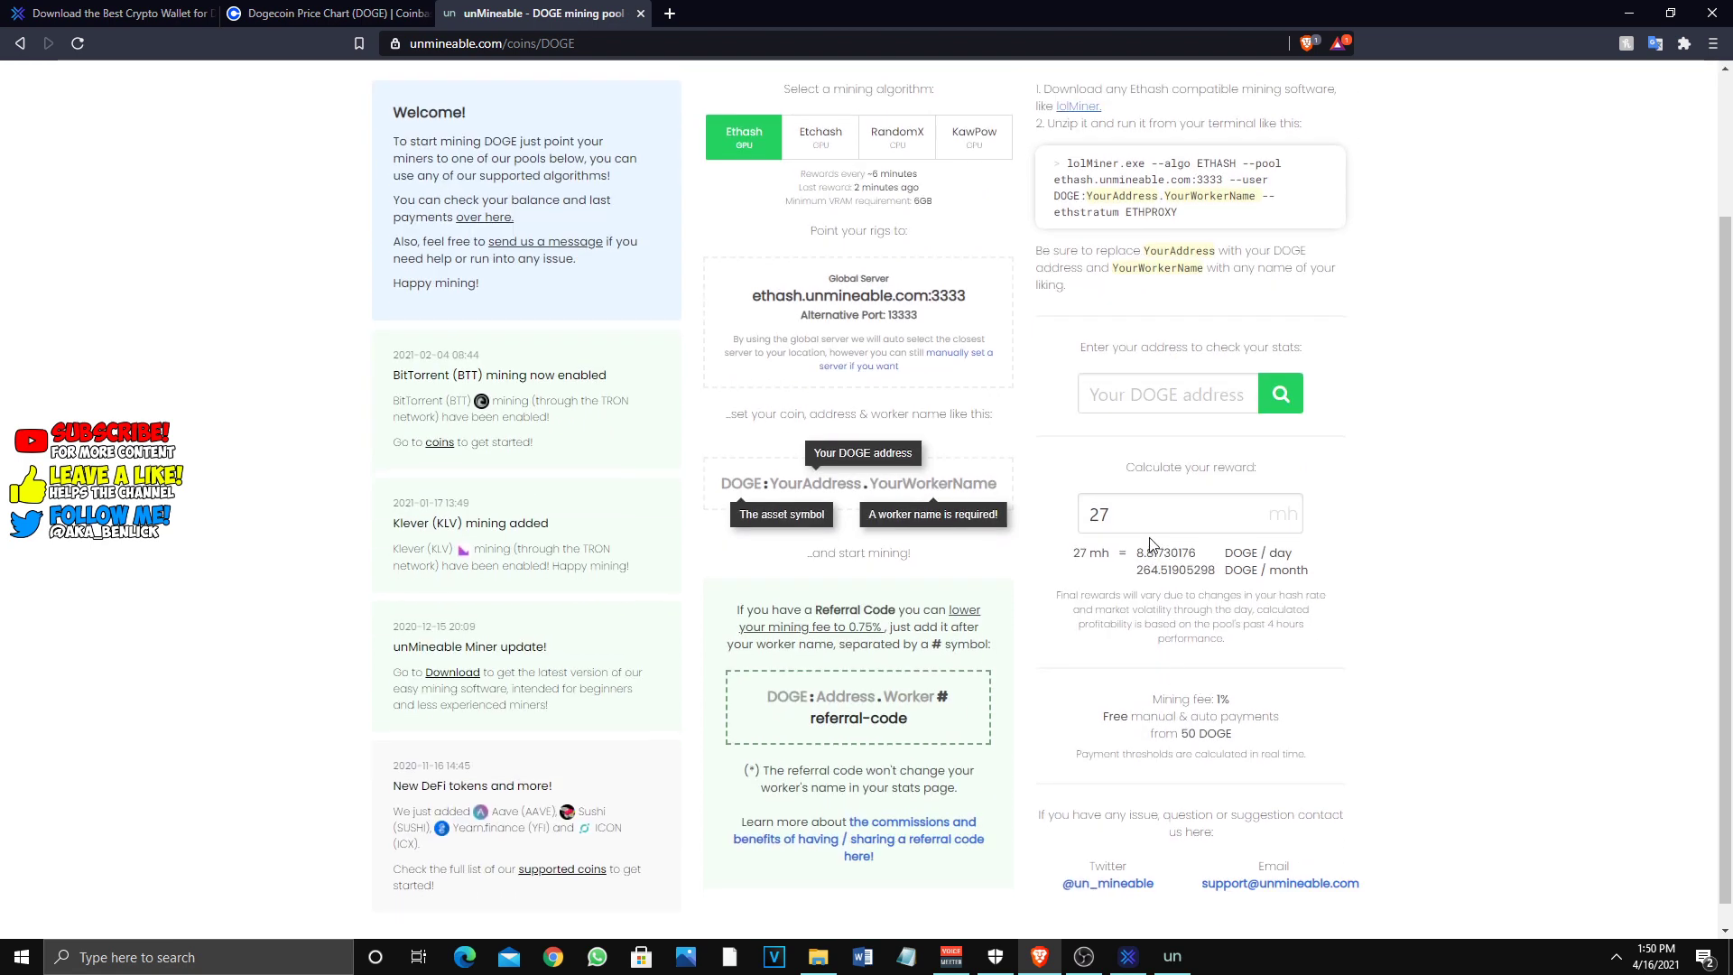
scroll(1148, 555, "down", 1)
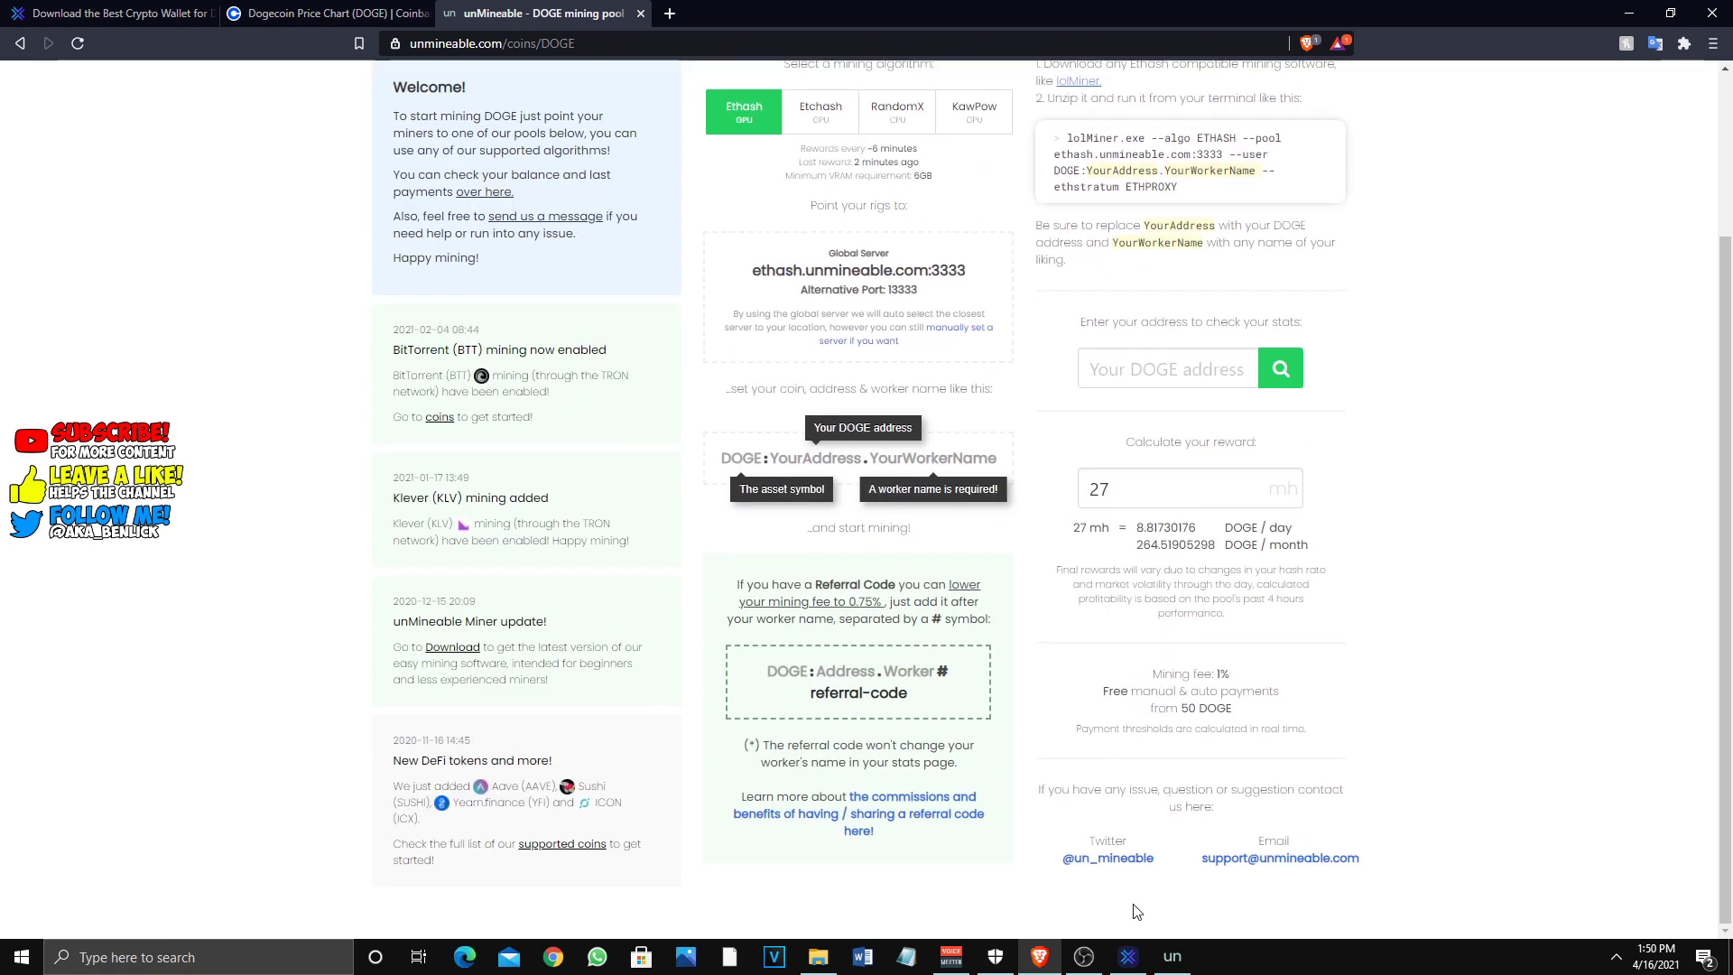
- Check Dogecoin's $0.34 price (up 148.62%) on Coinbase, then return to the unMineable DOGE page
left_click(336, 13)
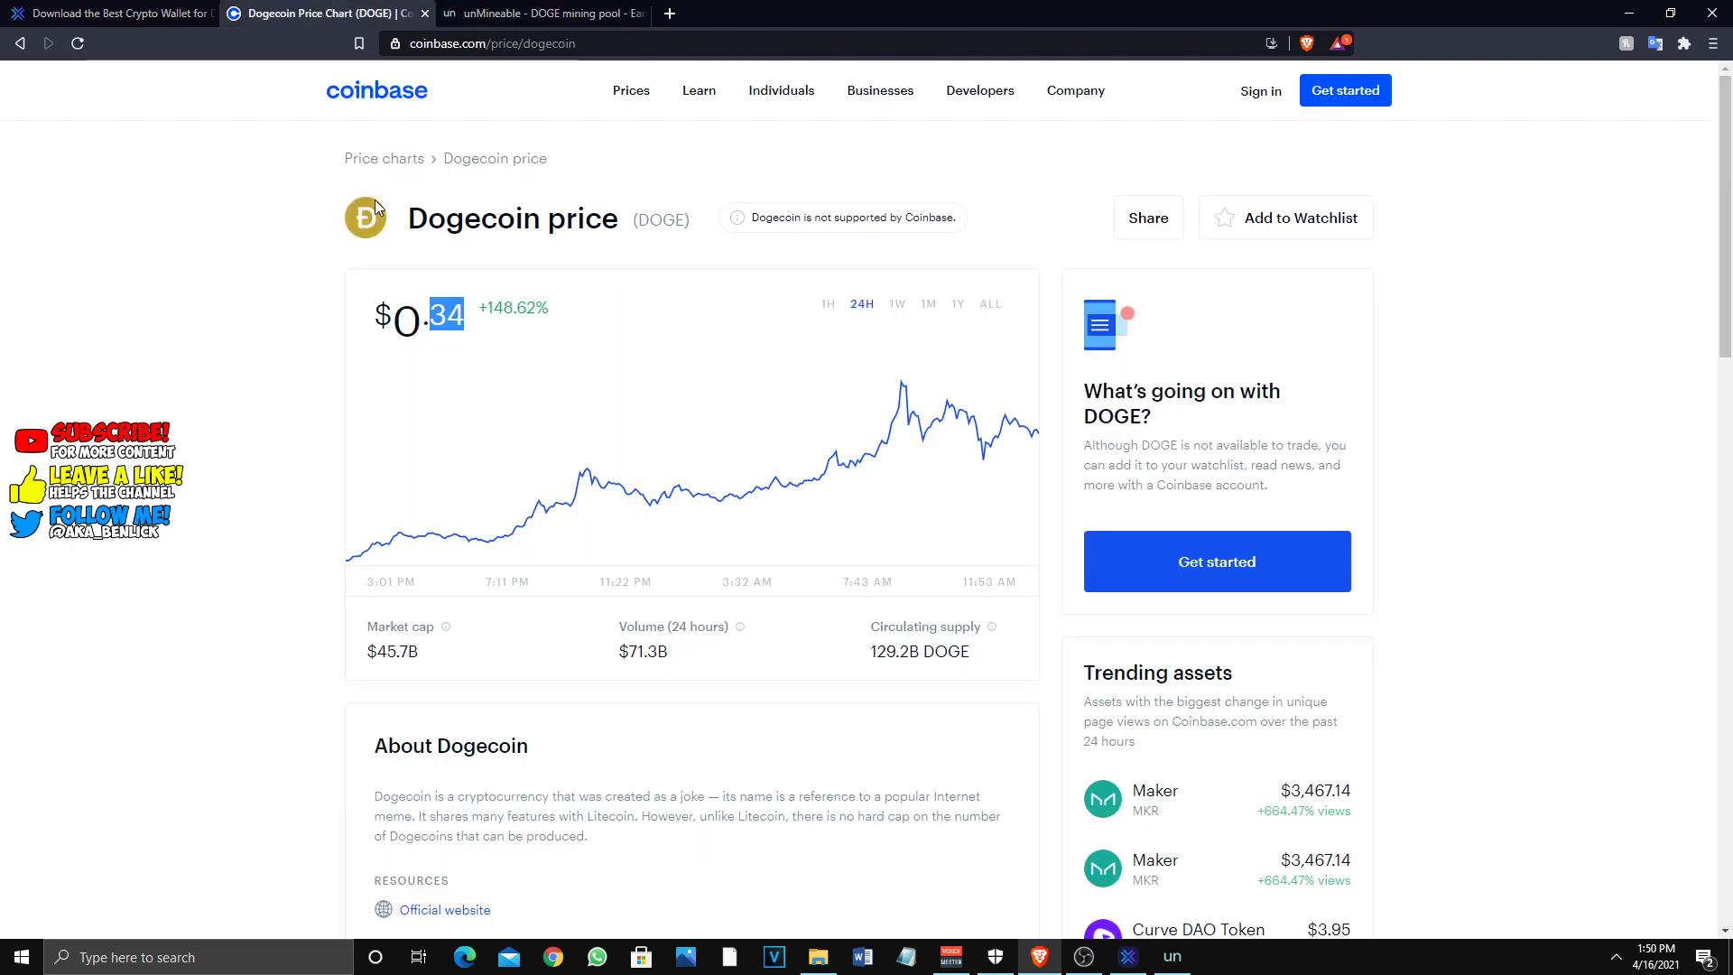
left_click(462, 318)
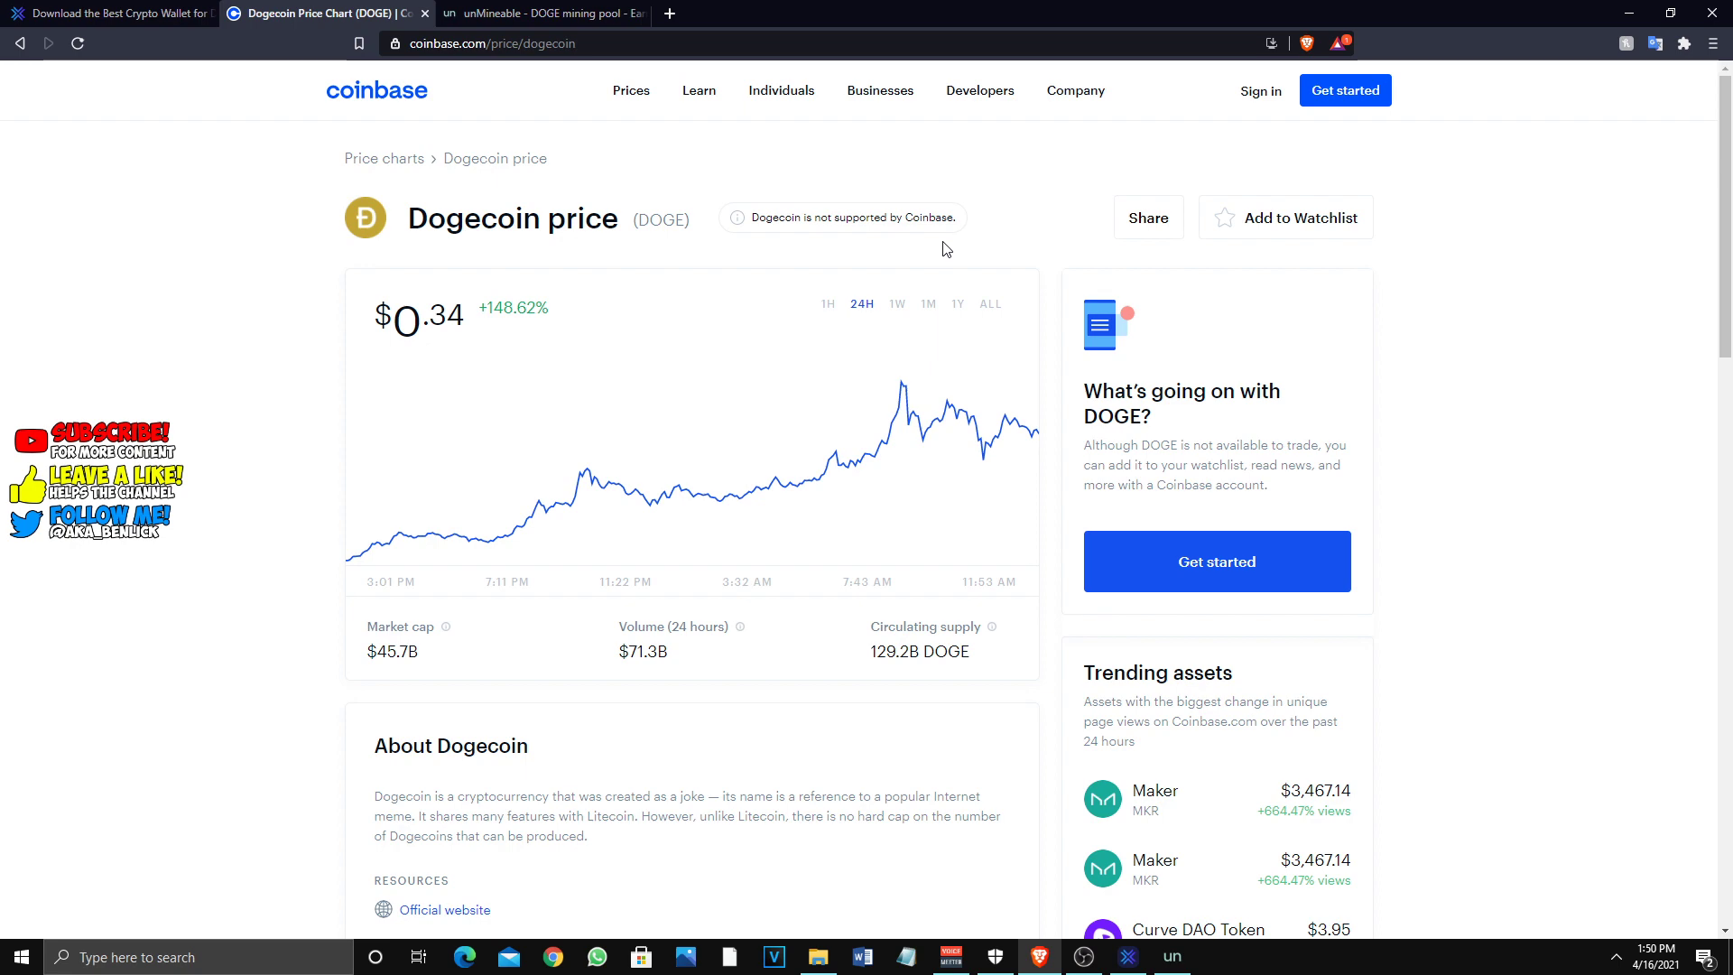
scroll(1025, 468, "down", 4)
scroll(1037, 469, "up", 3)
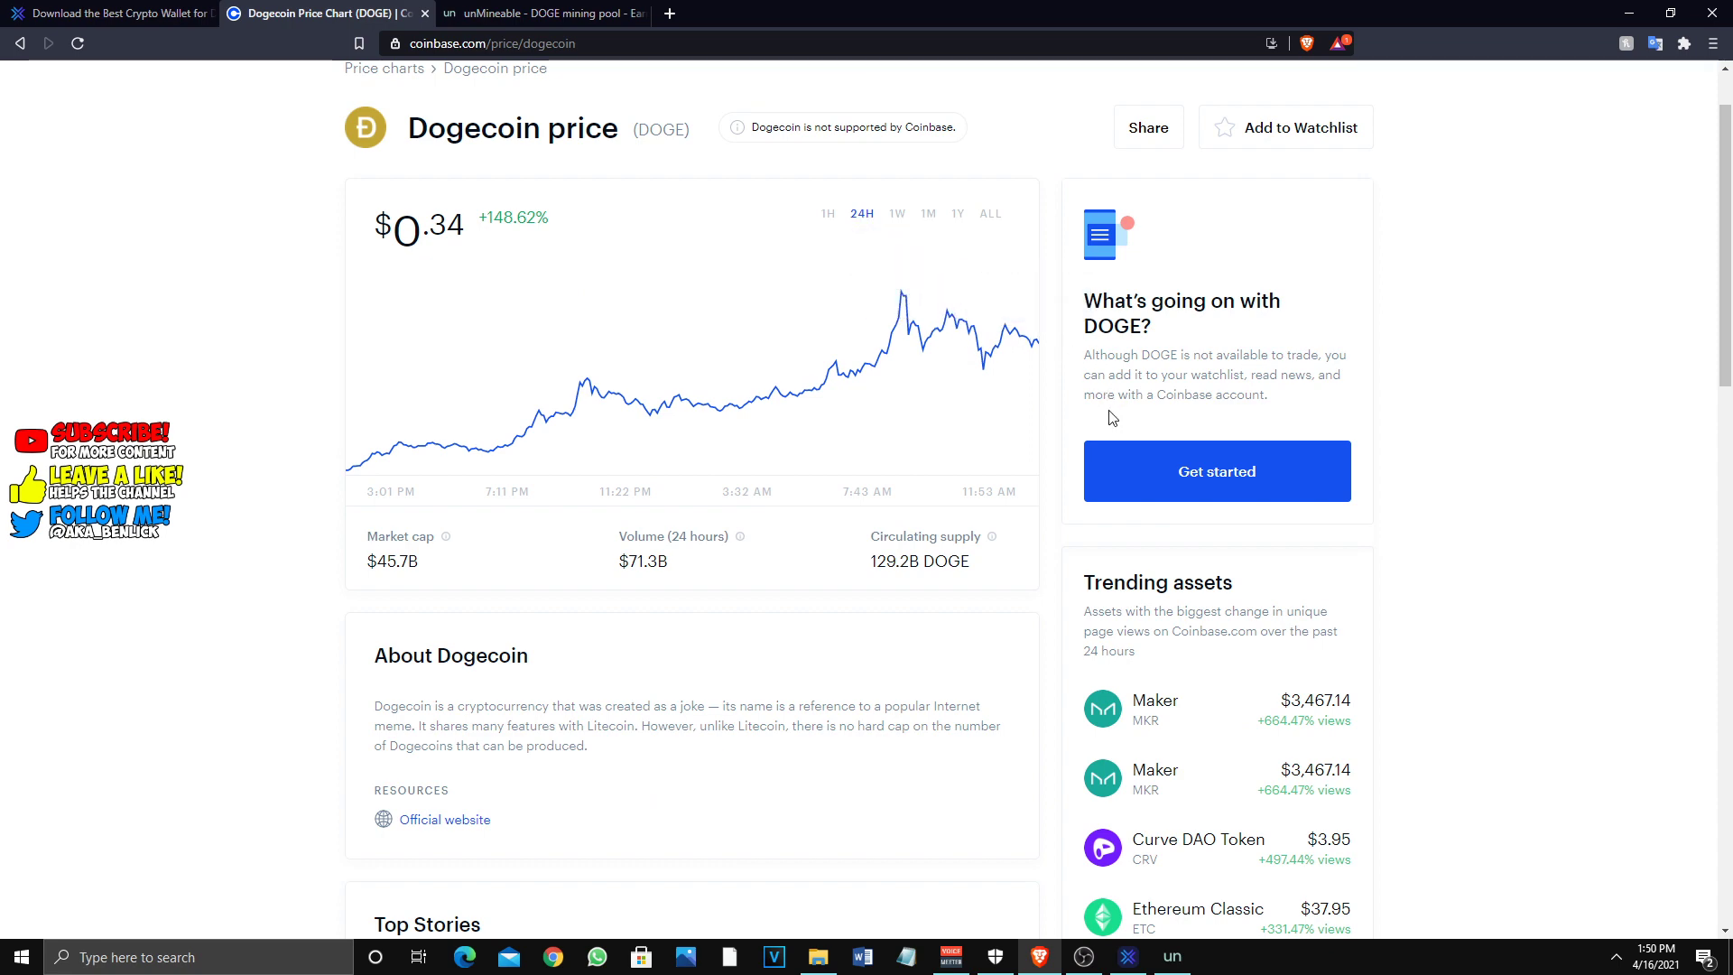
scroll(1076, 423, "down", 9)
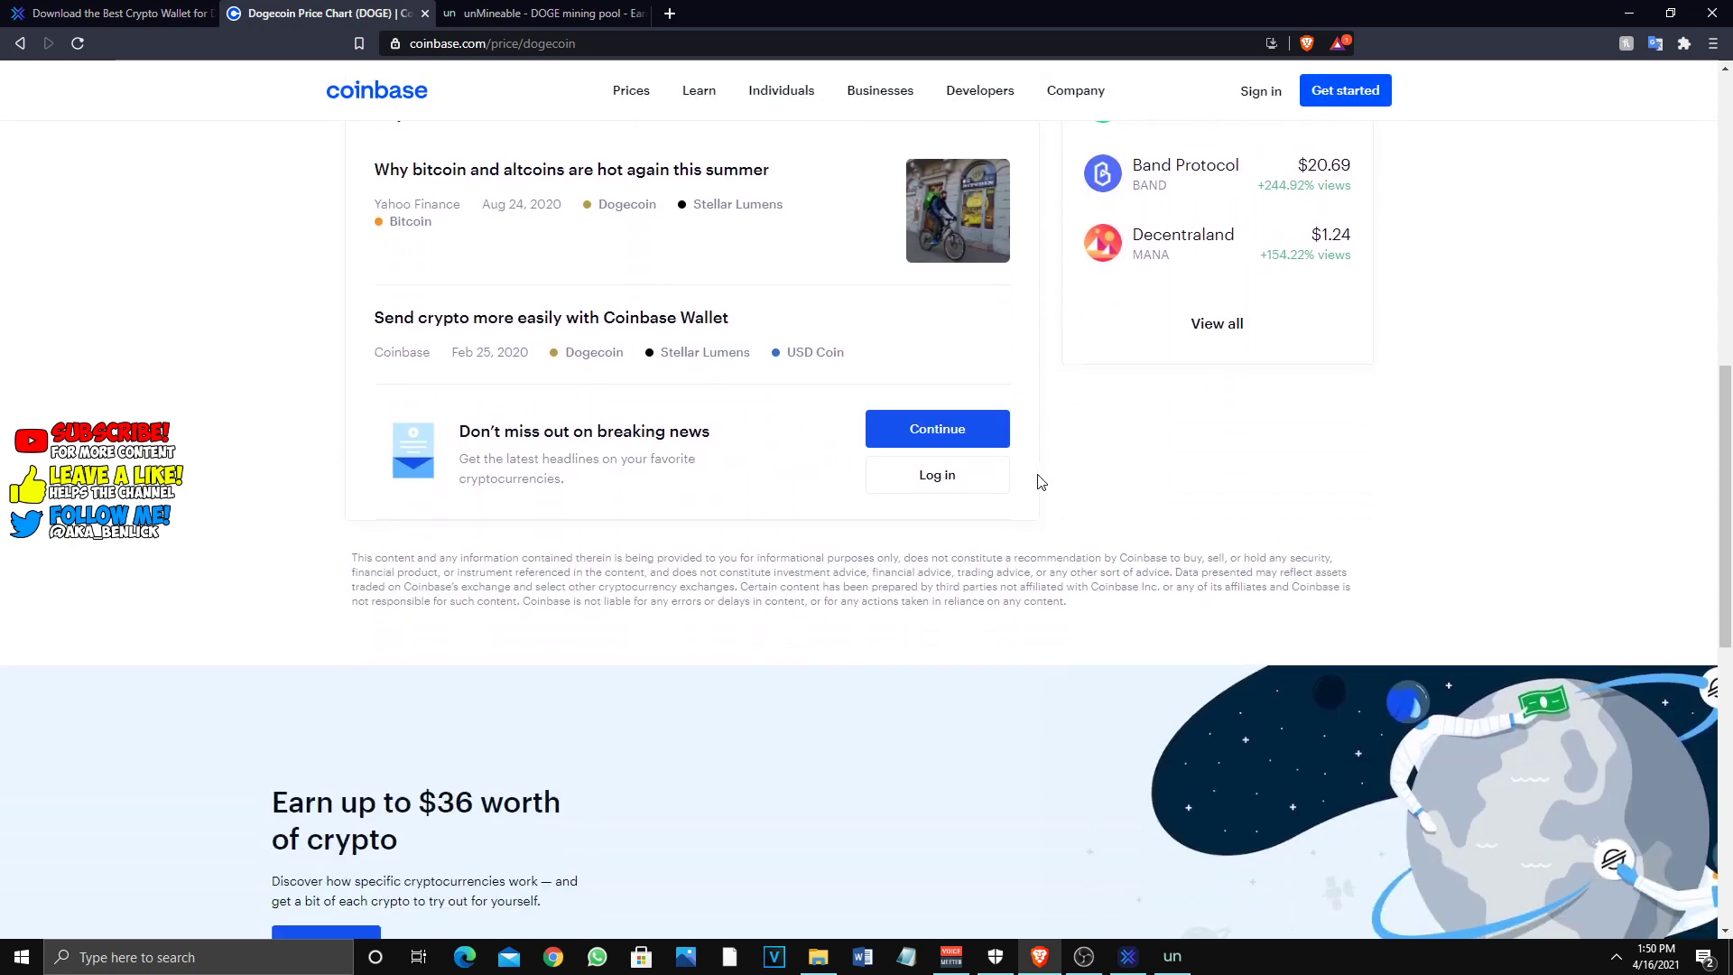
scroll(1037, 484, "up", 6)
scroll(1076, 542, "up", 4)
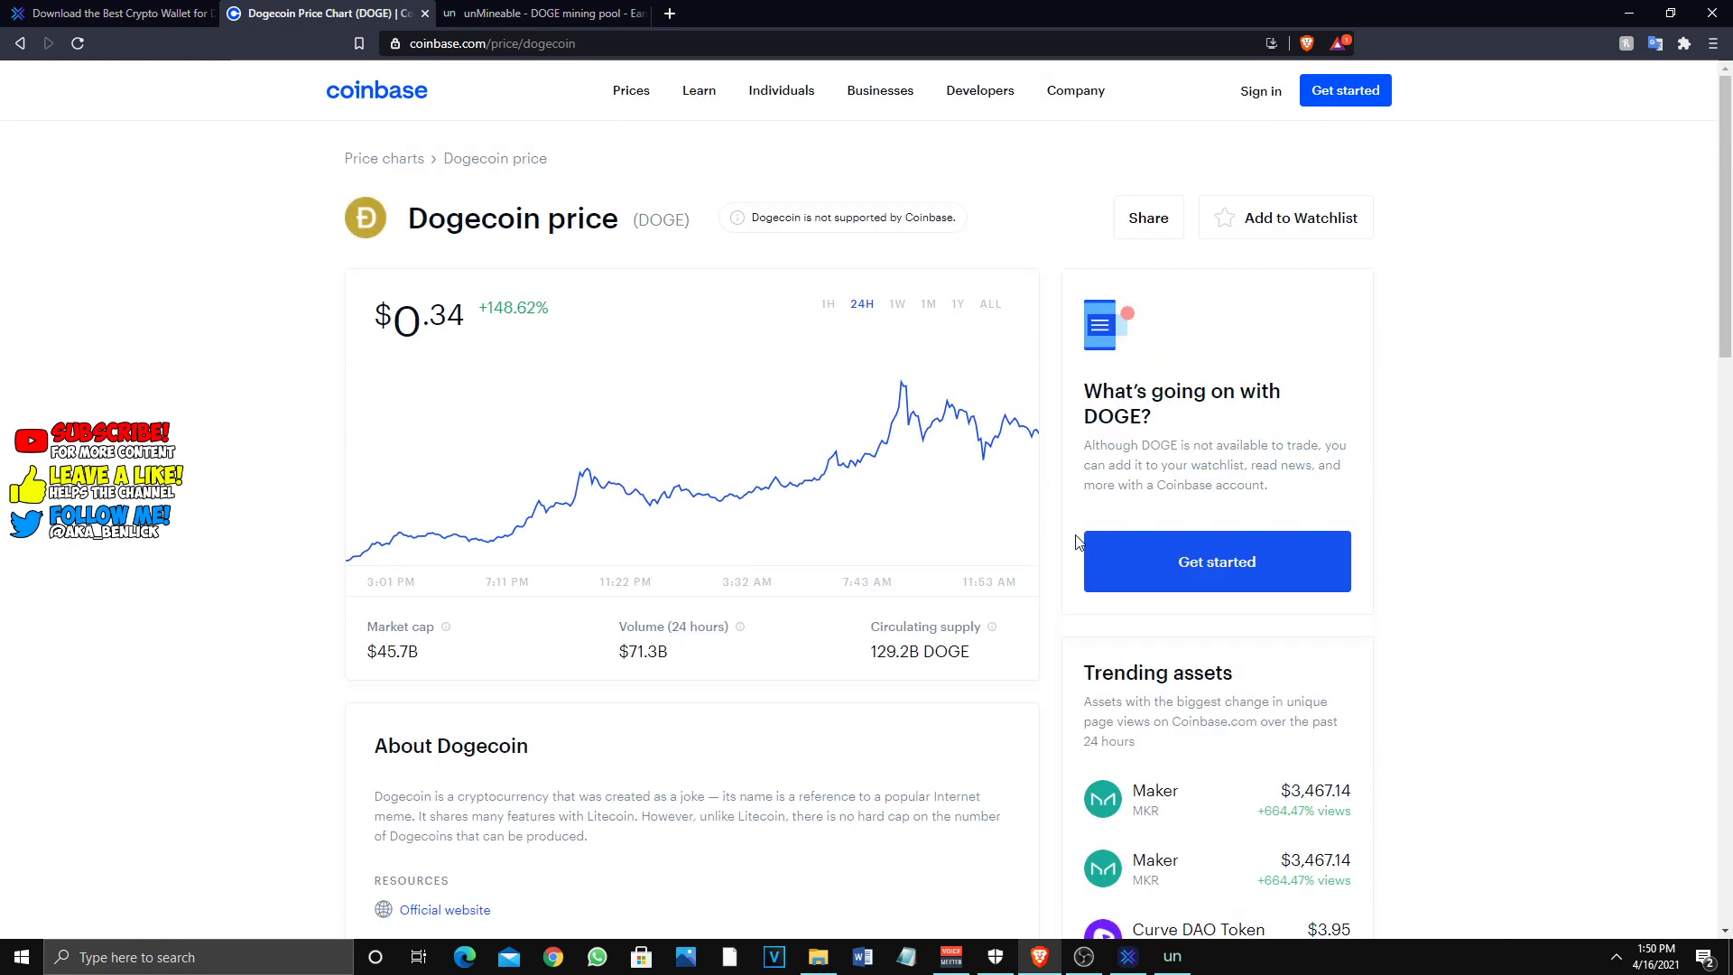
left_click(528, 17)
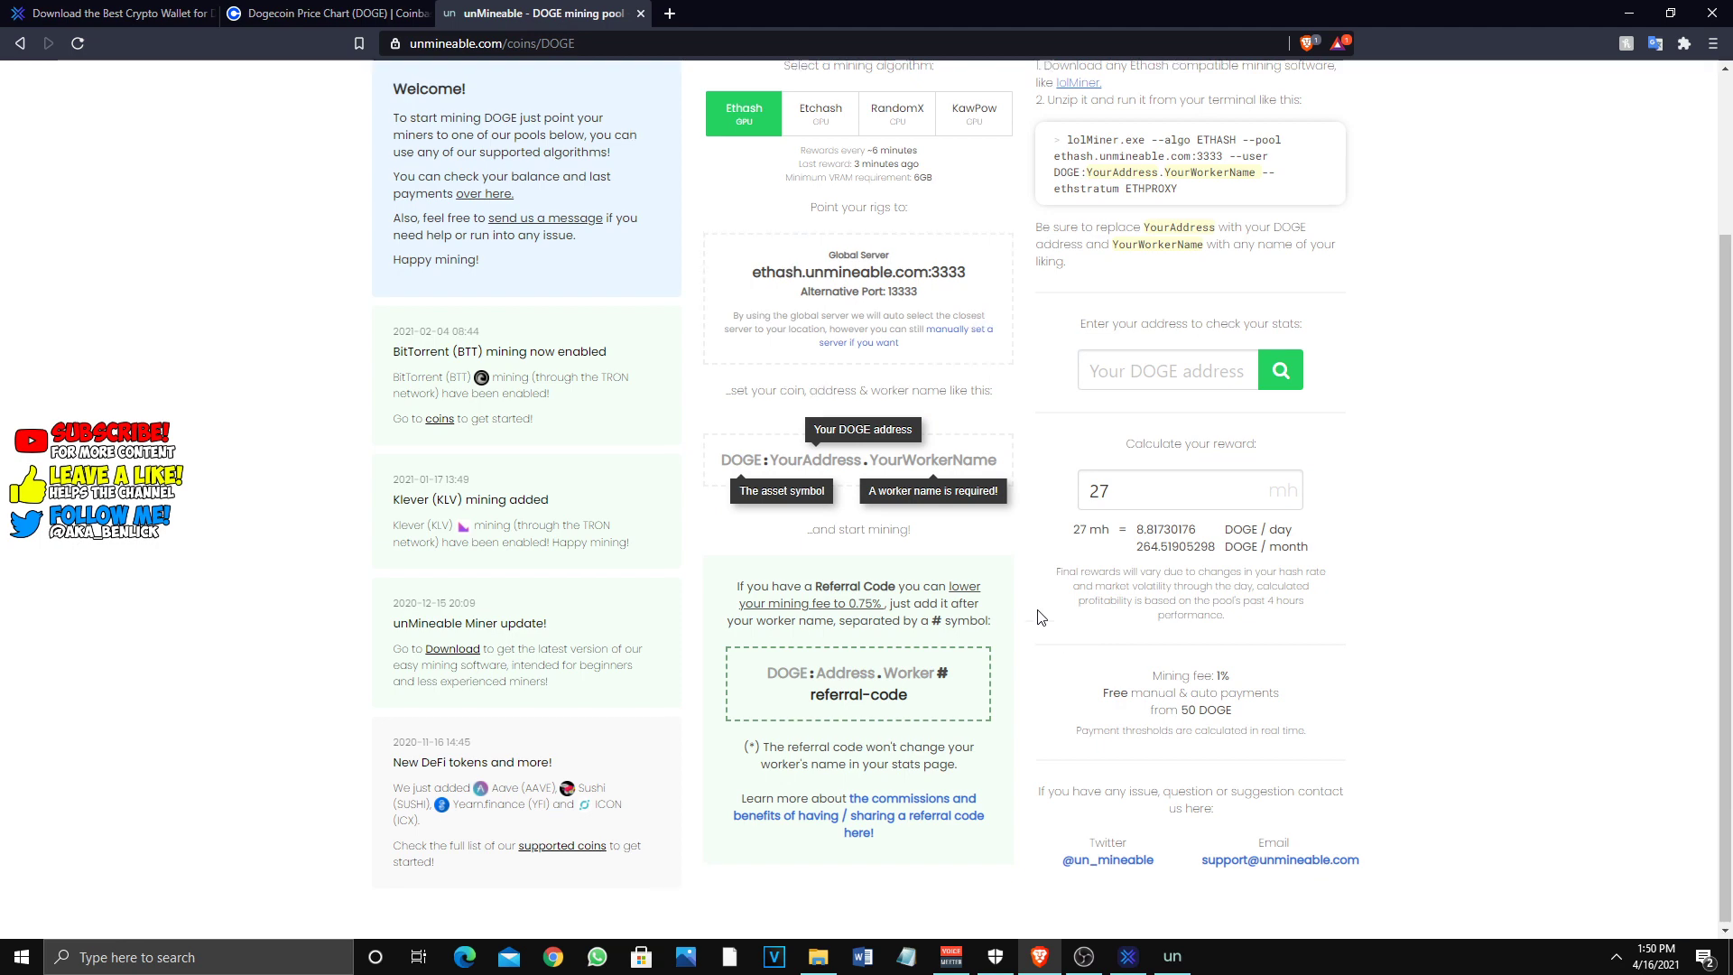
- From the running miner's balance window, open this wallet address's stats on unmineable.com
scroll(1037, 611, "up", 2)
scroll(1037, 611, "down", 2)
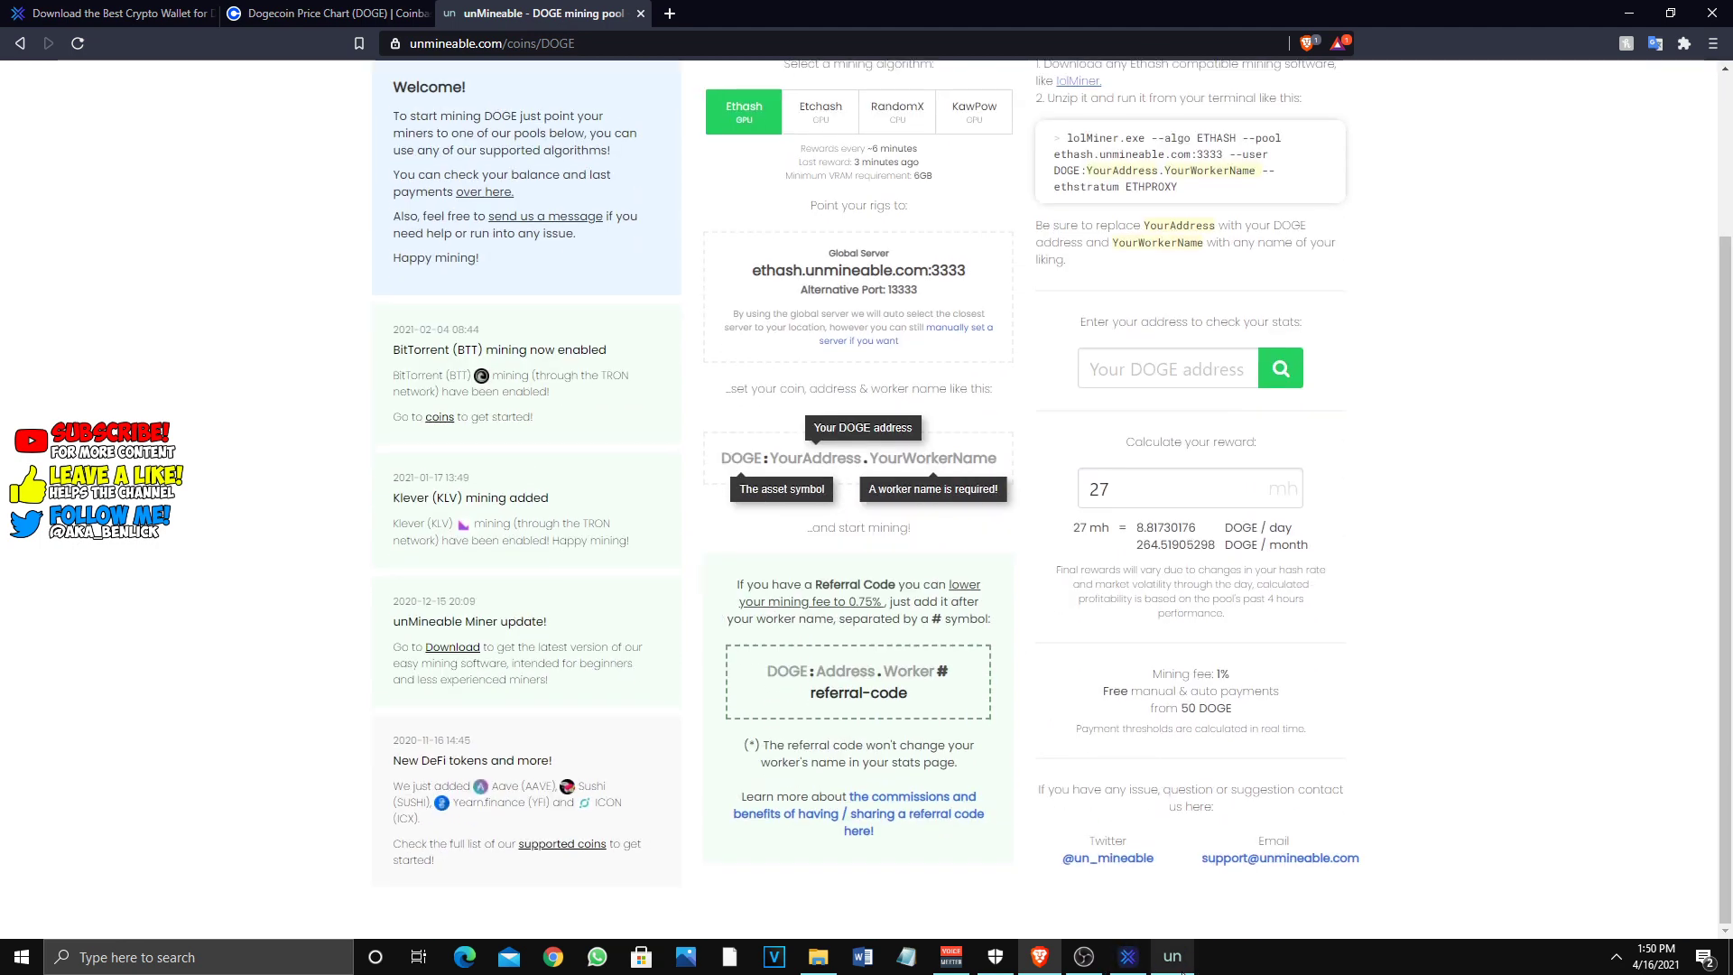
left_click(1129, 956)
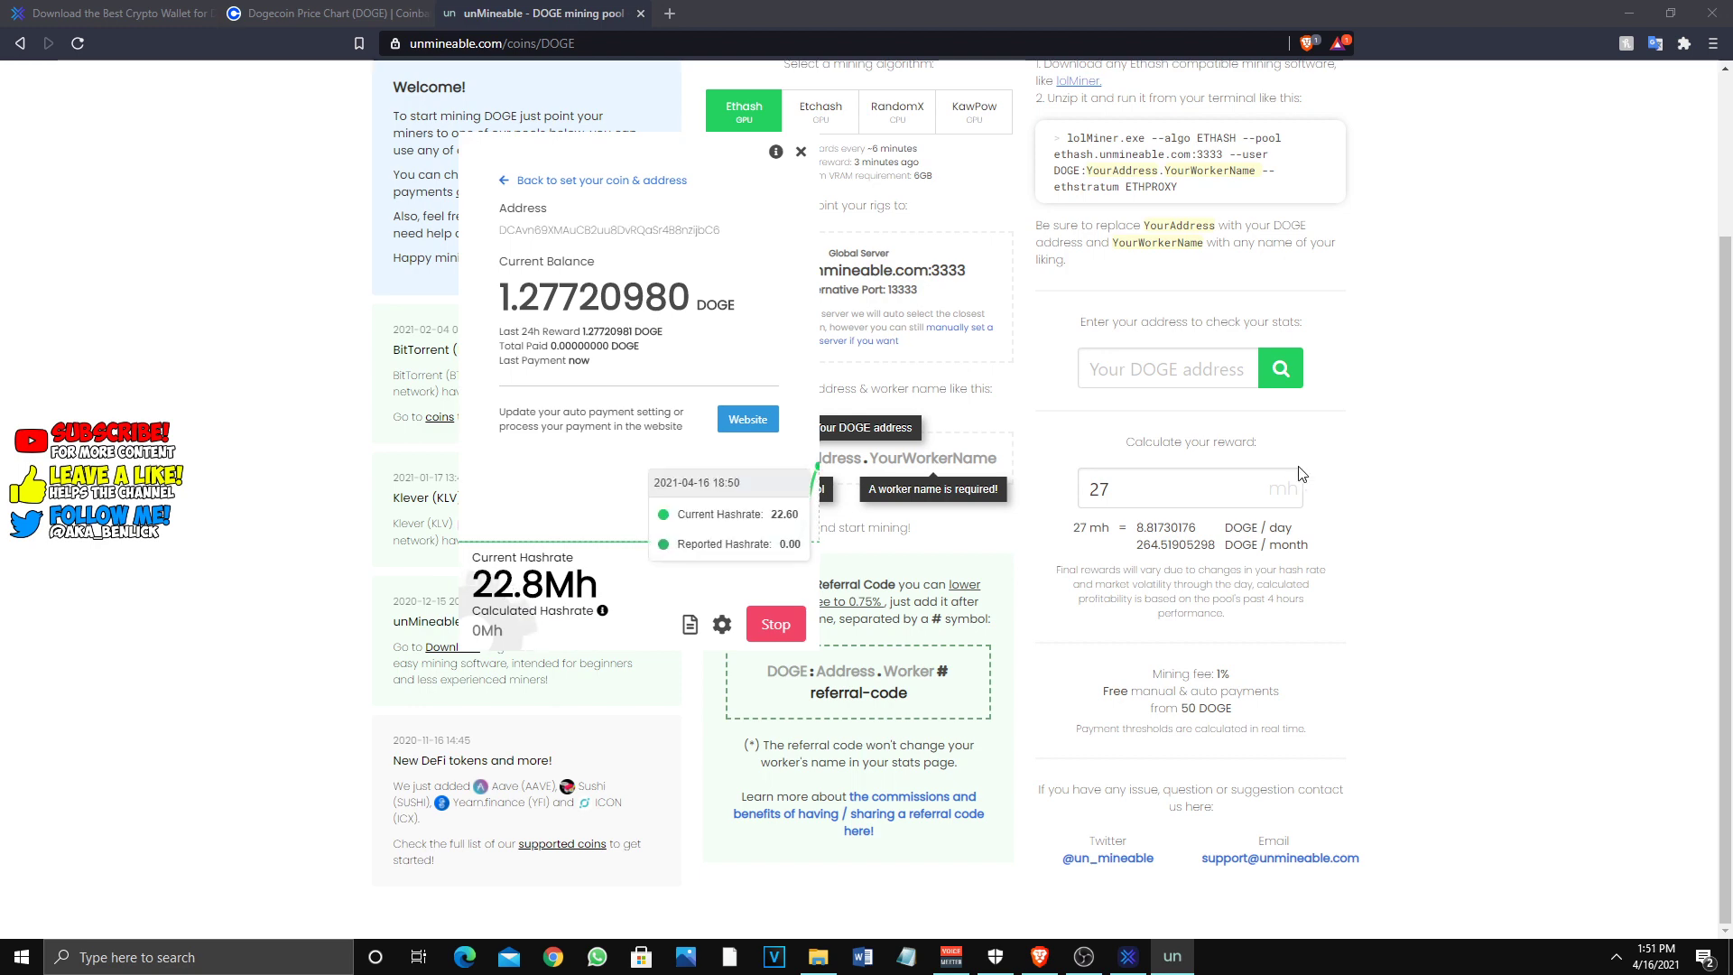
left_click(733, 420)
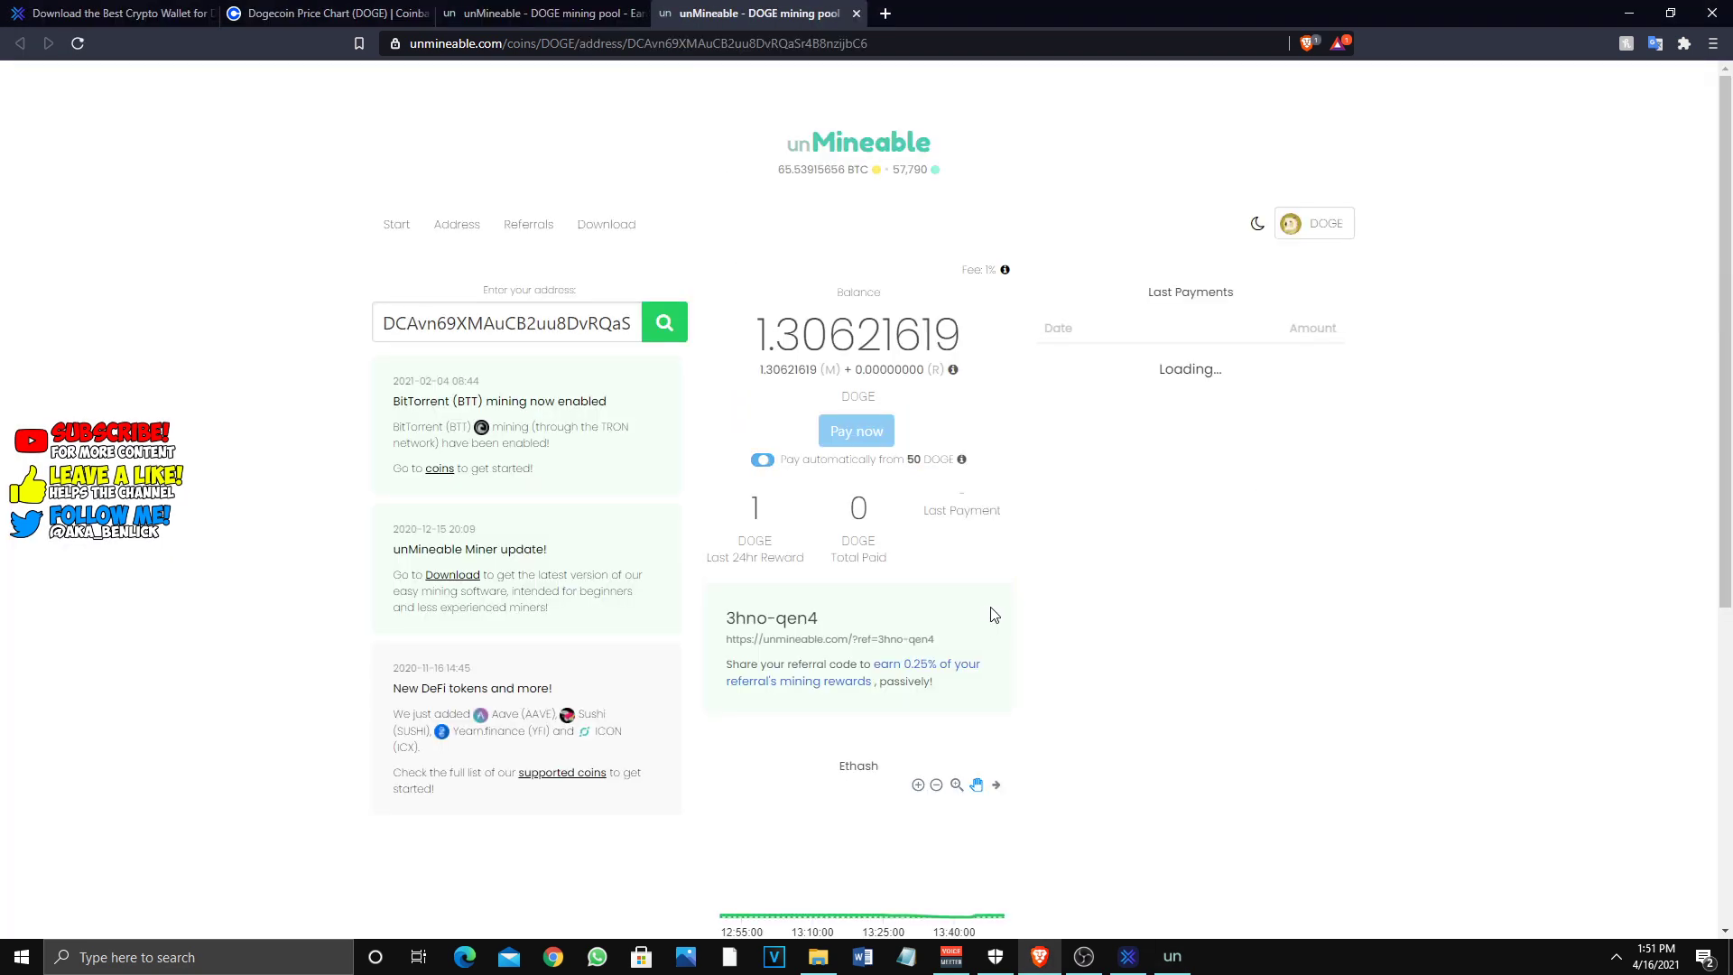
- Review the address stats: 1.30621619 DOGE balance, 0 DOGE paid, one Ethash worker at 26 Mh
scroll(770, 460, "down", 1)
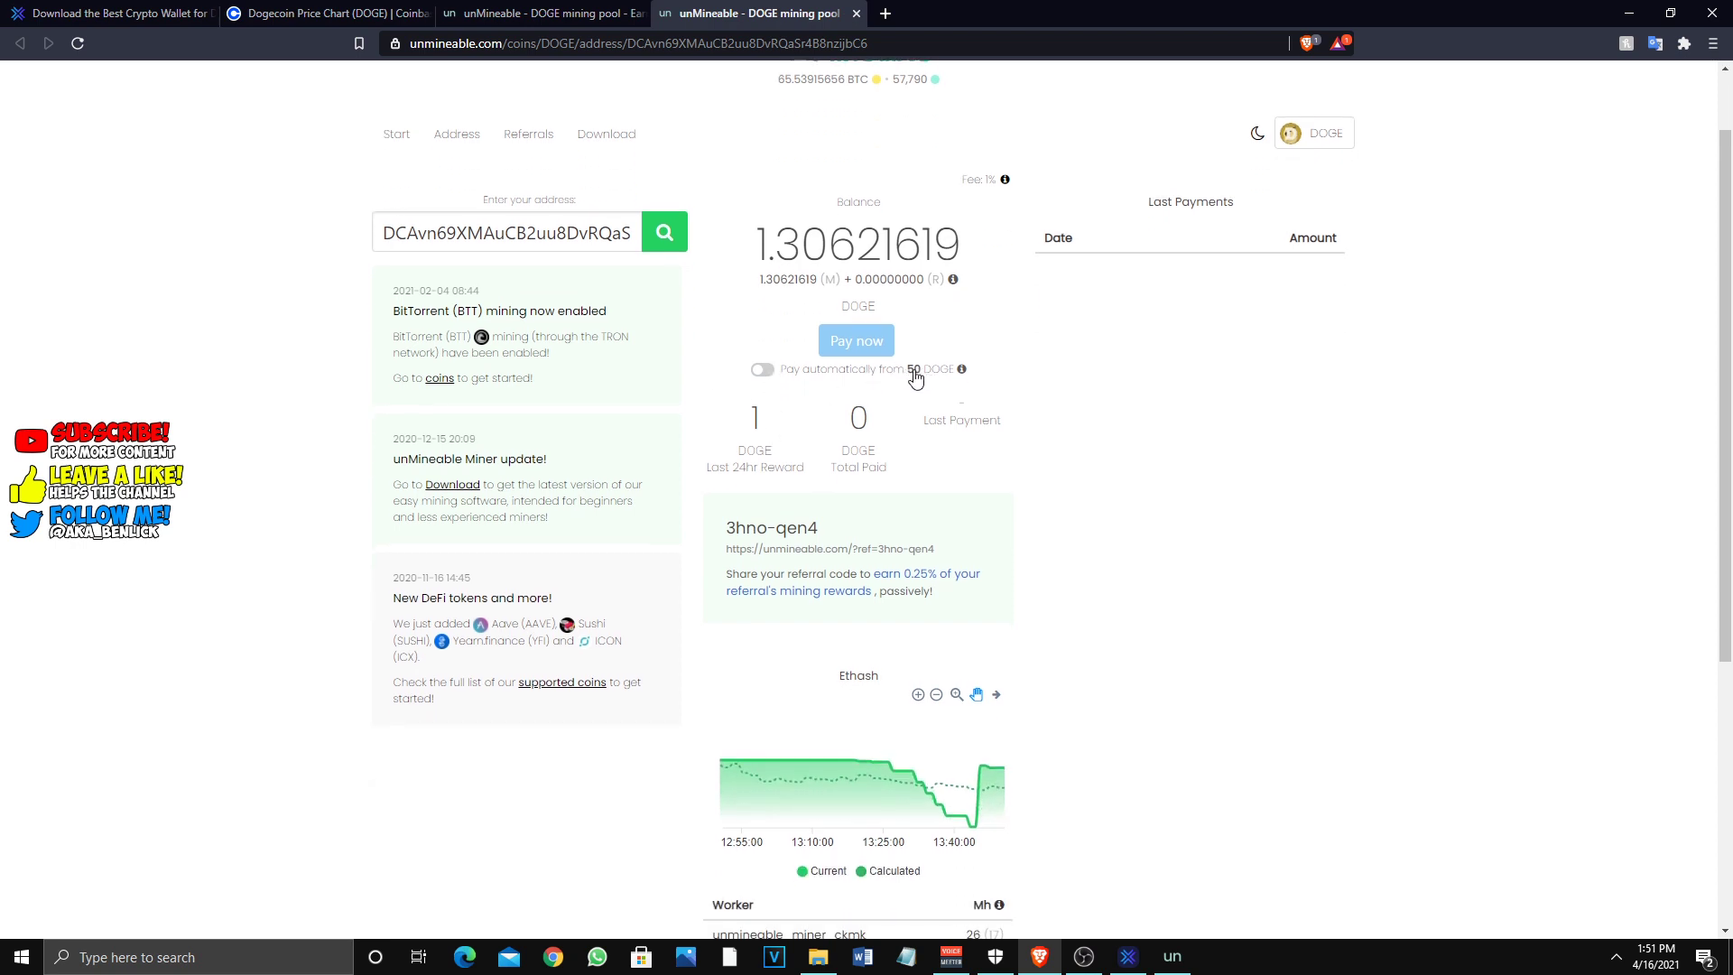
mouse_move(963, 377)
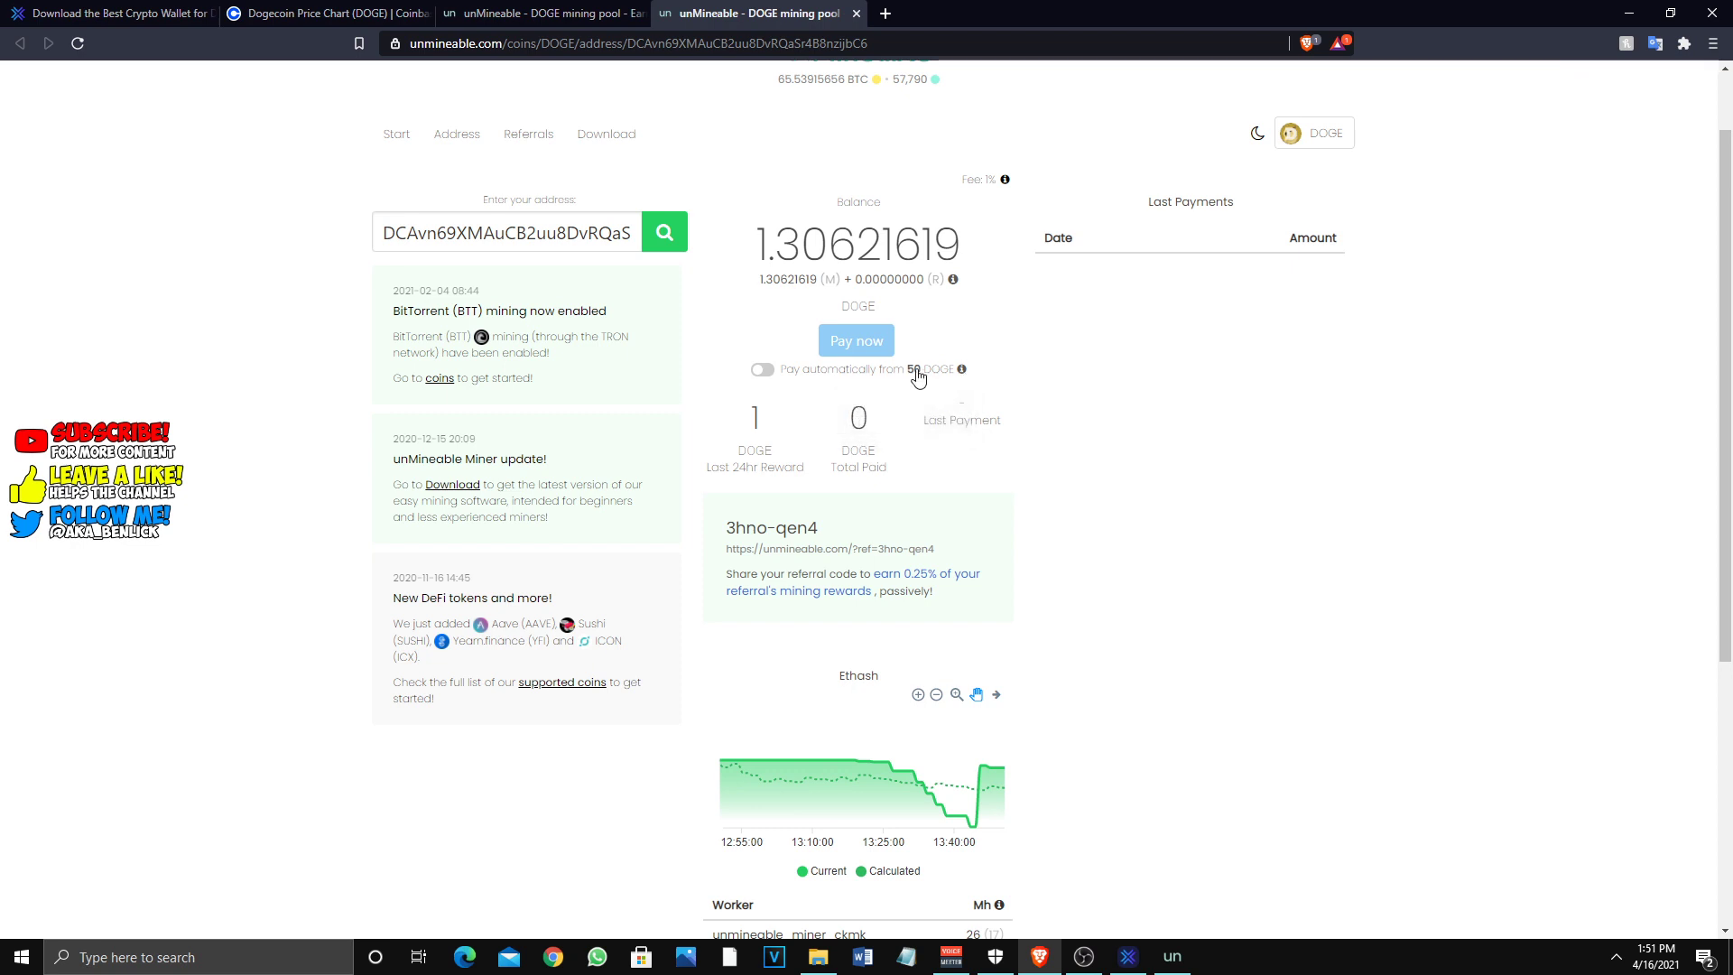
scroll(871, 433, "down", 3)
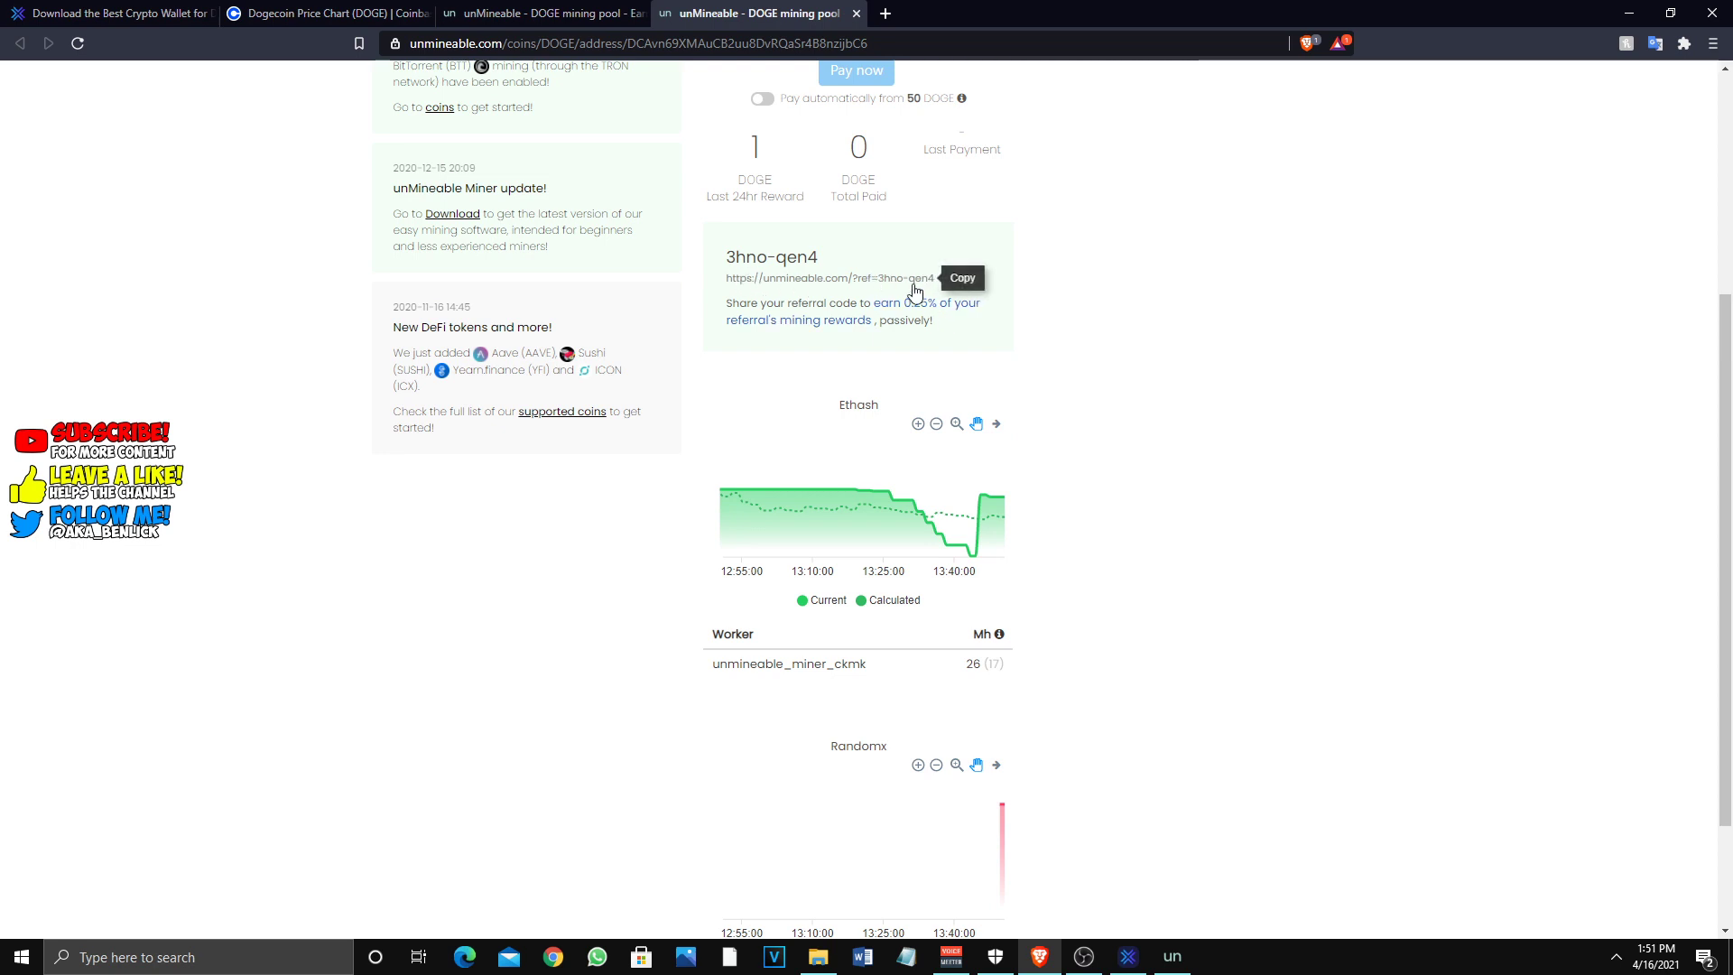
scroll(785, 637, "down", 2)
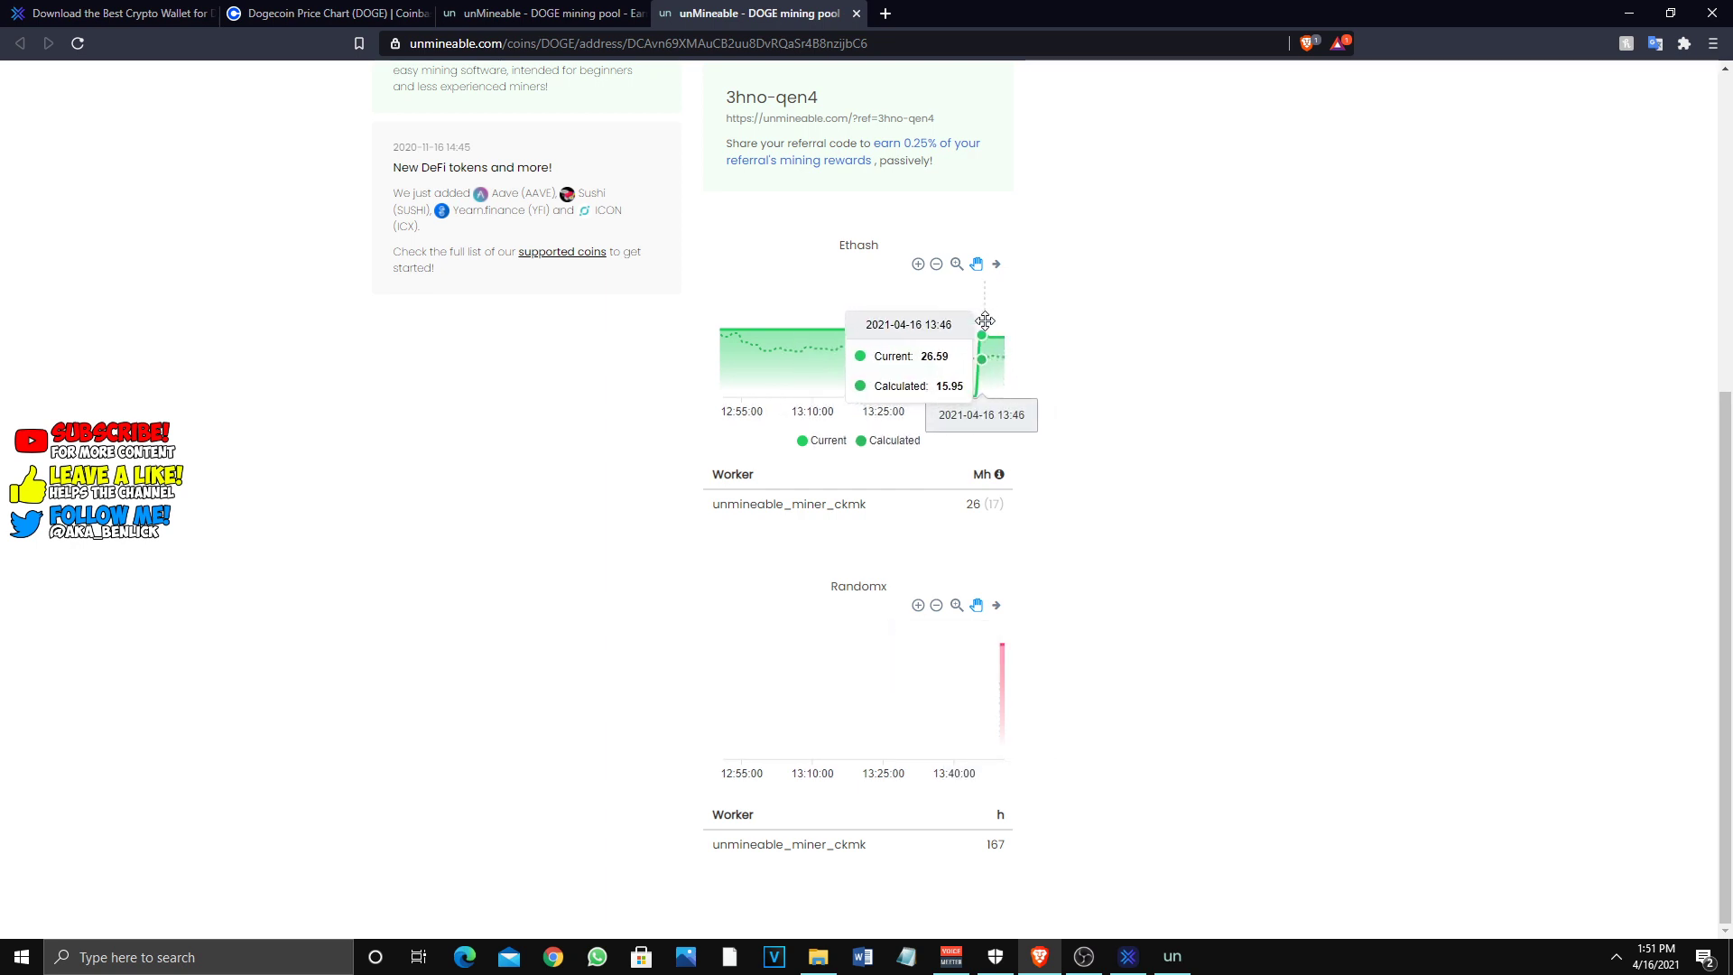
scroll(930, 253, "up", 1)
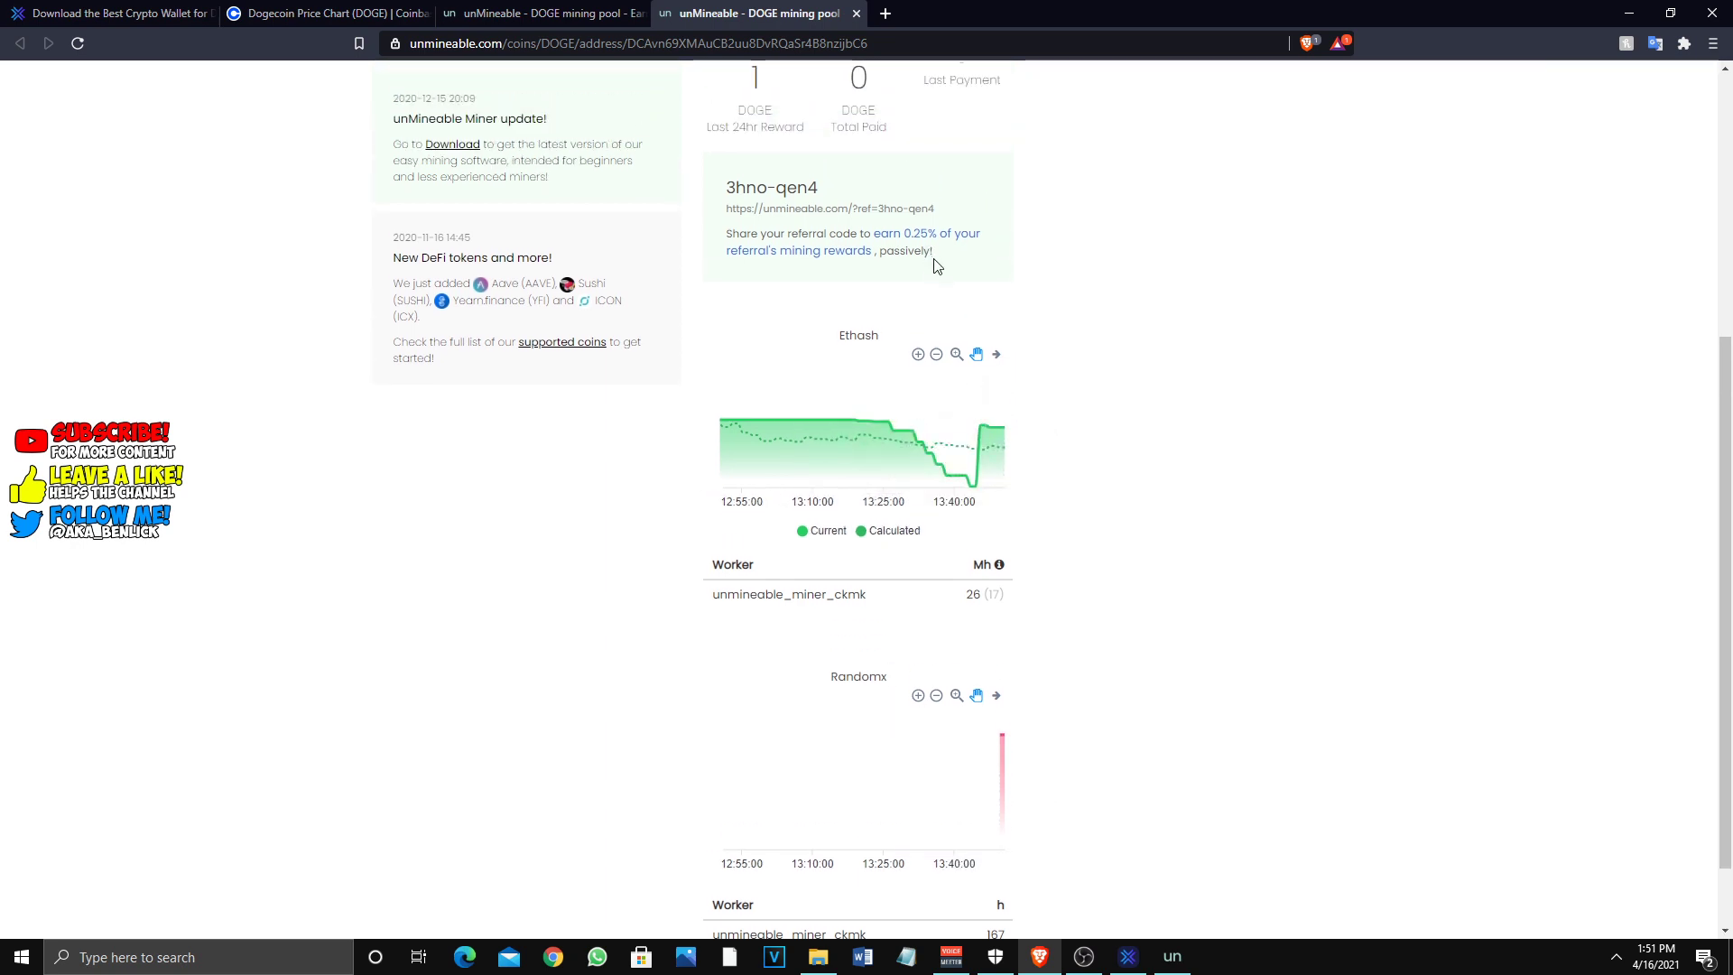
scroll(935, 265, "down", 1)
scroll(1110, 367, "up", 5)
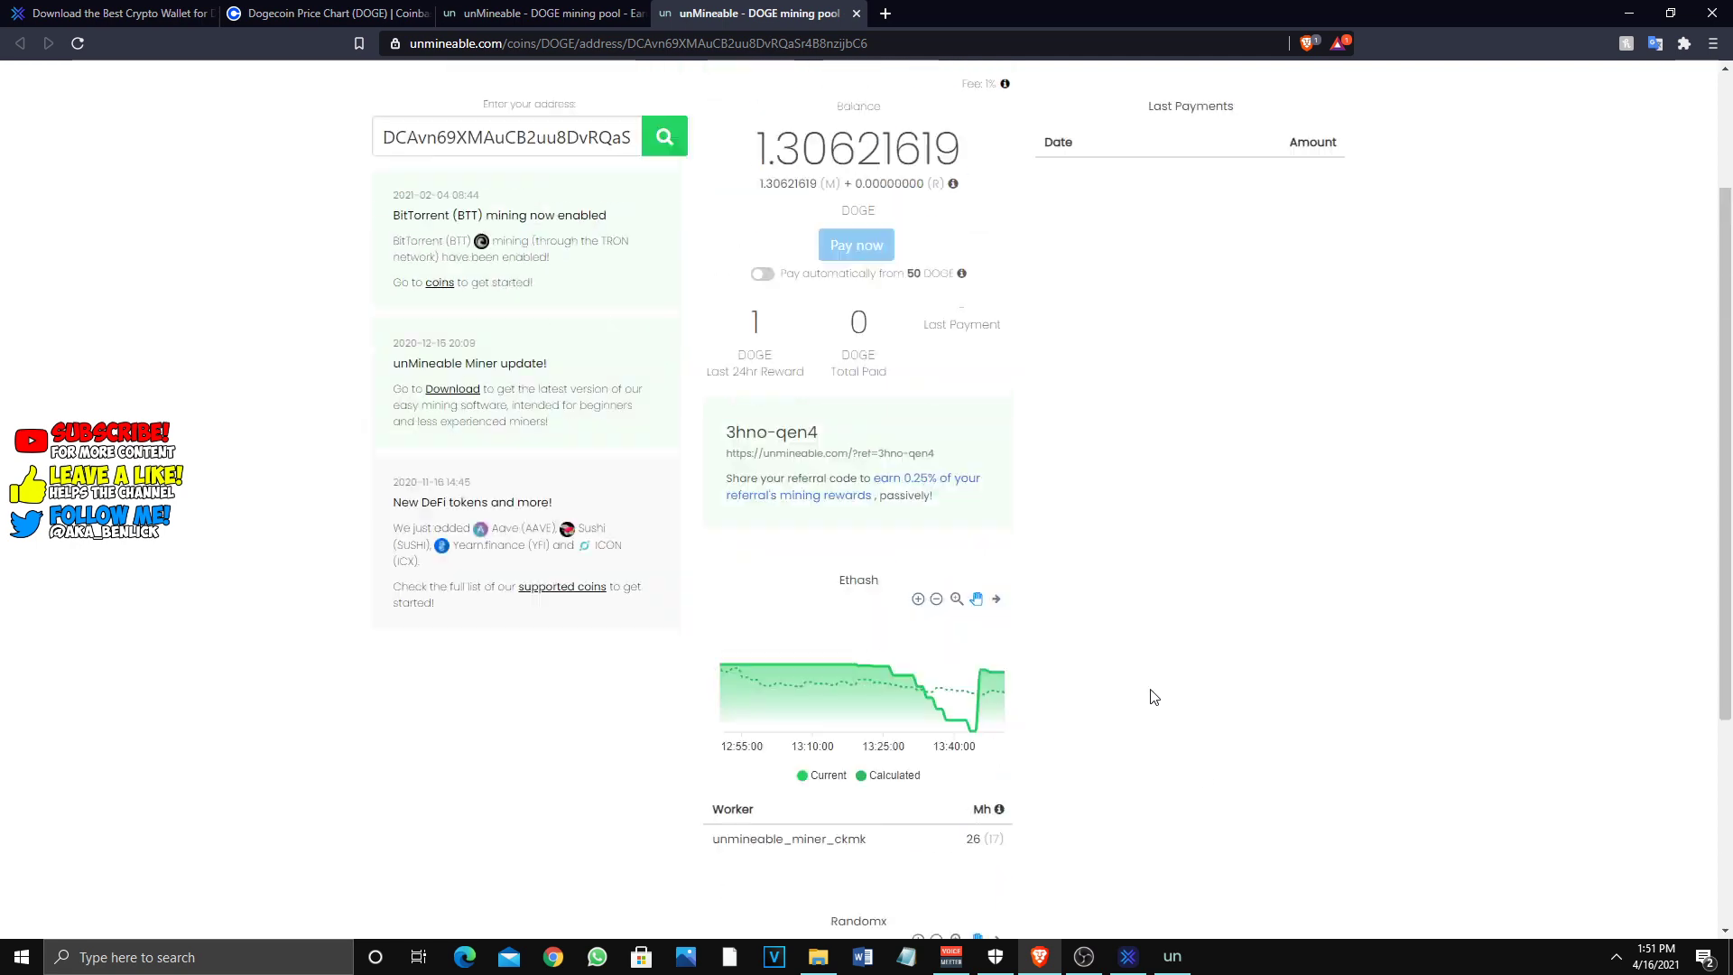
scroll(1138, 659, "down", 5)
scroll(1134, 642, "up", 5)
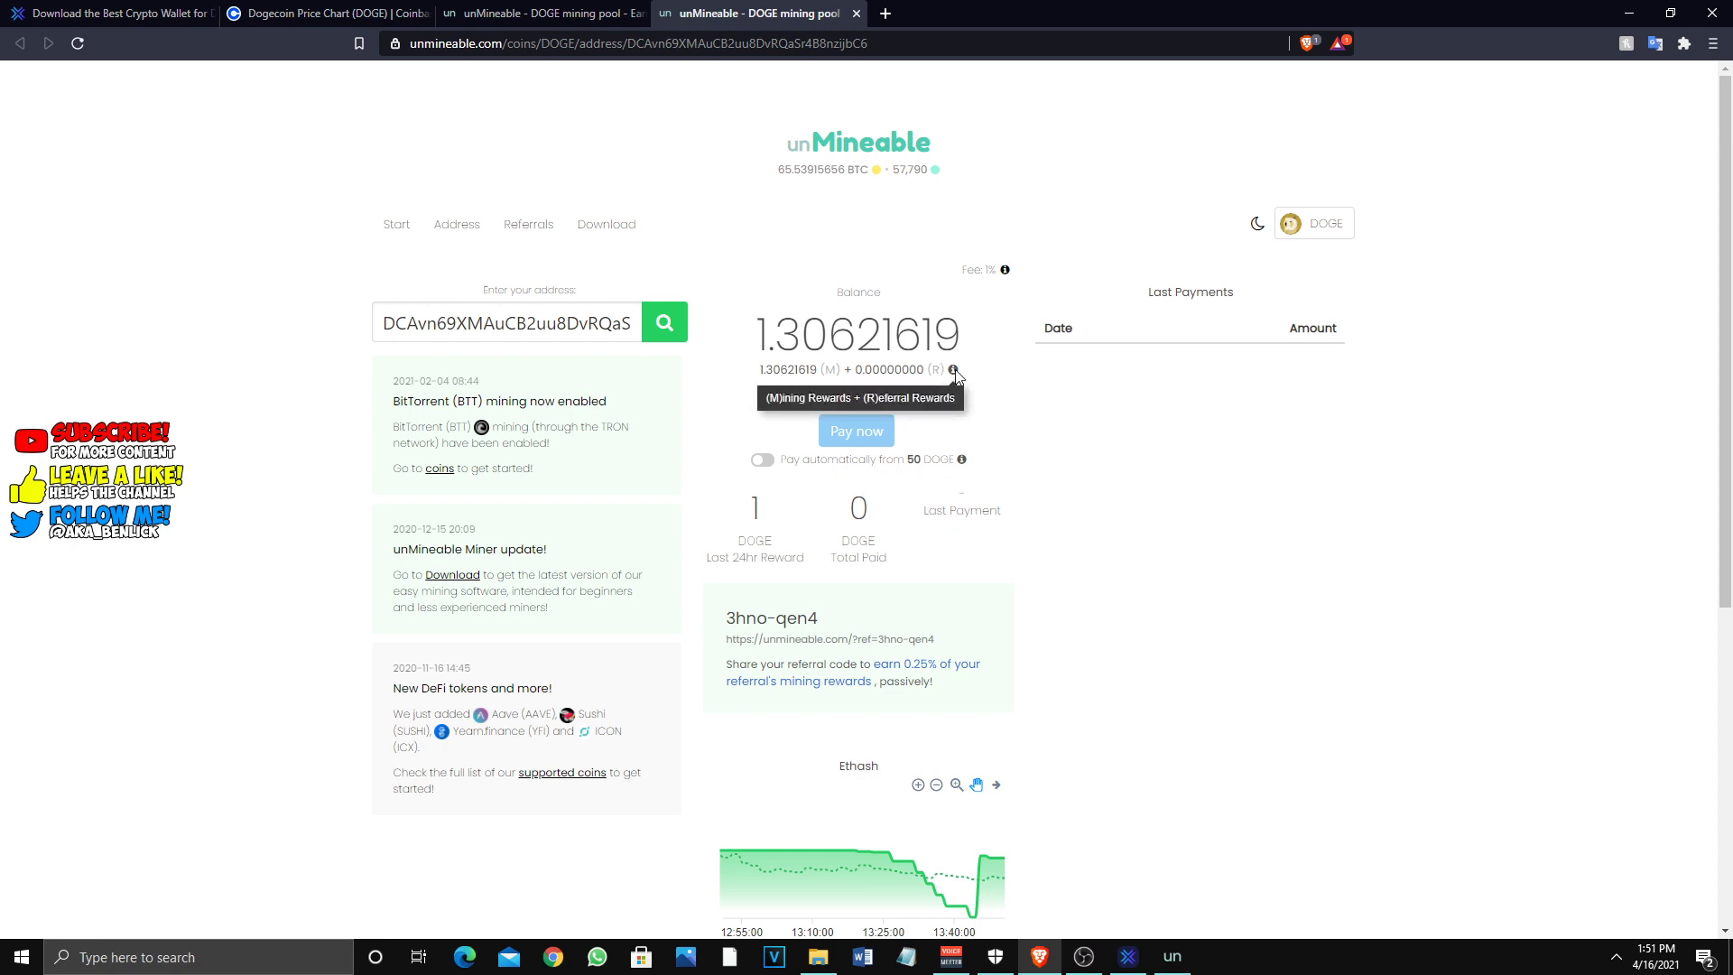
scroll(957, 375, "down", 2)
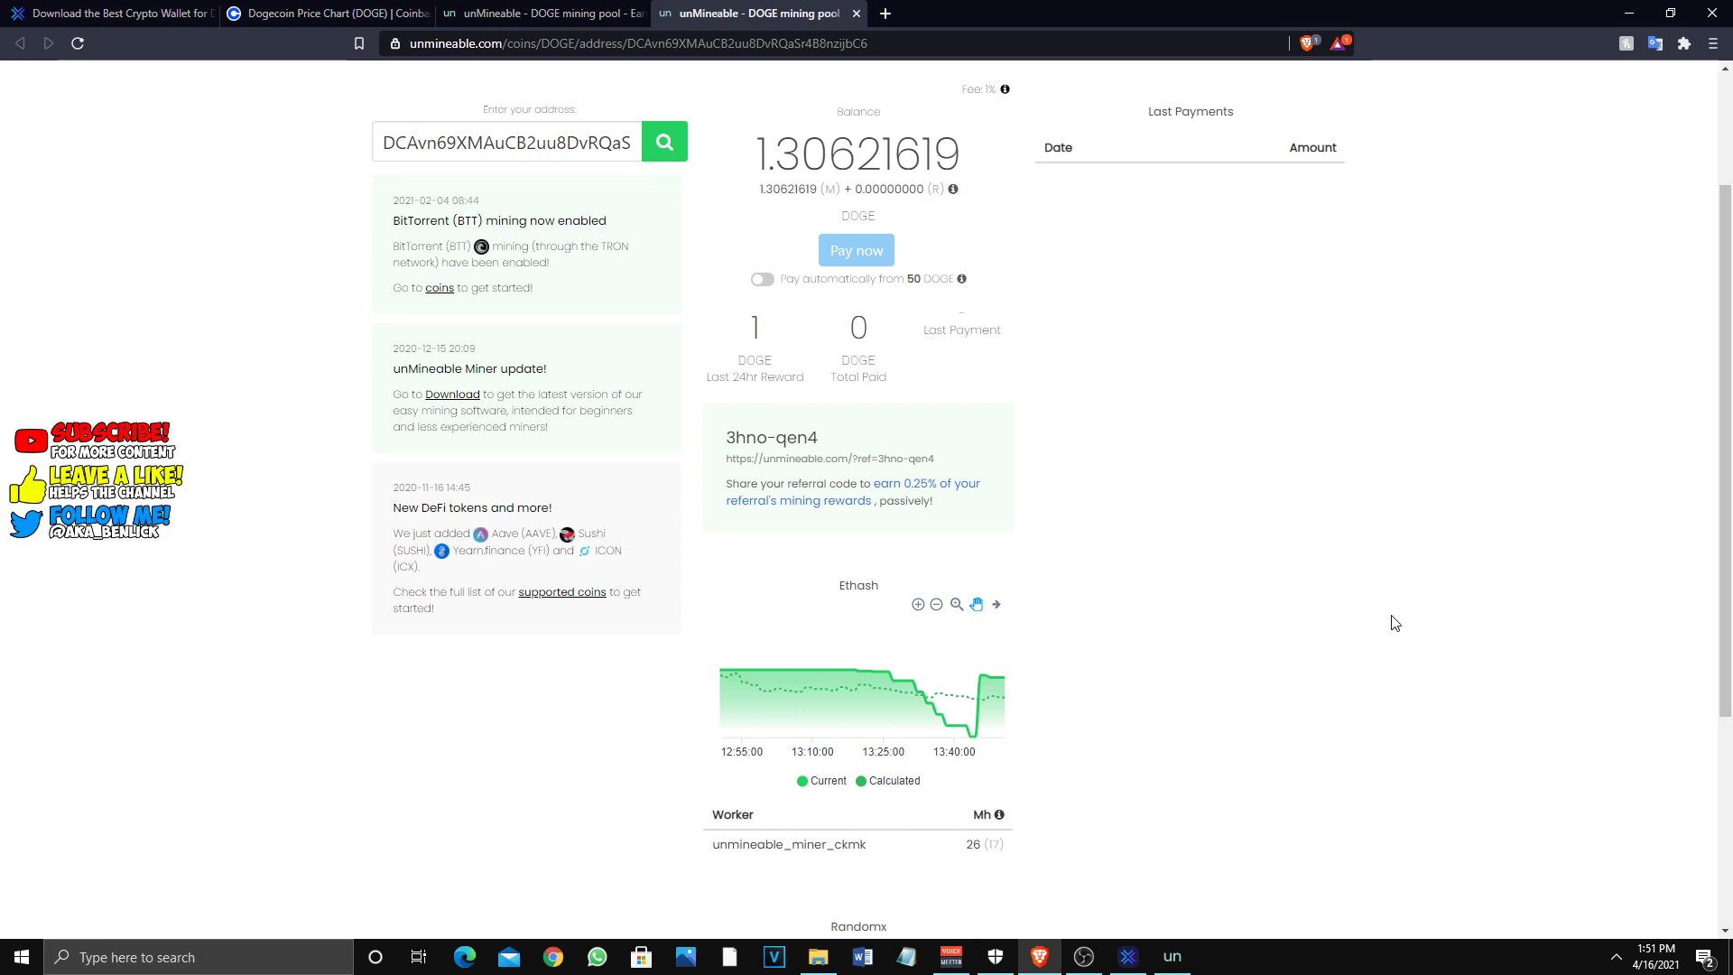
- Go to the Exodus website tab and bring up the miner showing 22.9Mh and 1.27720980 DOGE
left_click(541, 13)
left_click(102, 9)
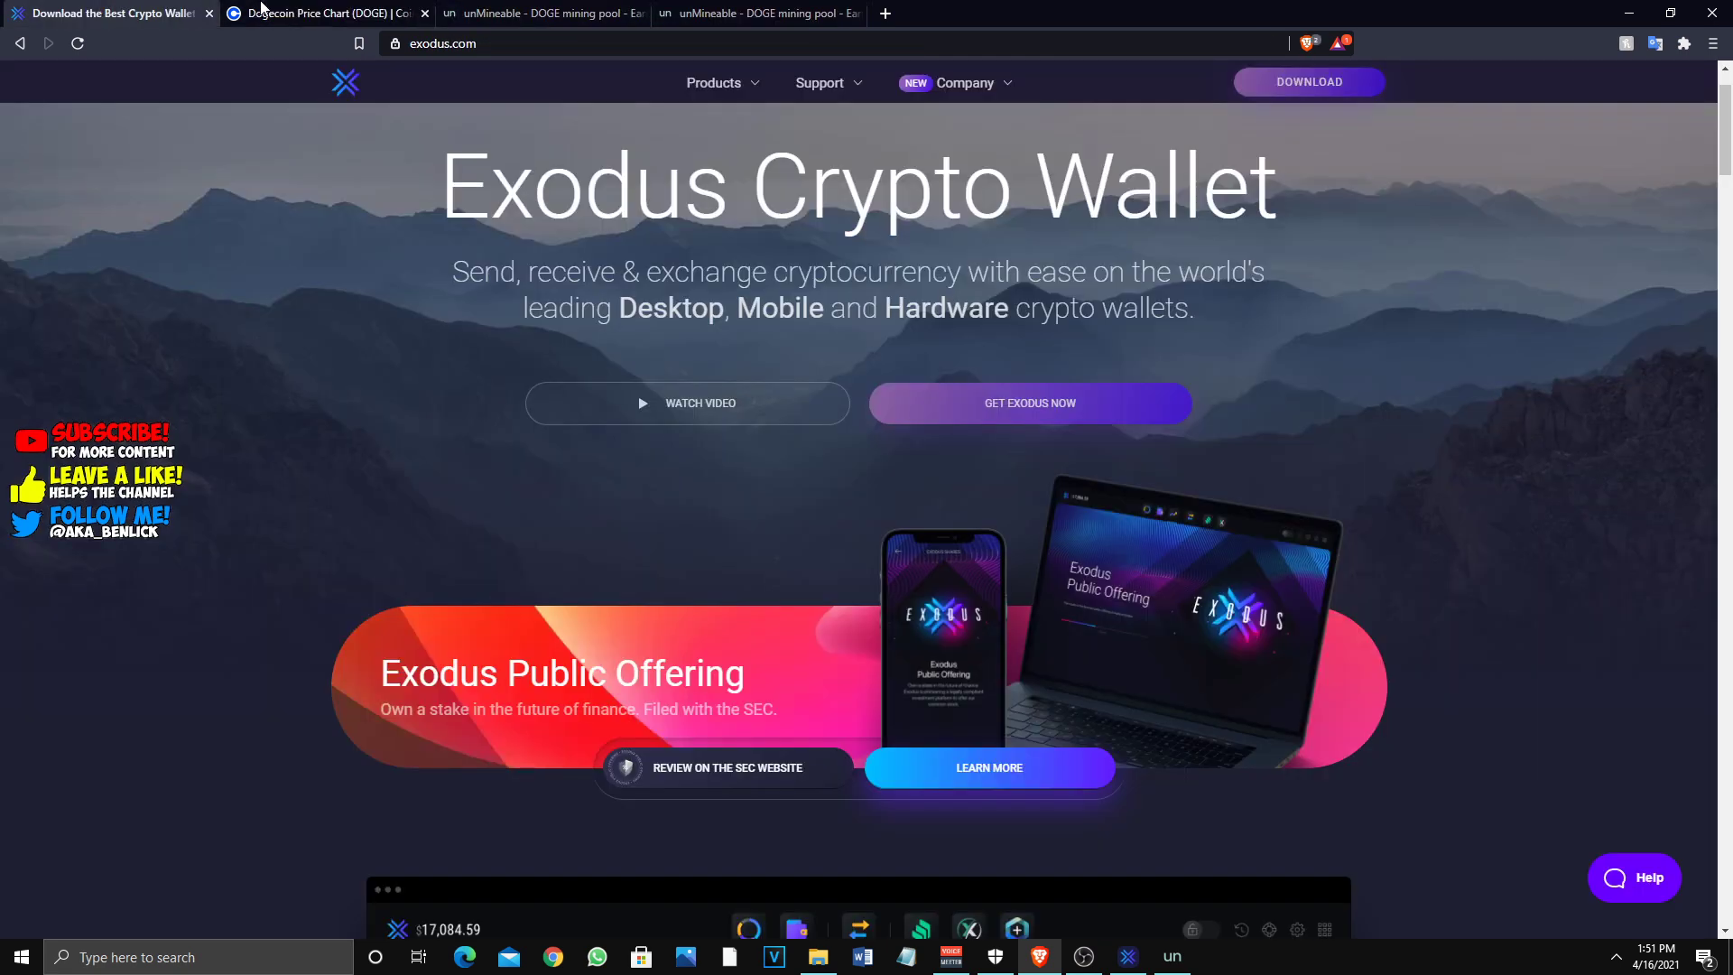
left_click(746, 12)
left_click(542, 13)
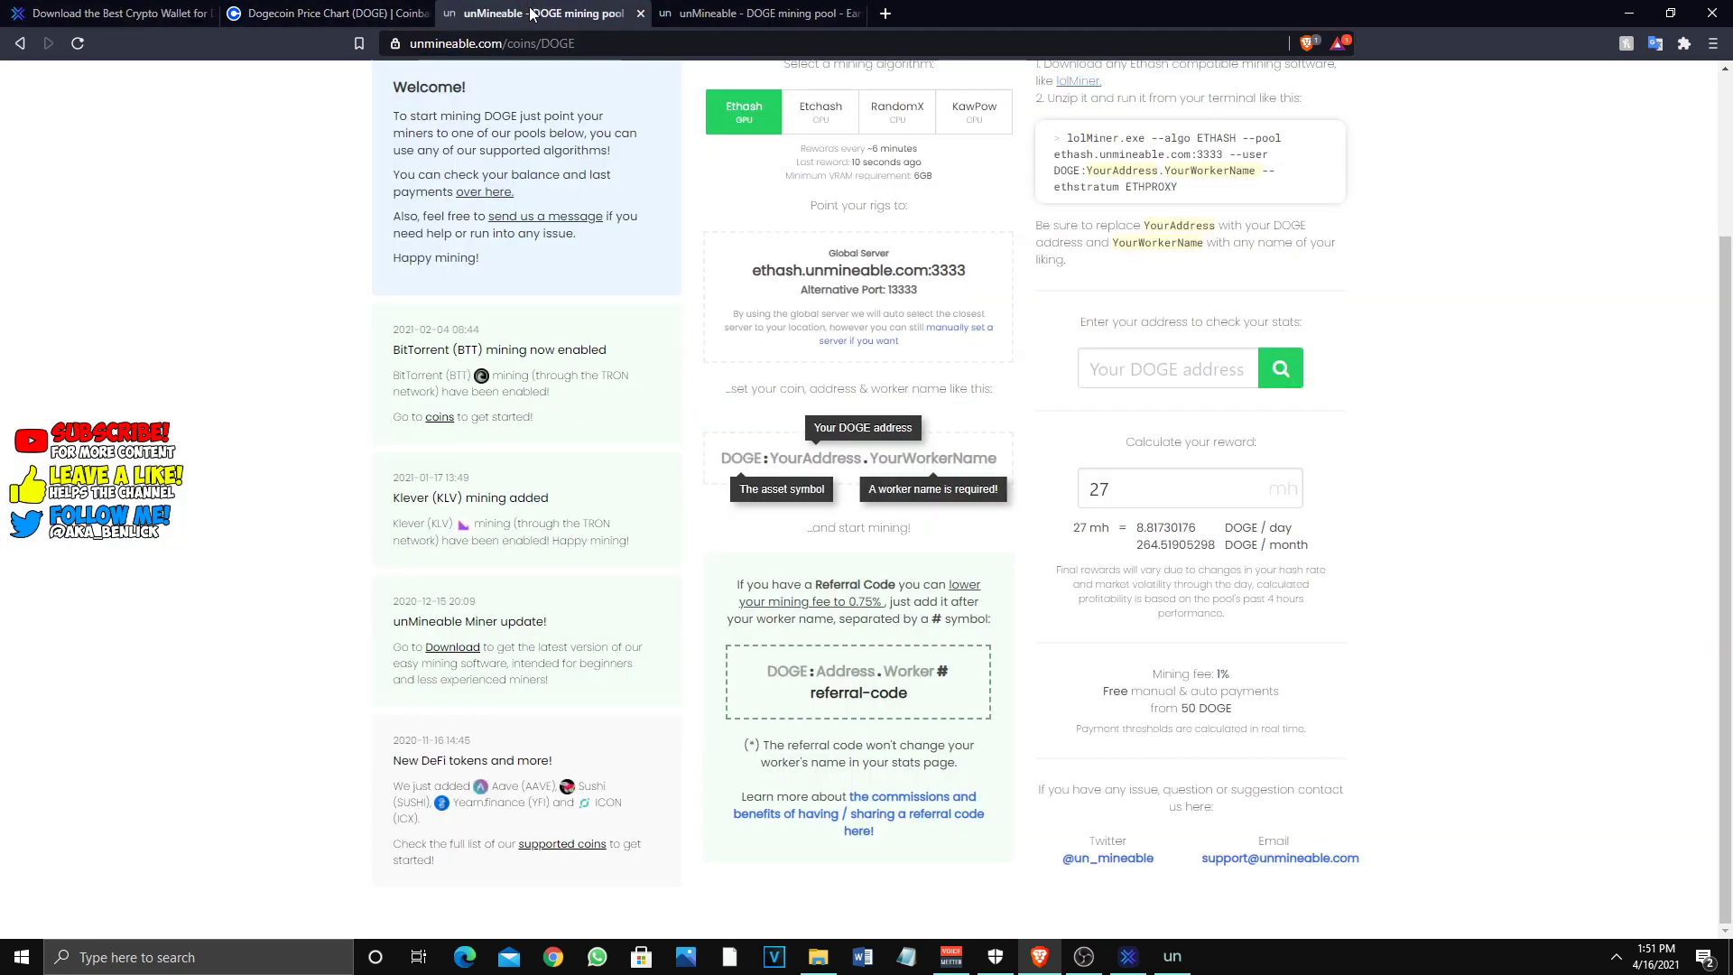
left_click(334, 13)
left_click(113, 12)
scroll(866, 718, "up", 1)
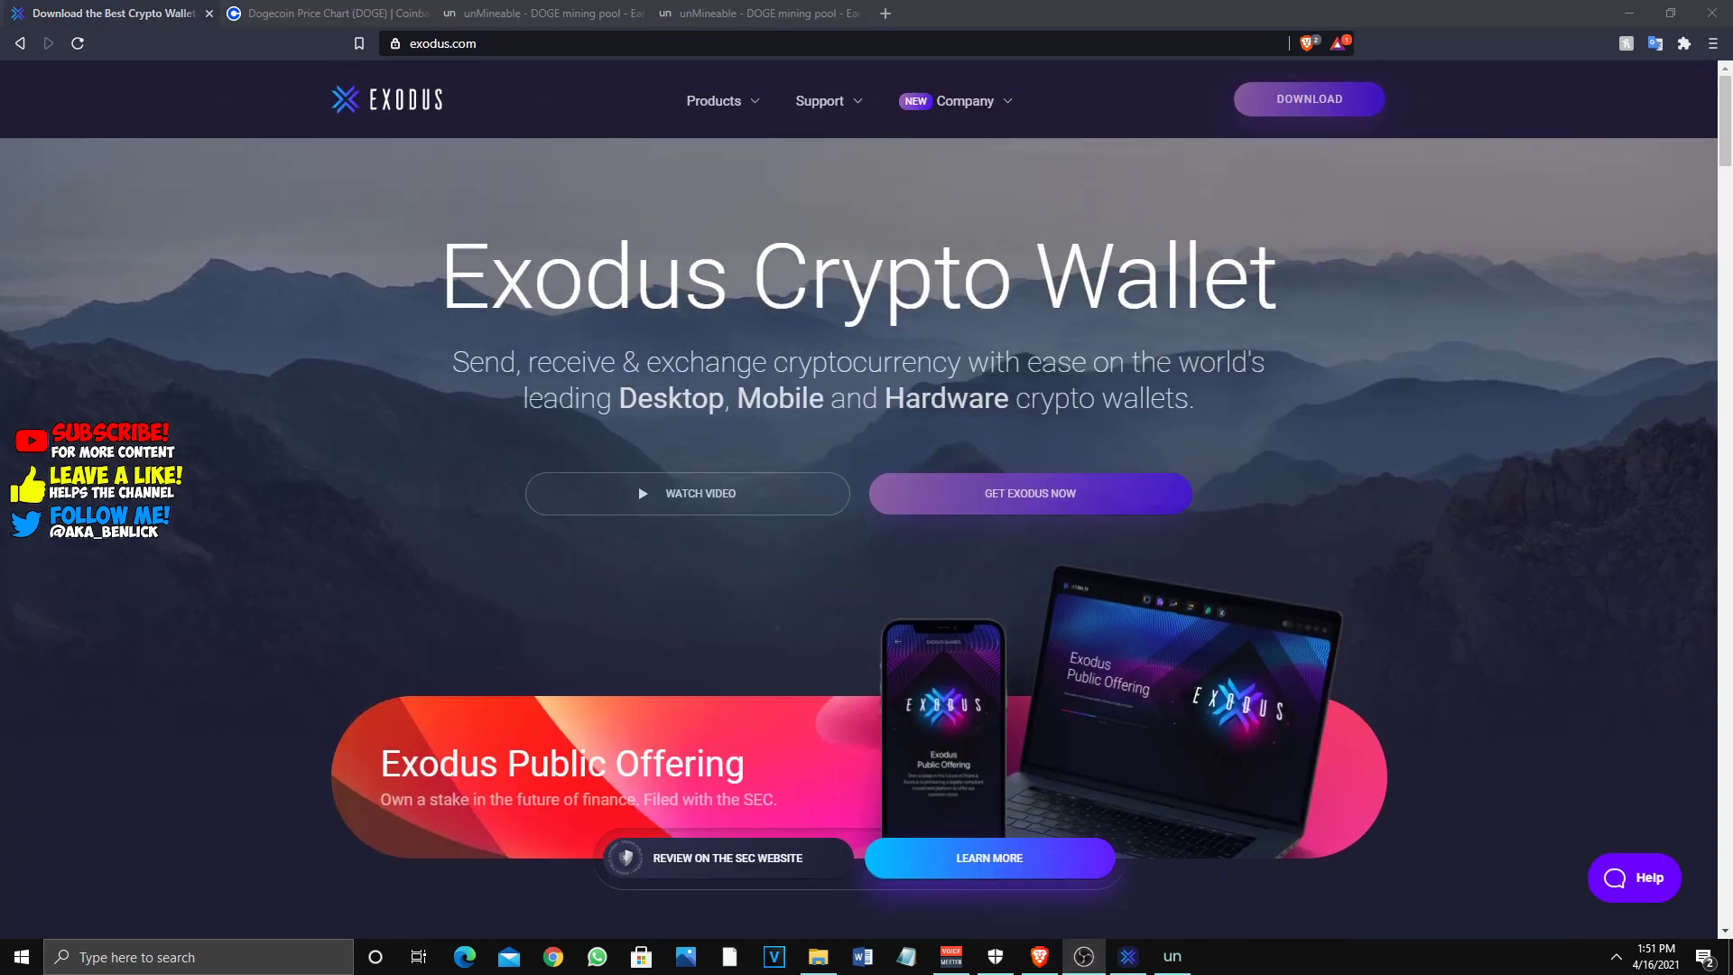
left_click(1172, 956)
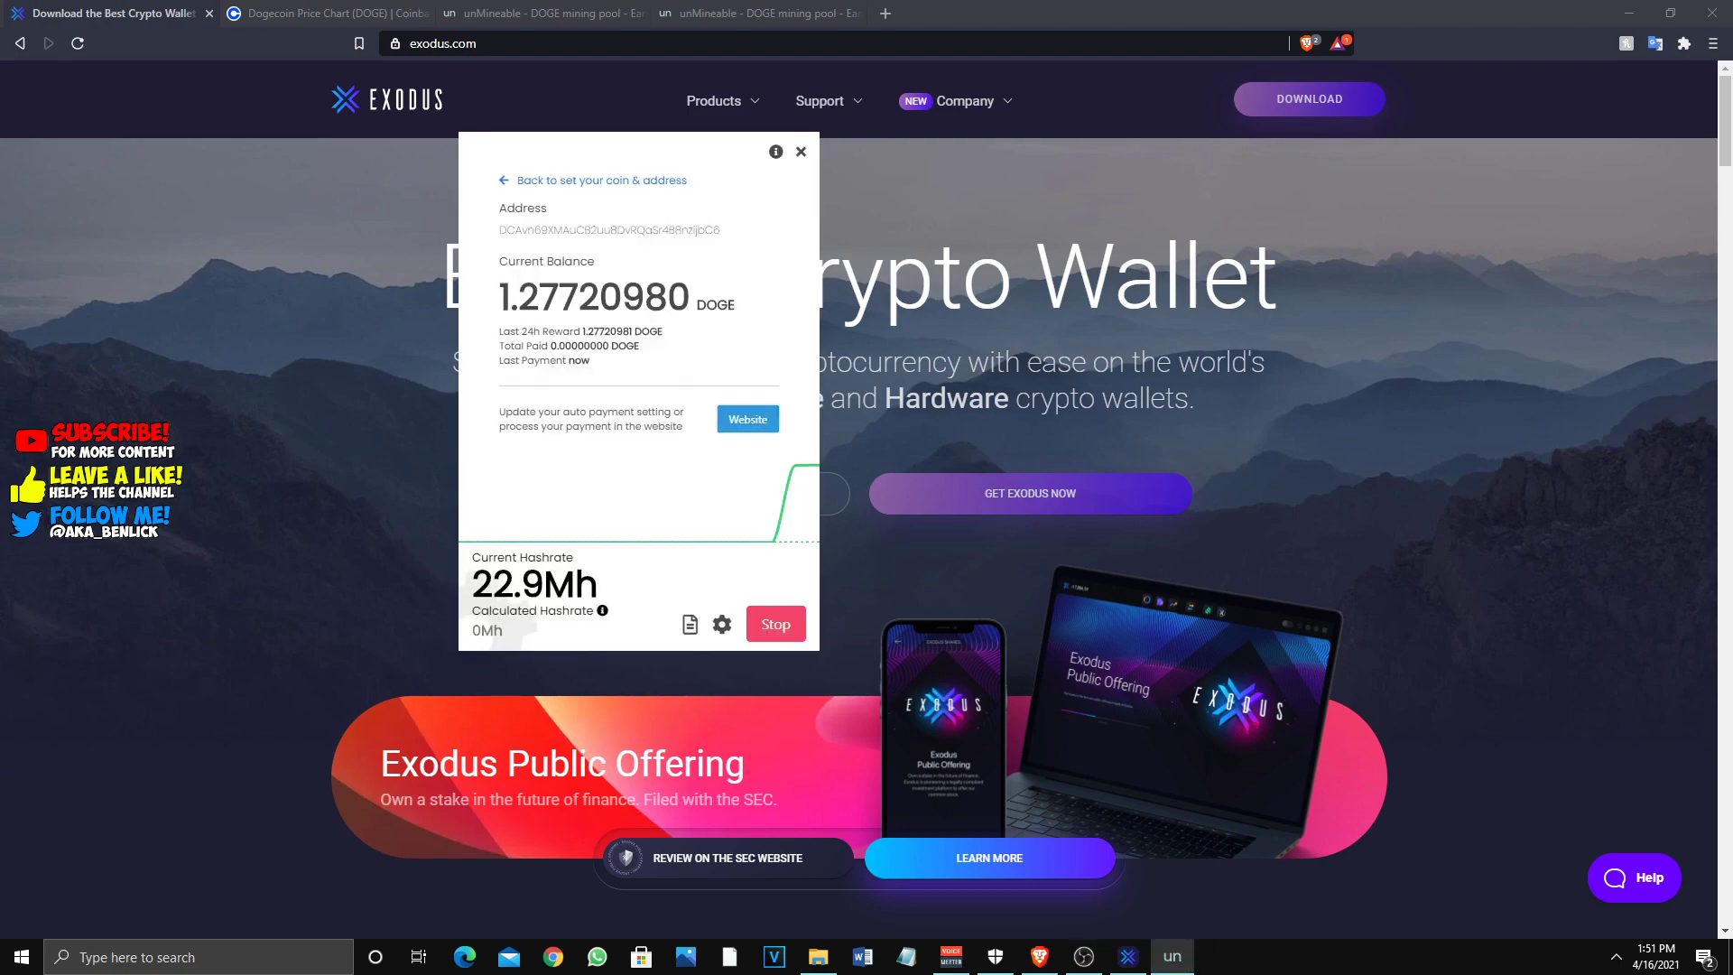